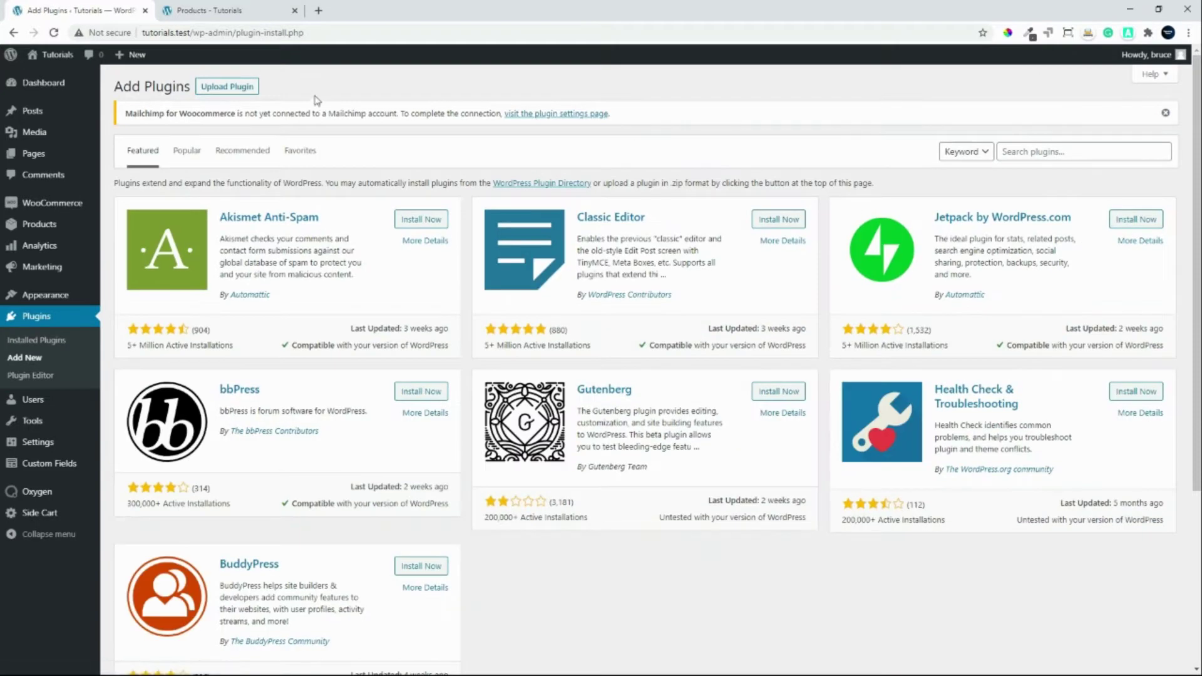
# Step: Search the plugin directory for booster, then install and activate the Booster for WooCommerce plugin
pyautogui.click(1035, 151)
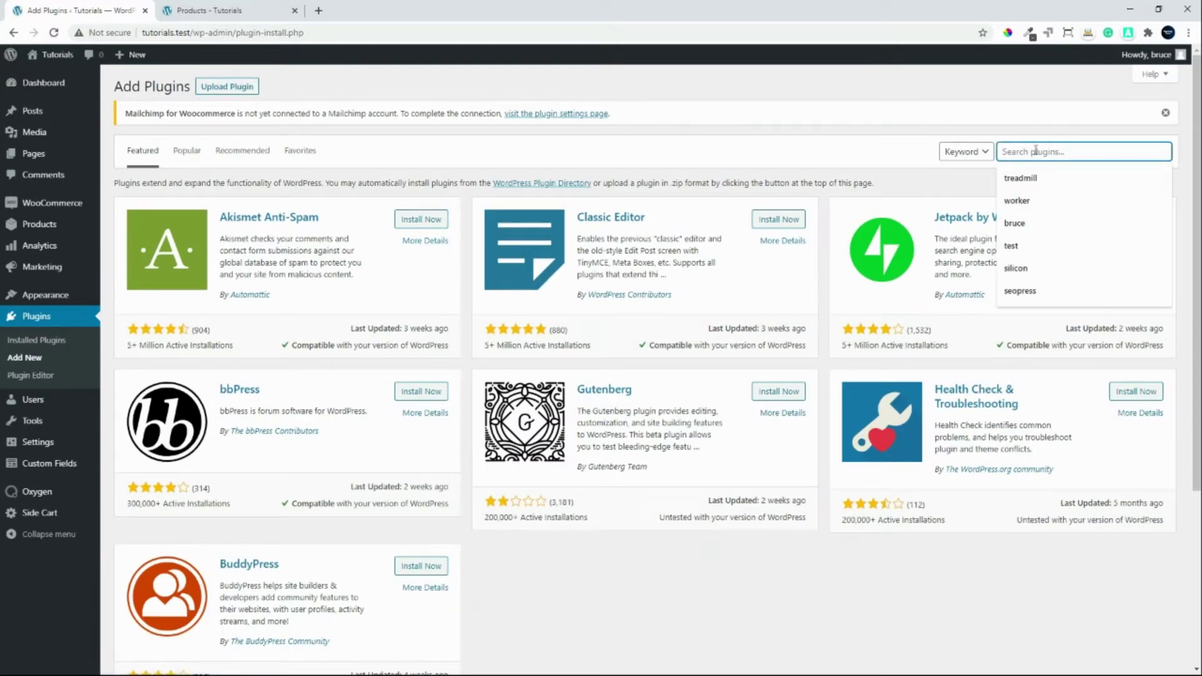
pyautogui.write('booster')
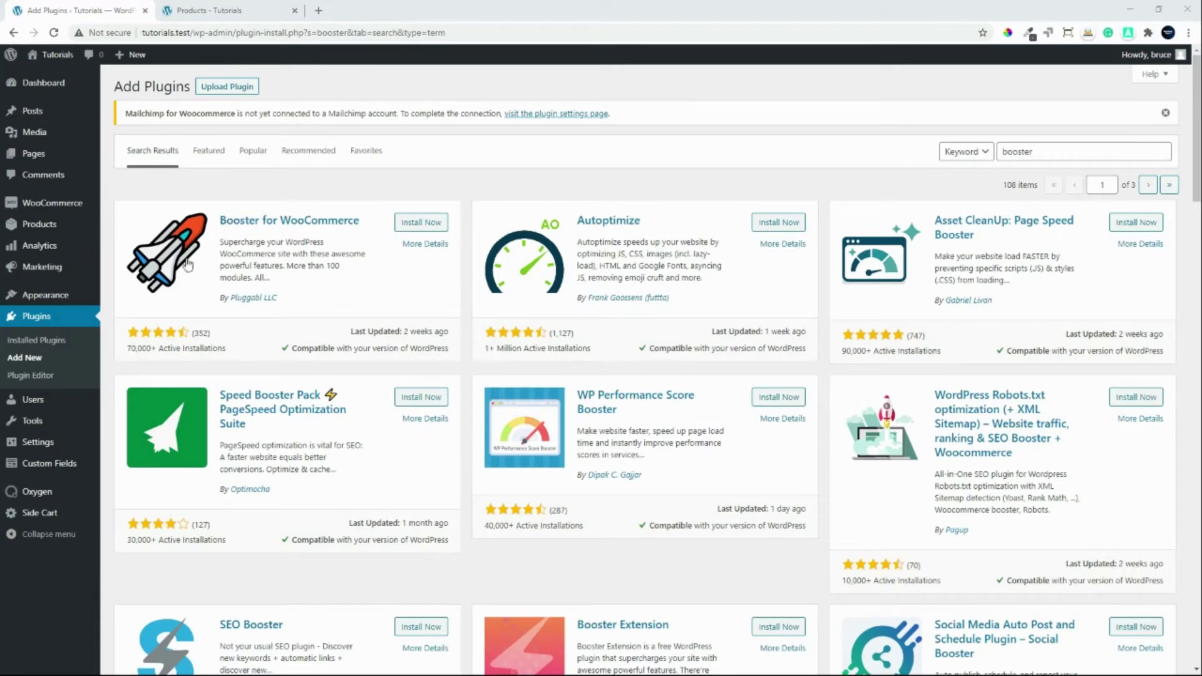
pyautogui.click(412, 223)
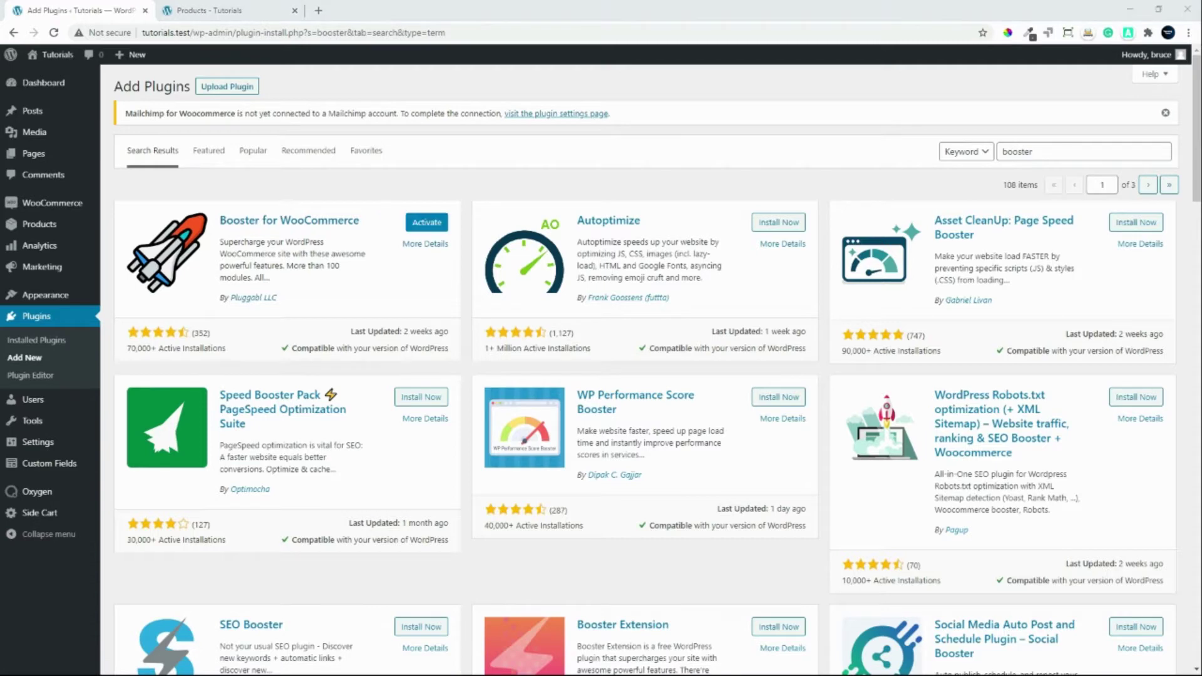
pyautogui.click(427, 224)
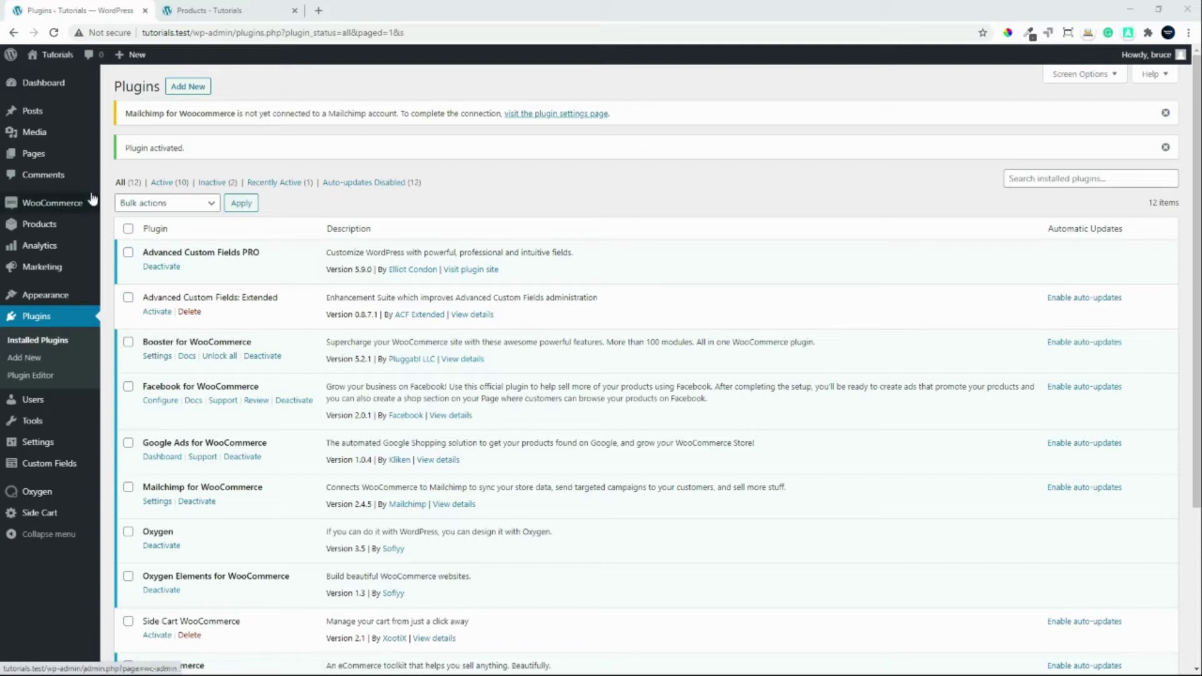
# Step: Open the Booster settings in WooCommerce and skim the dashboard's module list down through the Products category
pyautogui.moveTo(66, 205)
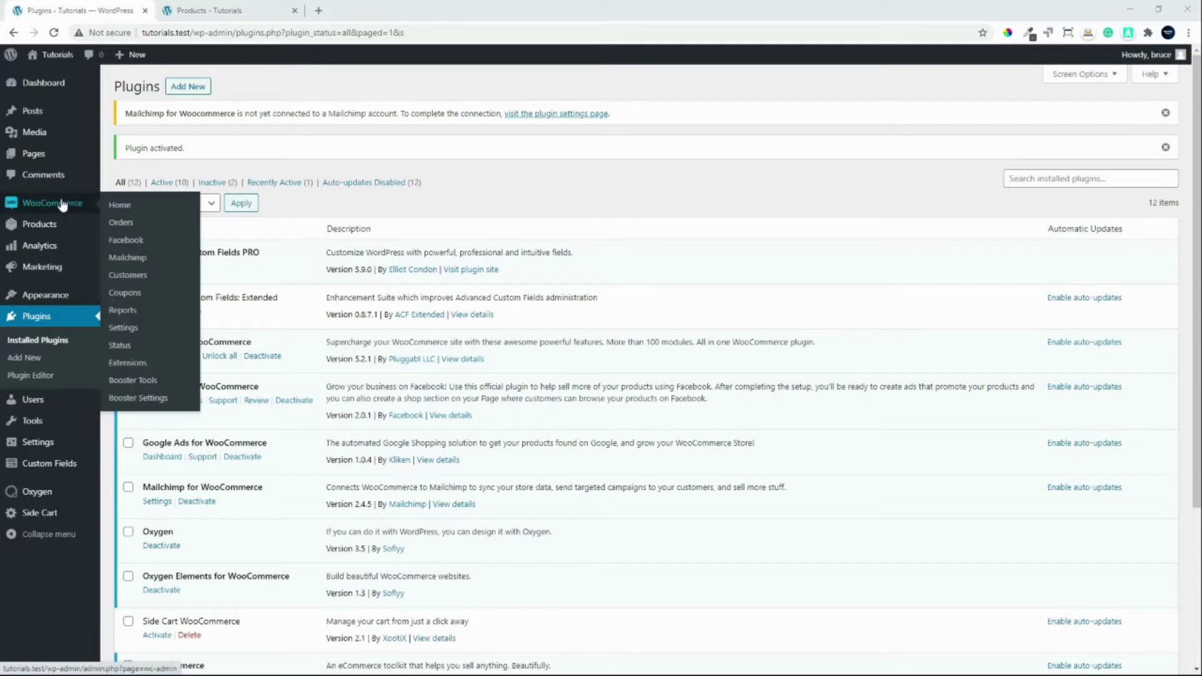
pyautogui.click(138, 401)
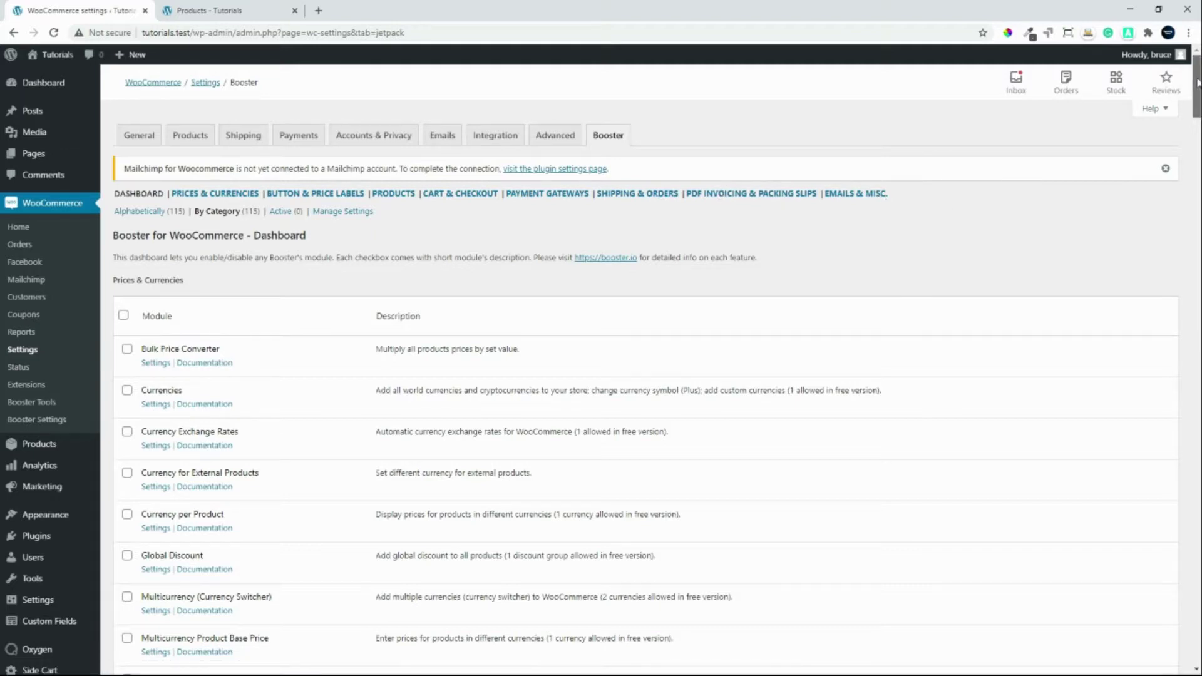
pyautogui.scroll(-12, 1198, 82)
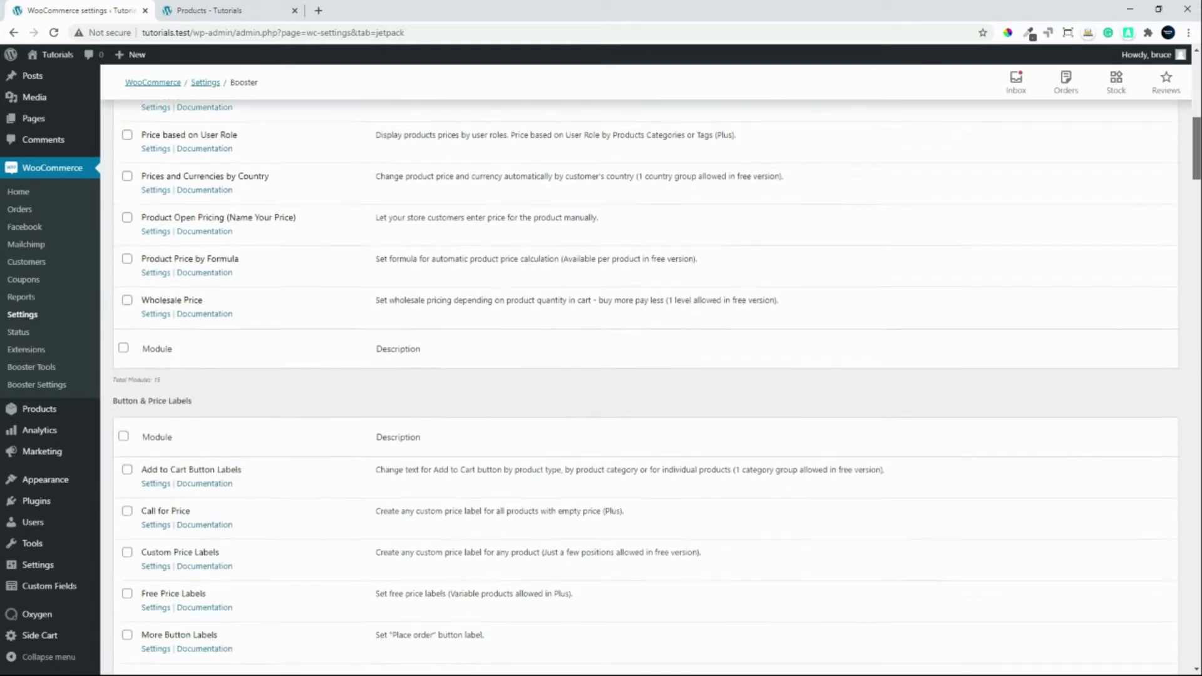
pyautogui.scroll(-3, 645, 387)
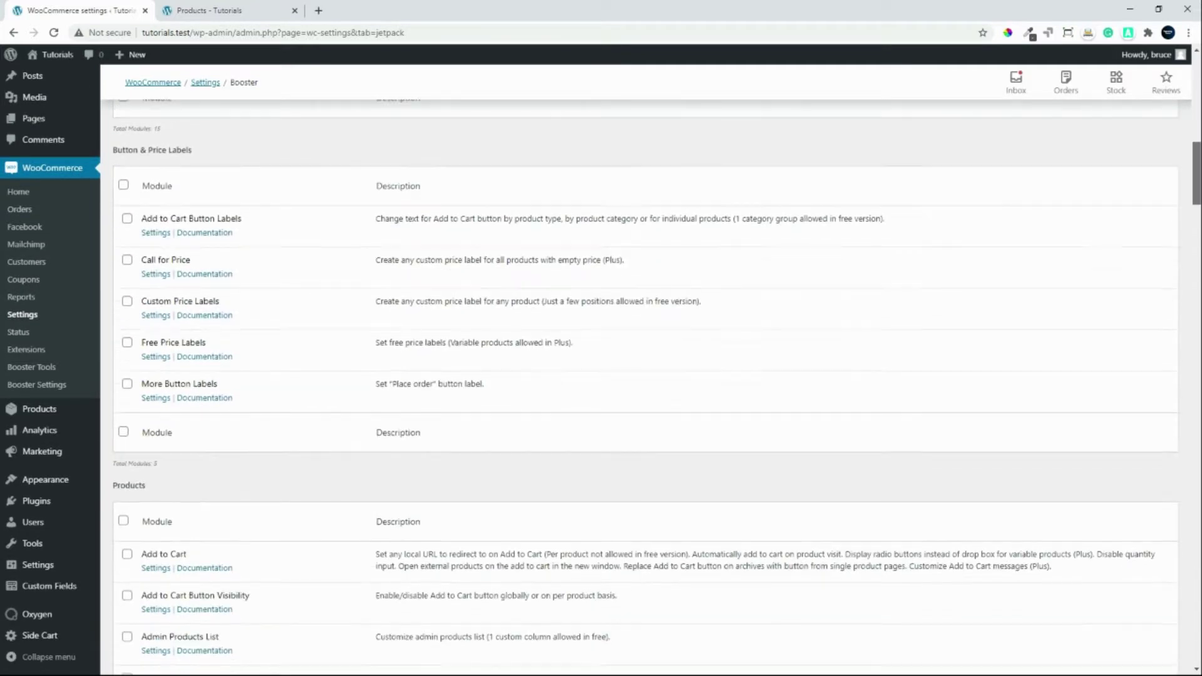
pyautogui.scroll(-6, 645, 387)
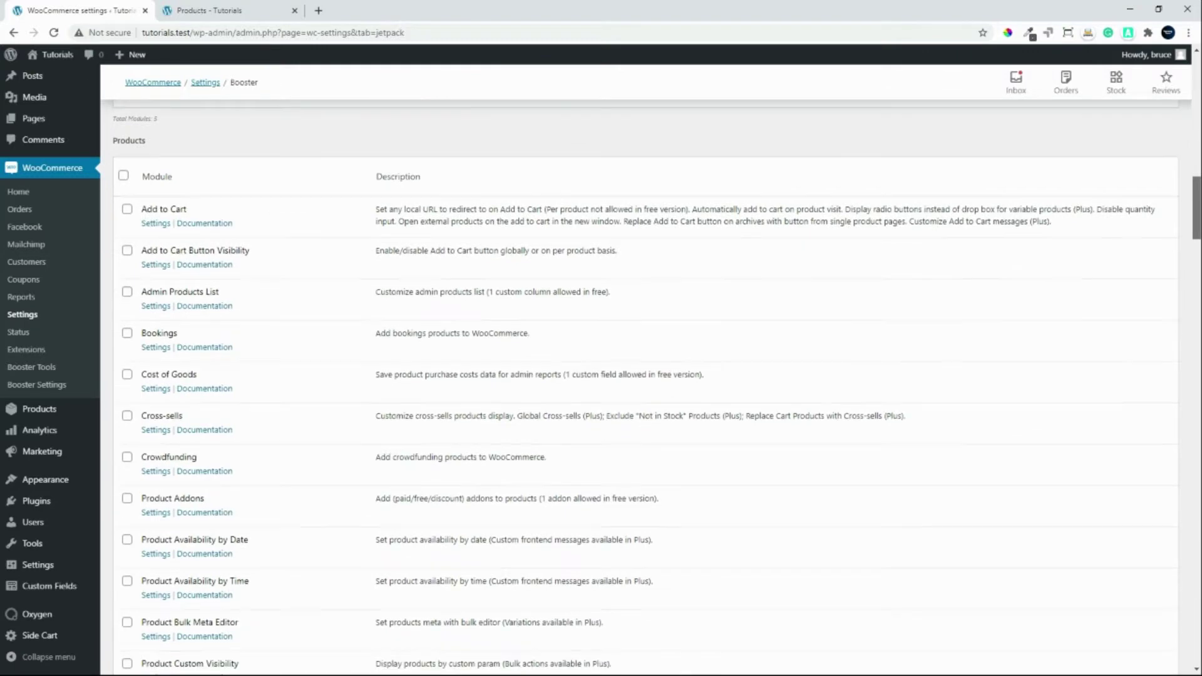
pyautogui.scroll(-7, 645, 387)
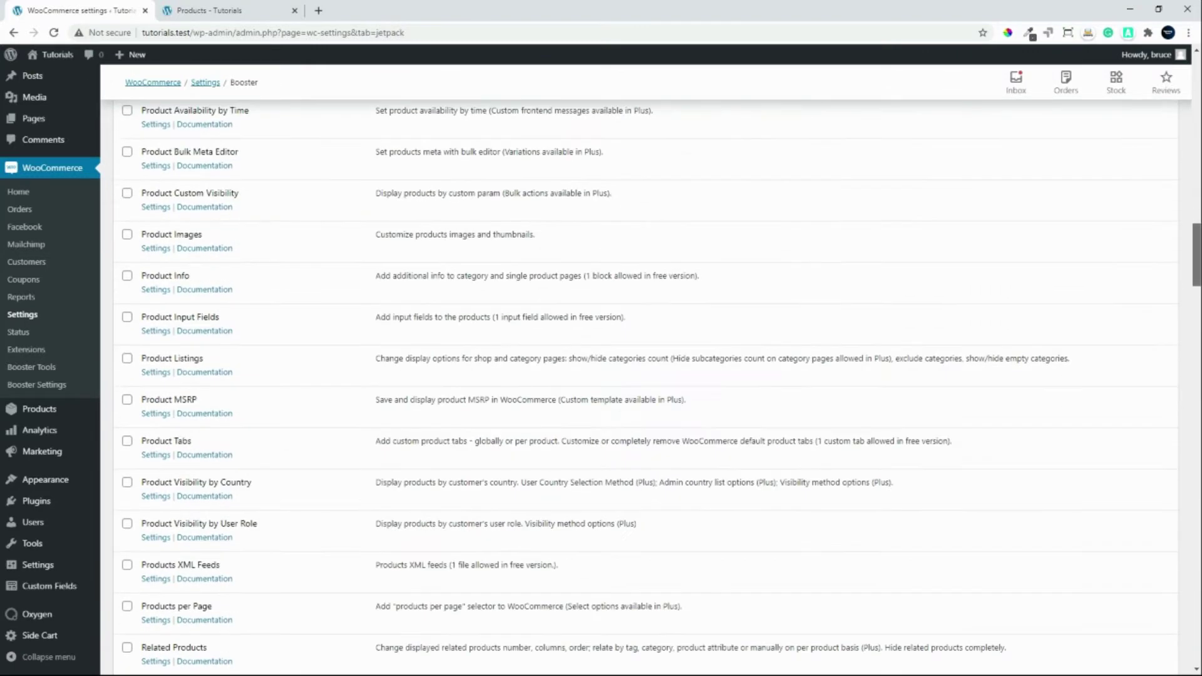
pyautogui.scroll(-9, 645, 387)
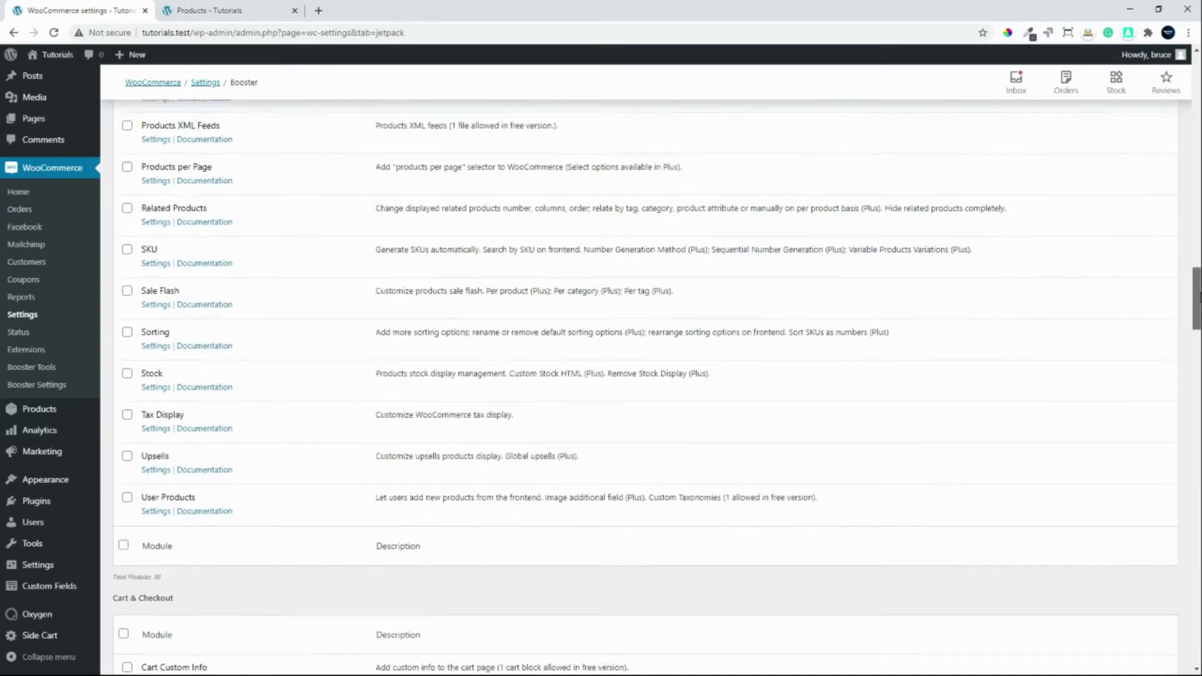
pyautogui.moveTo(1198, 311); pyautogui.dragTo(1196, 102)
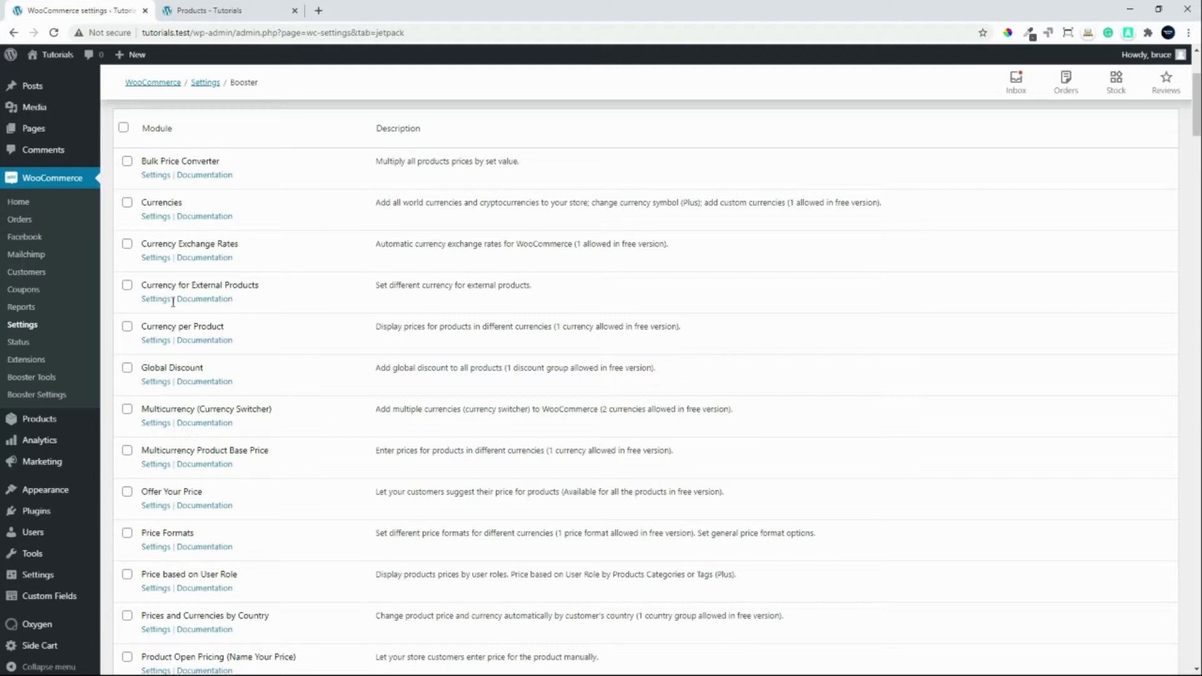
# Step: Review the Booster modules offered under Prices & Currencies and Button & Price Labels
pyautogui.scroll(-2, 261, 344)
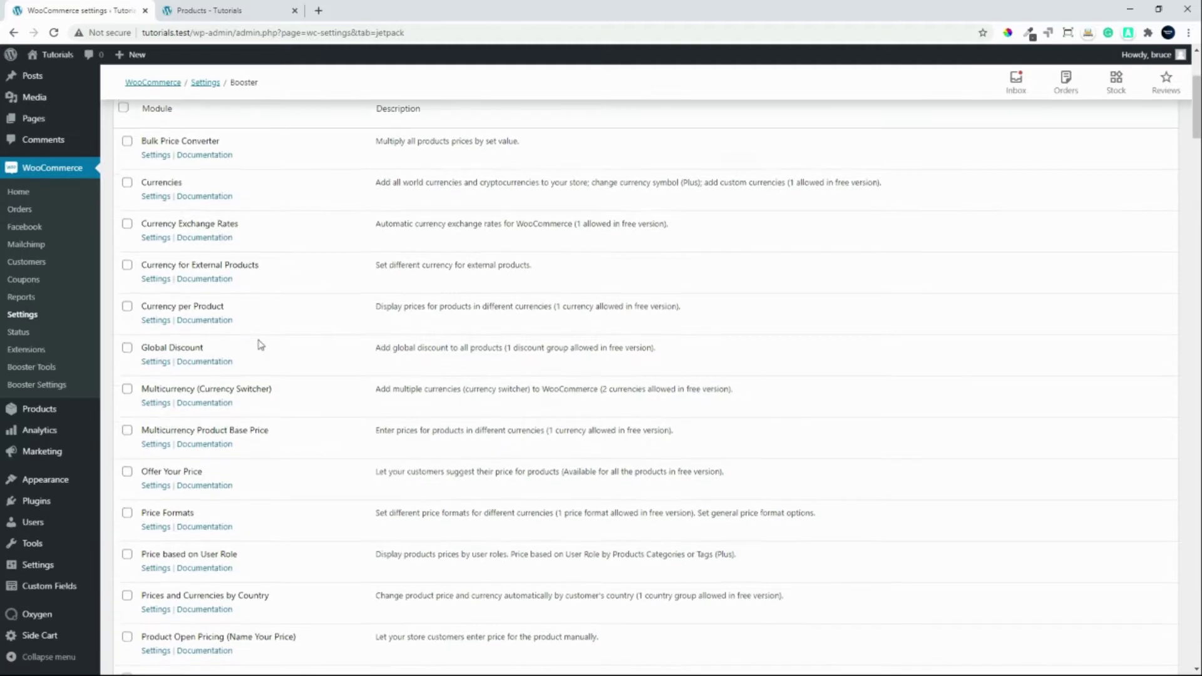
pyautogui.scroll(-2, 260, 344)
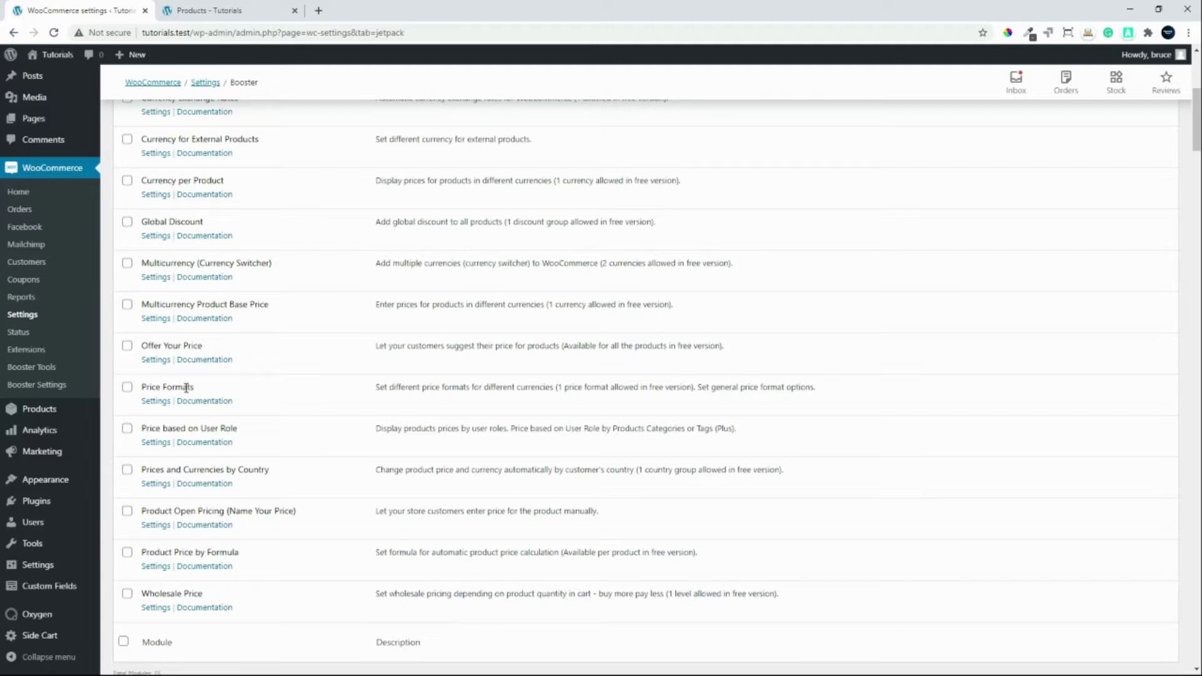
pyautogui.scroll(-2, 189, 428)
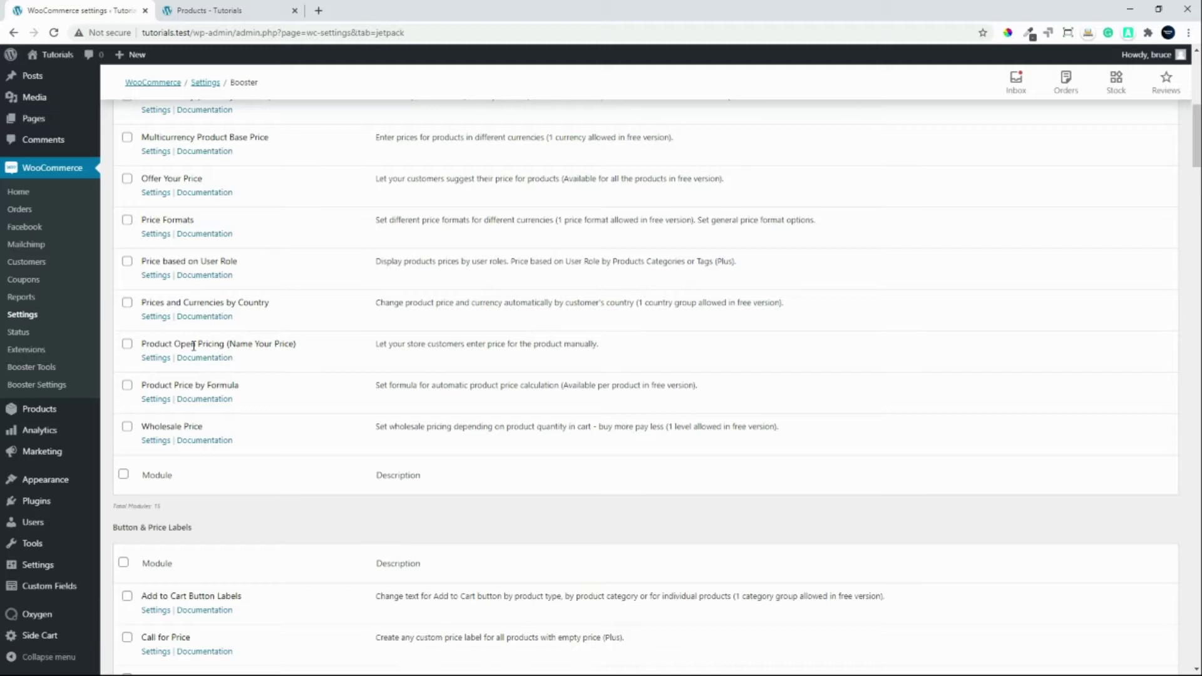
pyautogui.scroll(-2, 209, 376)
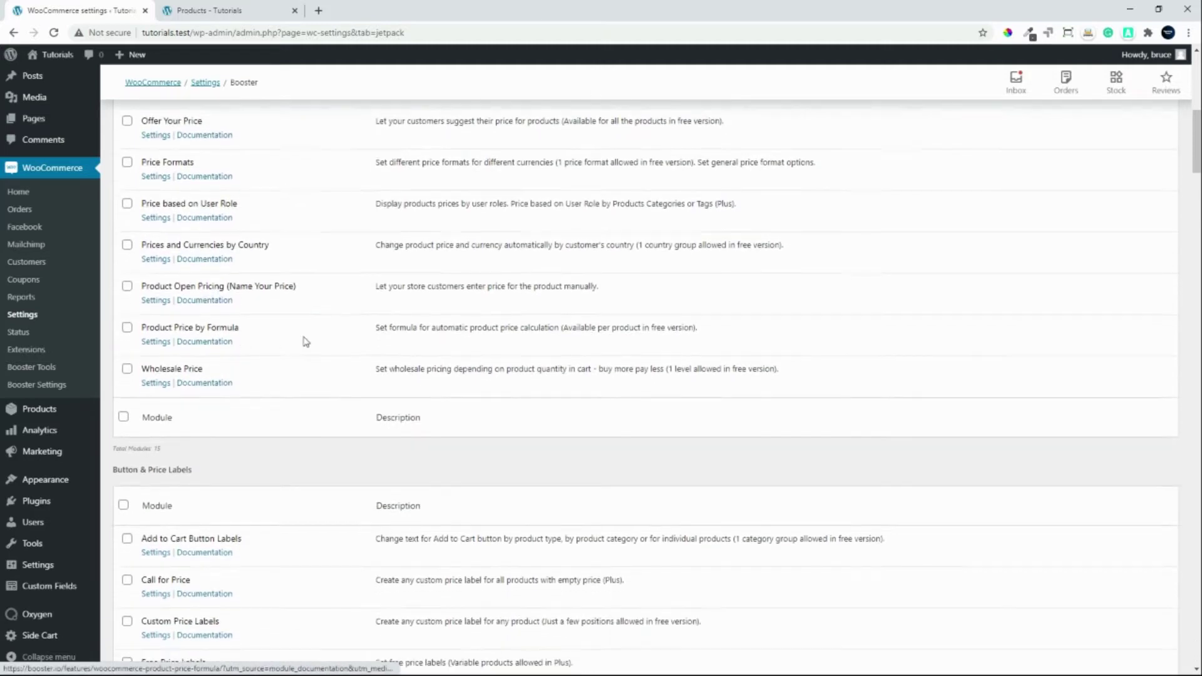
pyautogui.scroll(-2, 305, 341)
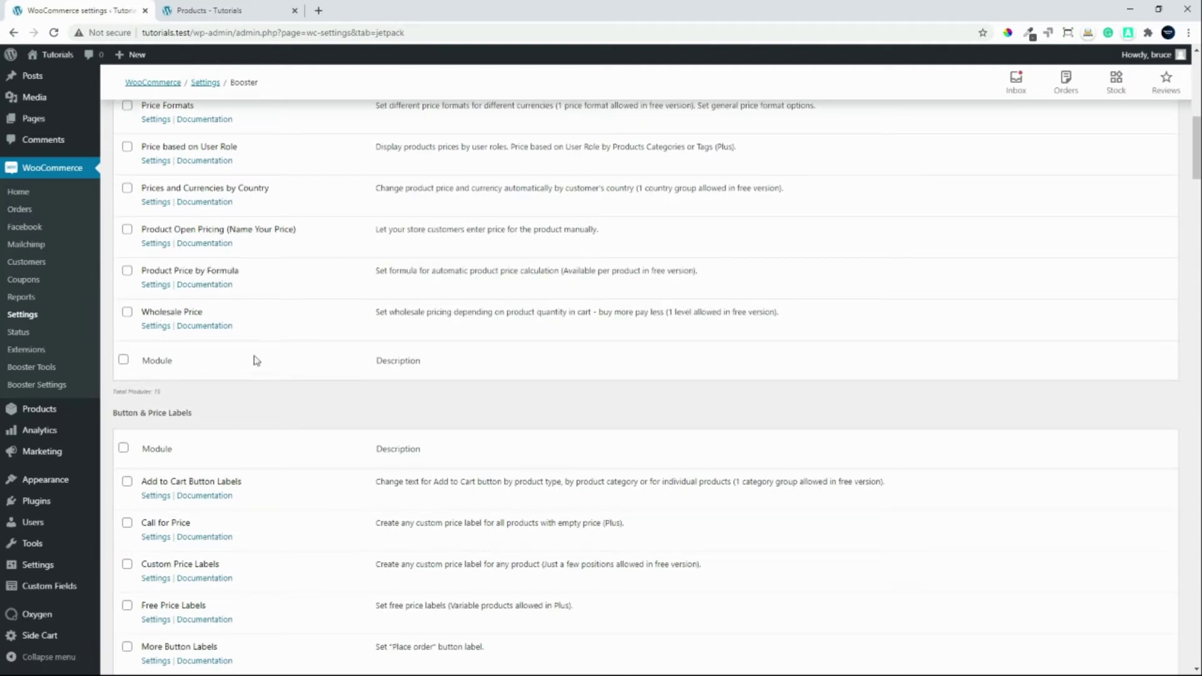
pyautogui.scroll(-3, 270, 419)
pyautogui.scroll(-3, 282, 392)
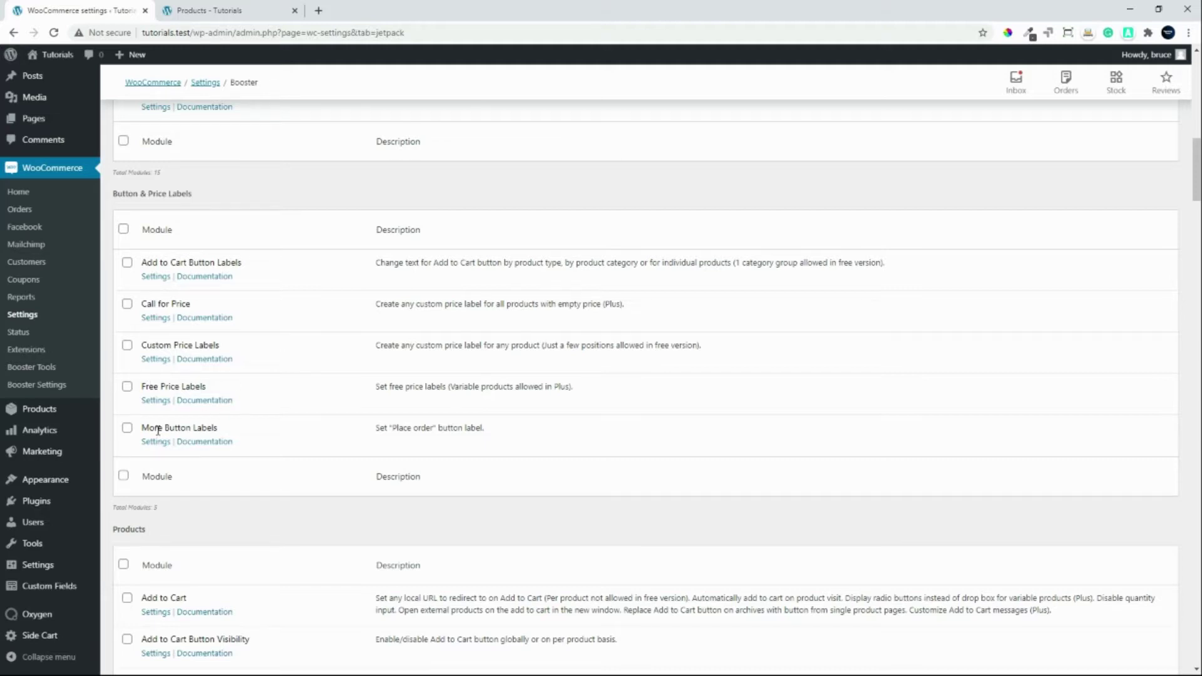
pyautogui.scroll(-1, 158, 431)
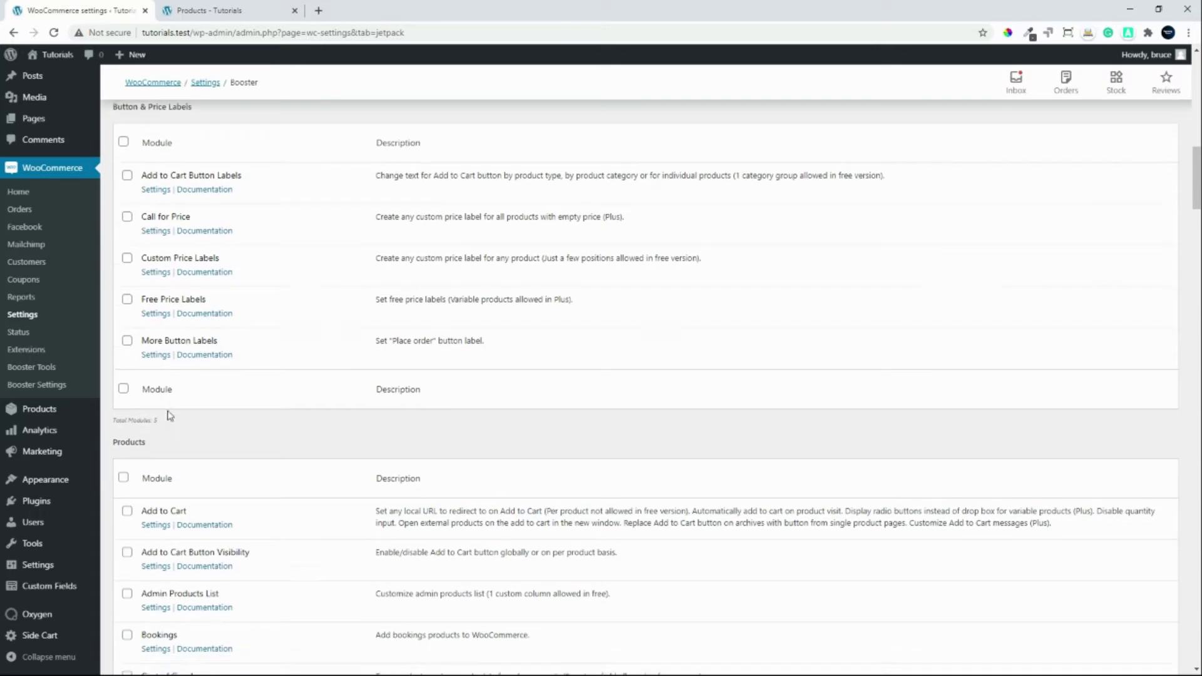
# Step: Review the Booster modules in the Products category, from Add to Cart down to User Products
pyautogui.scroll(-1, 169, 415)
pyautogui.middleClick(171, 421)
pyautogui.scroll(-12, 164, 470)
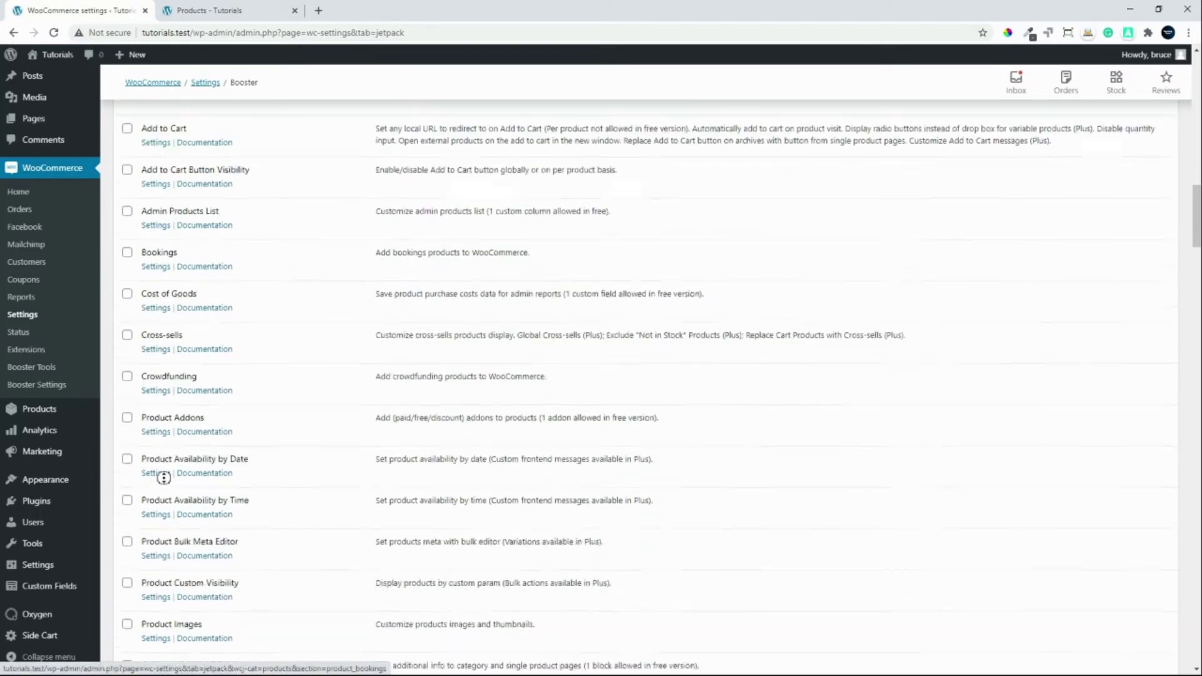
pyautogui.scroll(-3, 175, 457)
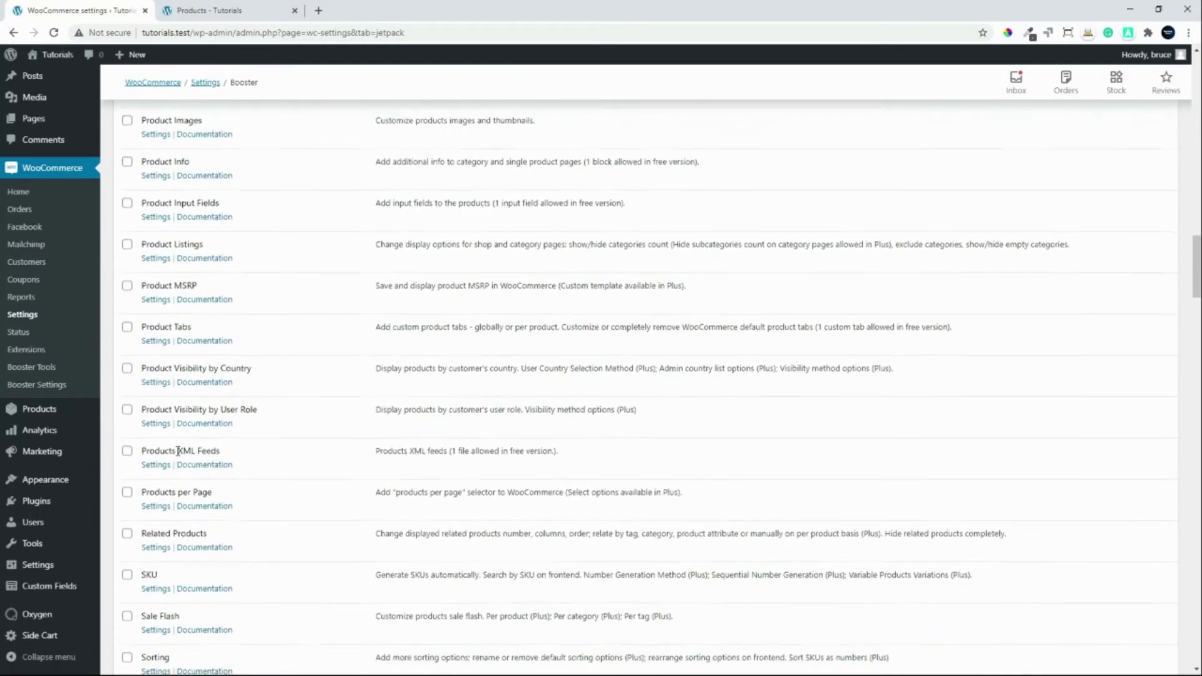
pyautogui.scroll(2, 178, 448)
pyautogui.scroll(3, 179, 445)
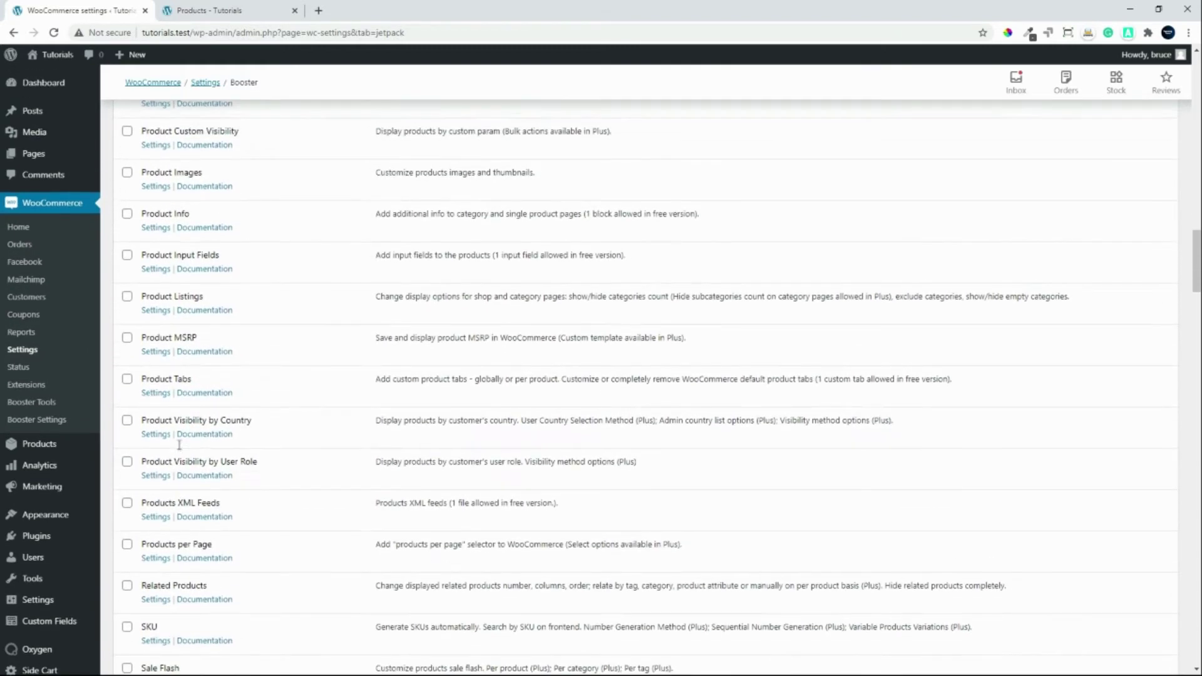
pyautogui.scroll(2, 179, 445)
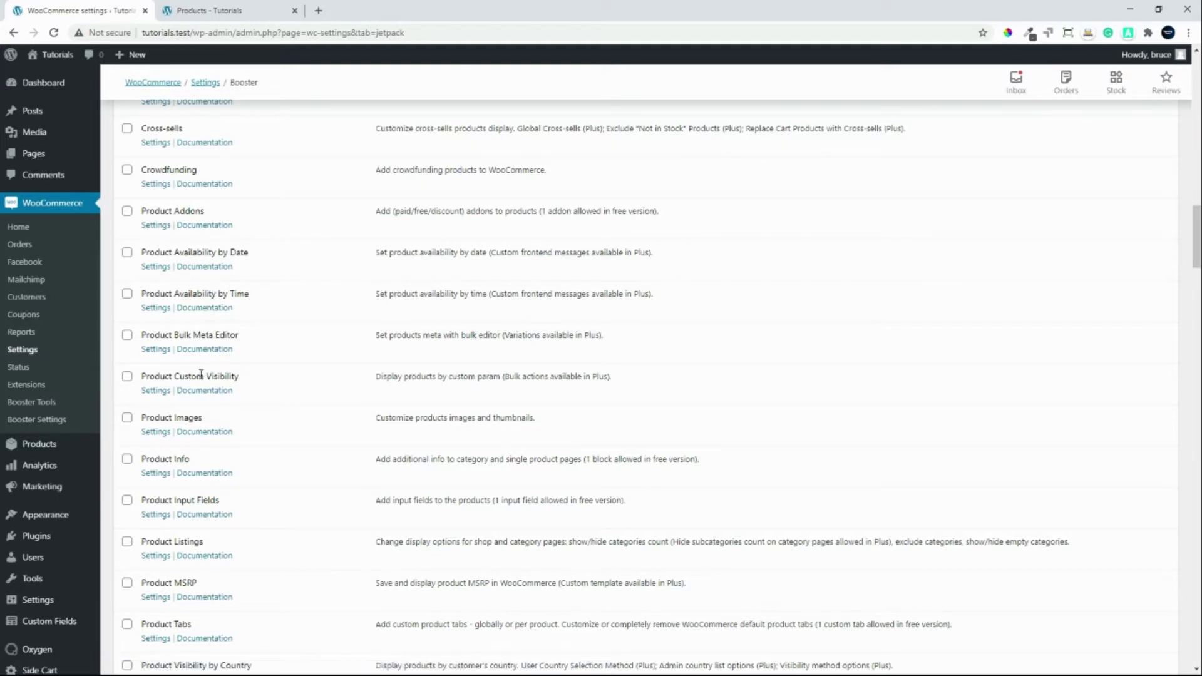
pyautogui.scroll(-4, 202, 443)
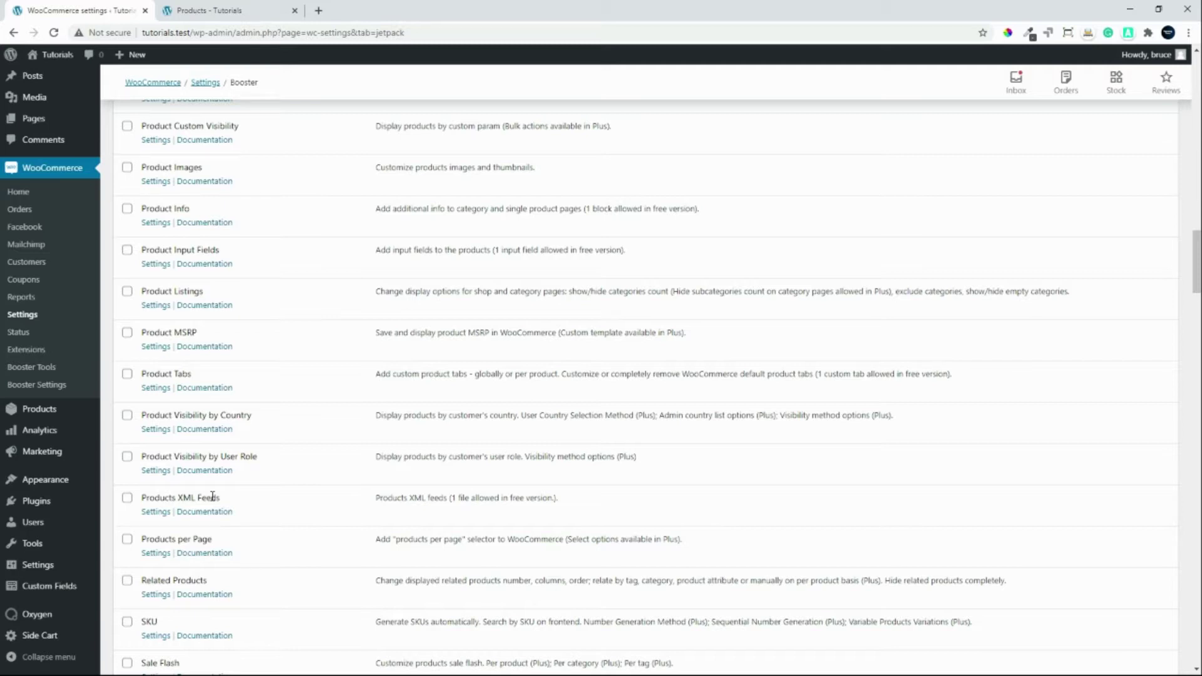
pyautogui.scroll(-2, 213, 497)
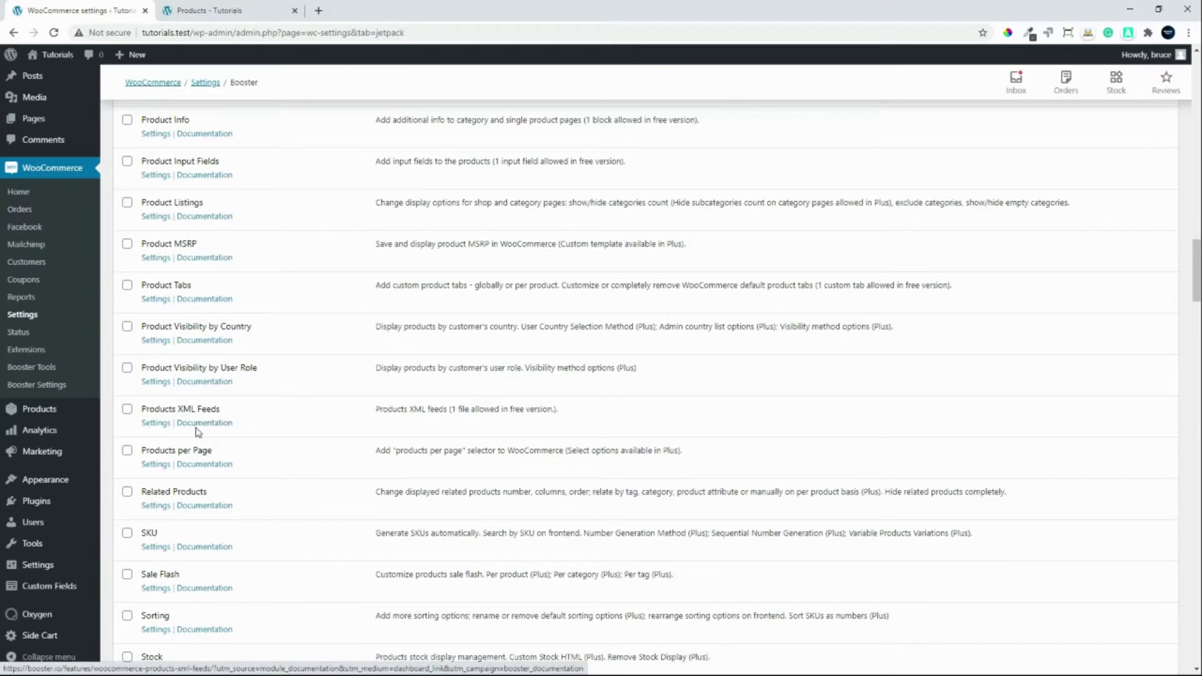
pyautogui.scroll(-2, 198, 432)
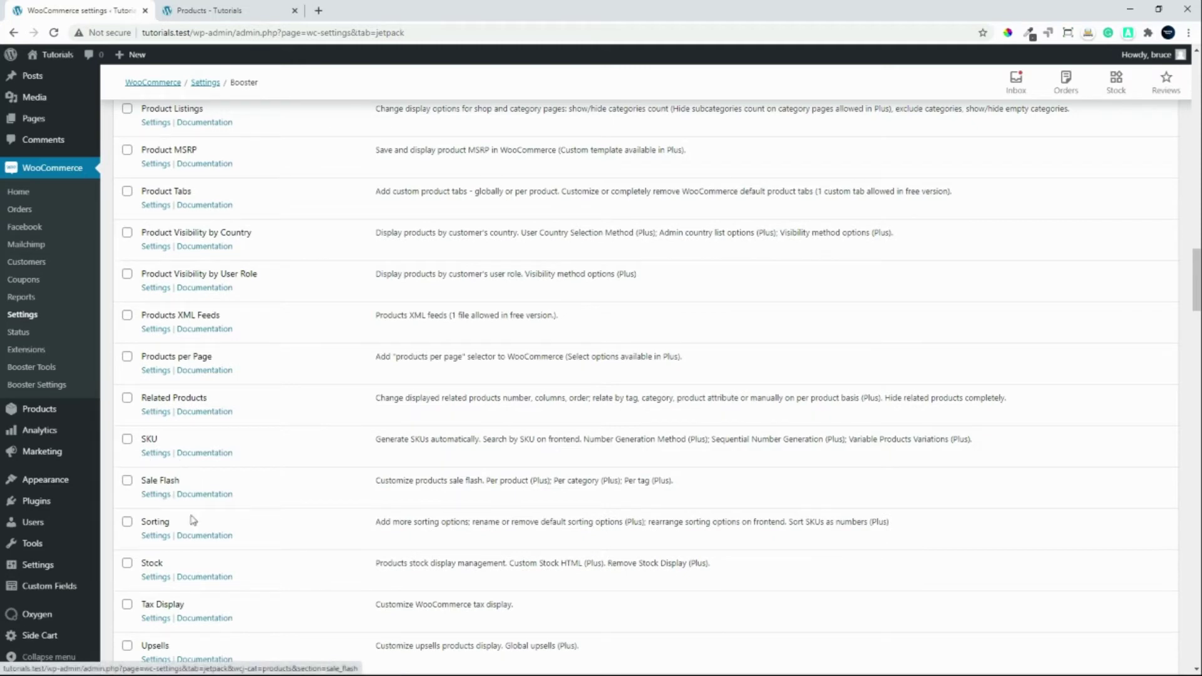
pyautogui.scroll(-3, 199, 529)
pyautogui.scroll(-1, 208, 532)
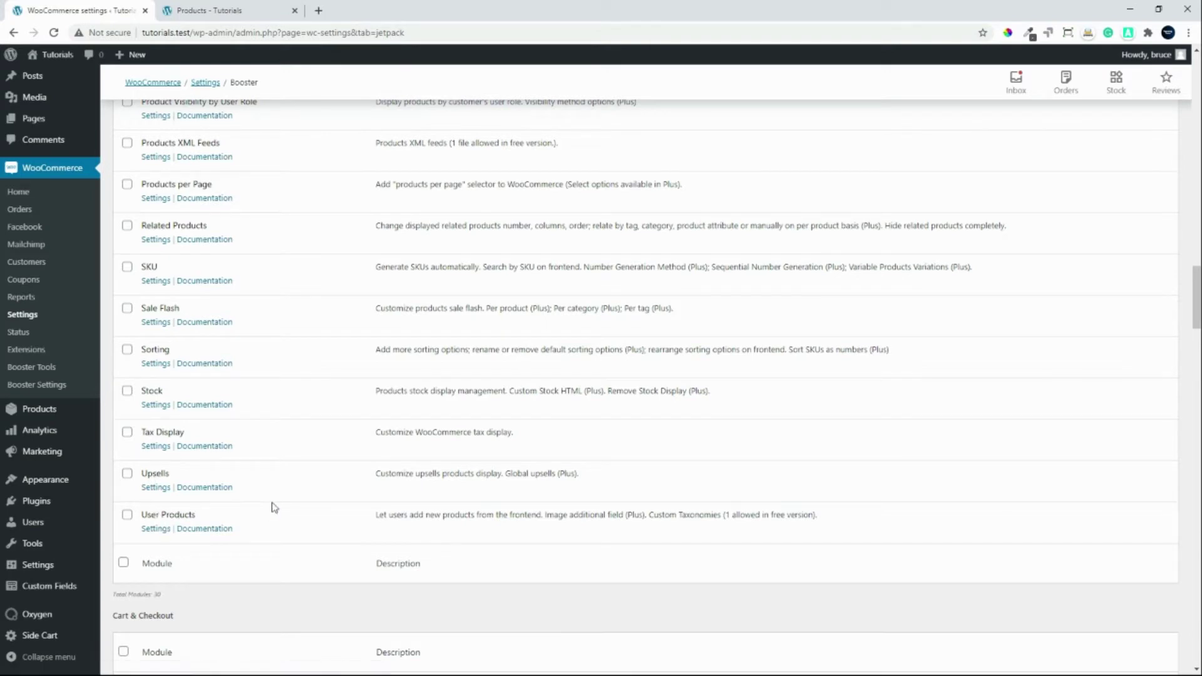
pyautogui.scroll(-2, 274, 507)
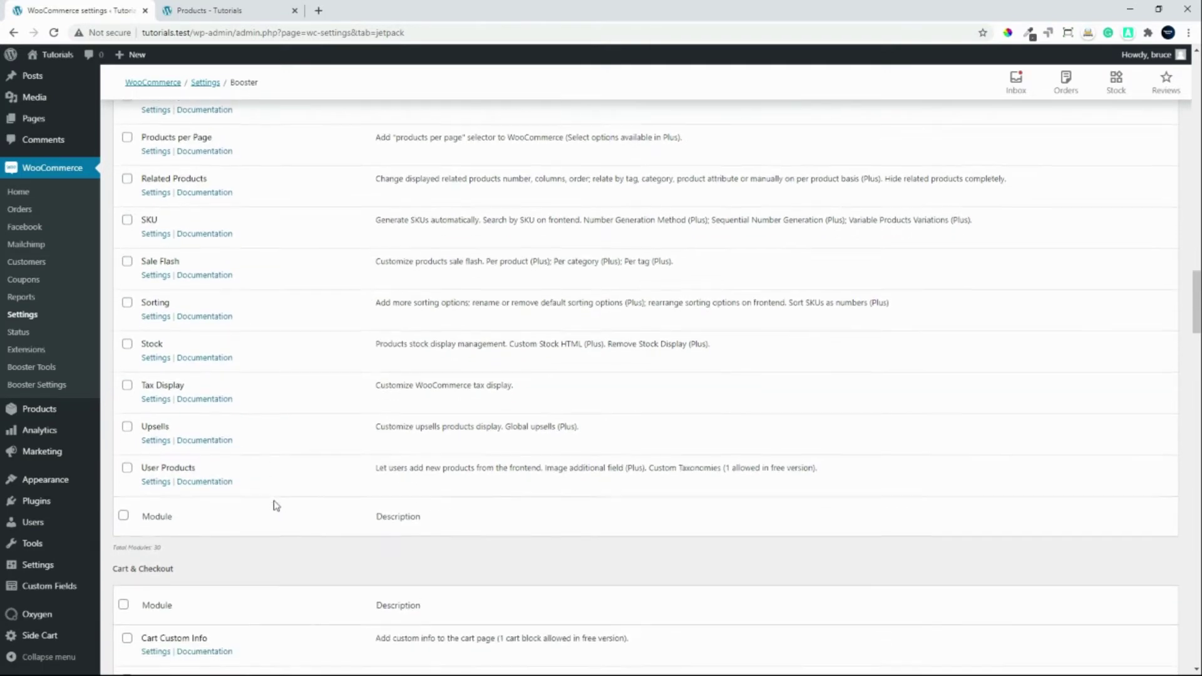
# Step: Review the Booster modules in the Cart & Checkout category, from Cart Custom Info down to URL Coupons
pyautogui.scroll(-5, 169, 458)
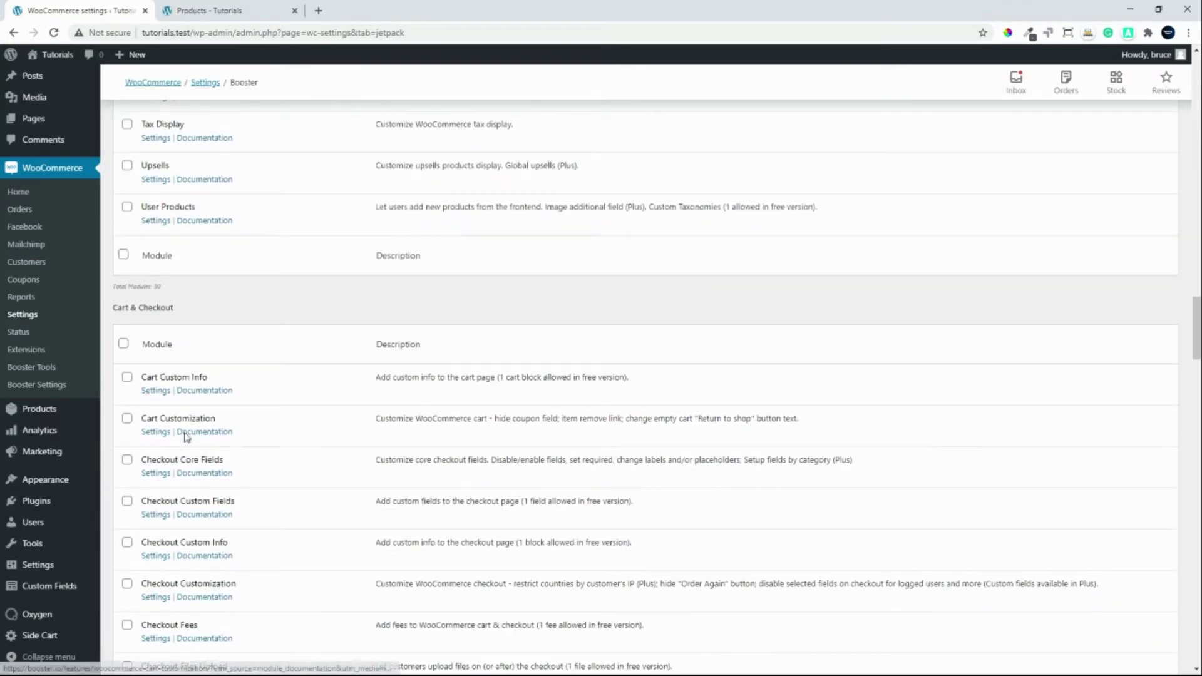
pyautogui.scroll(-4, 186, 437)
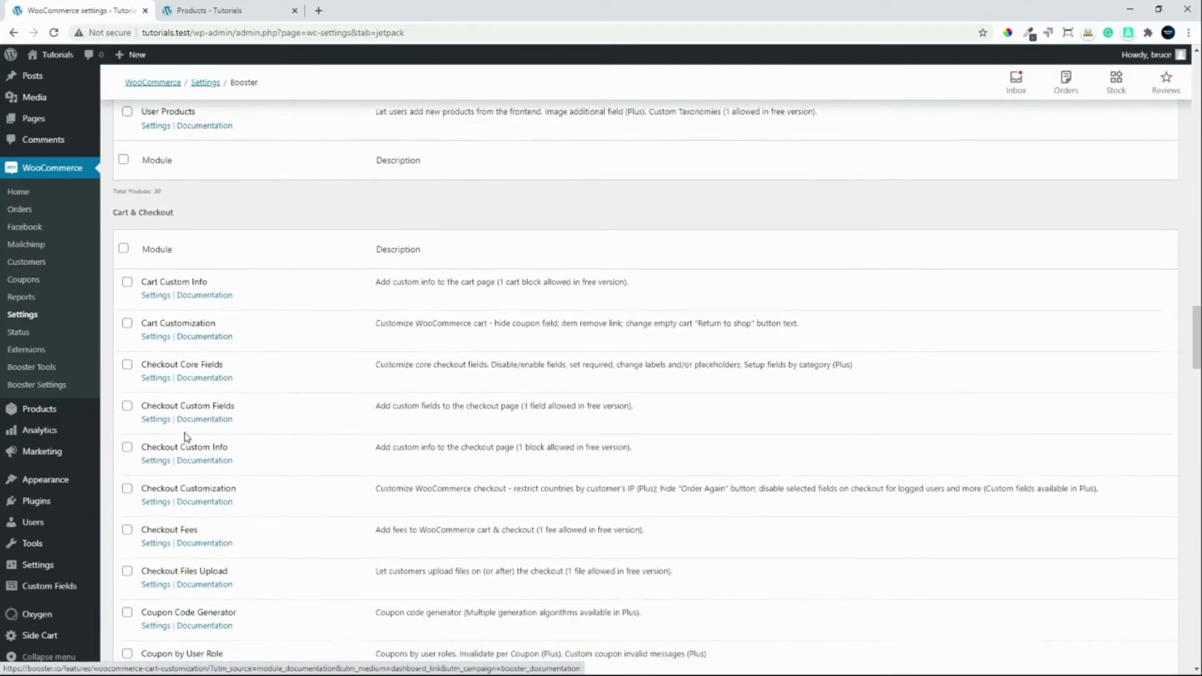
pyautogui.scroll(-1, 186, 437)
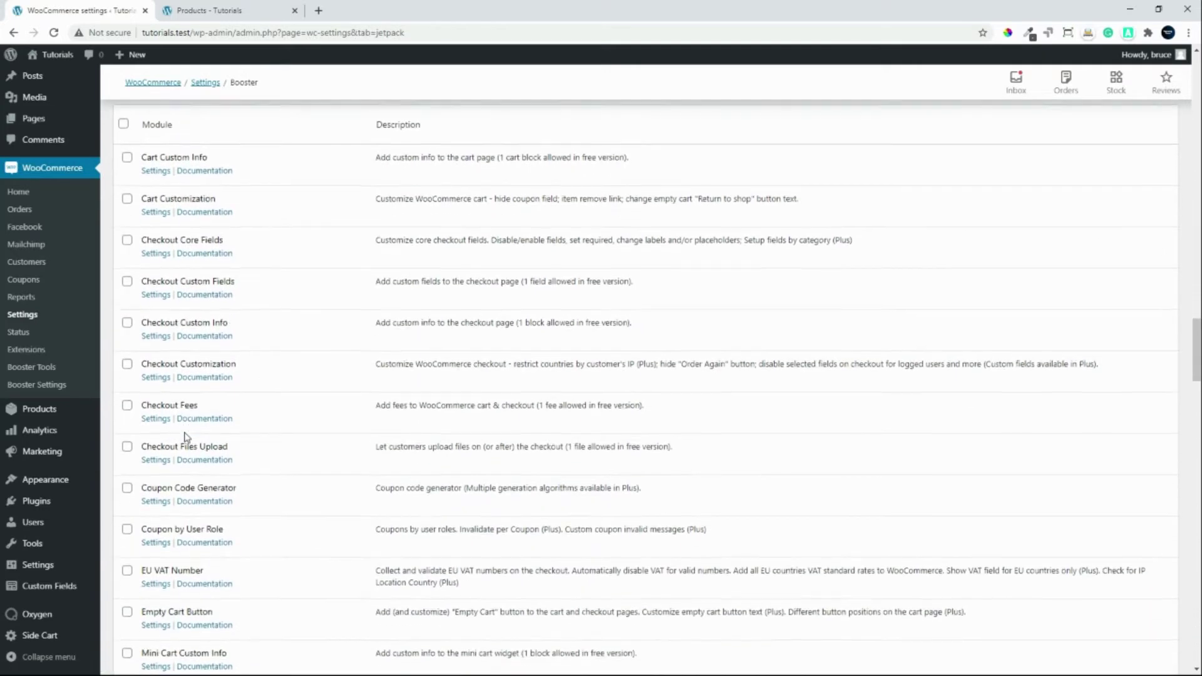
pyautogui.scroll(2, 295, 199)
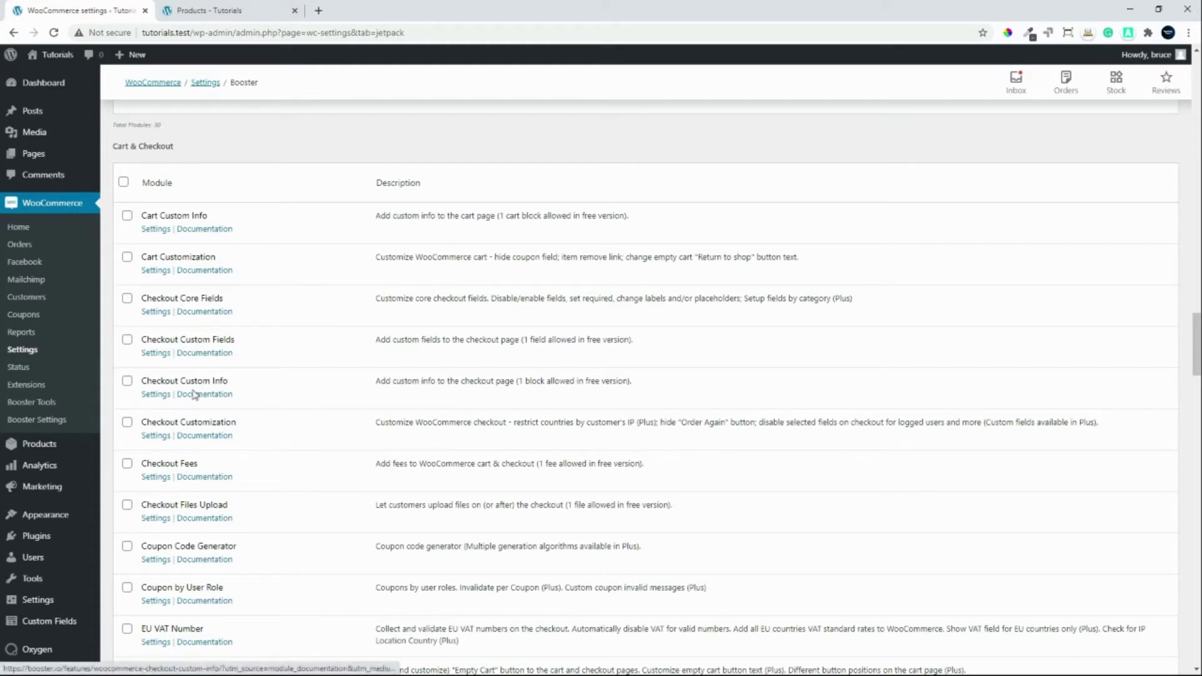
pyautogui.scroll(-1, 209, 414)
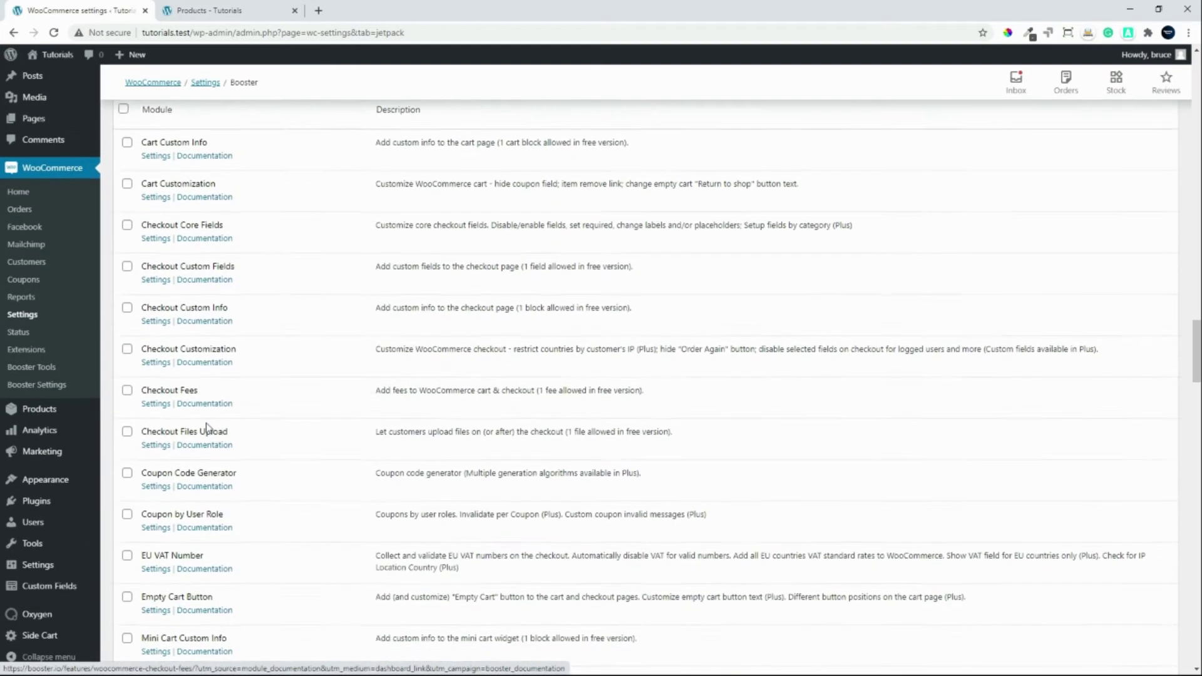
pyautogui.scroll(-3, 209, 428)
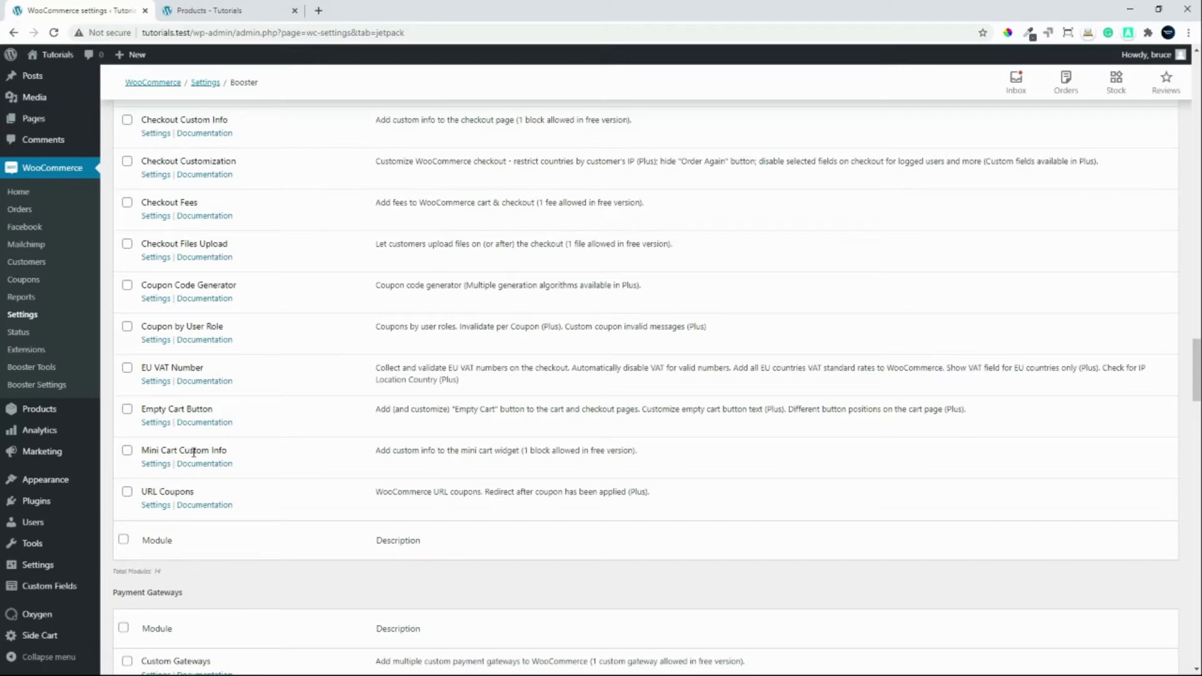
pyautogui.scroll(-2, 194, 452)
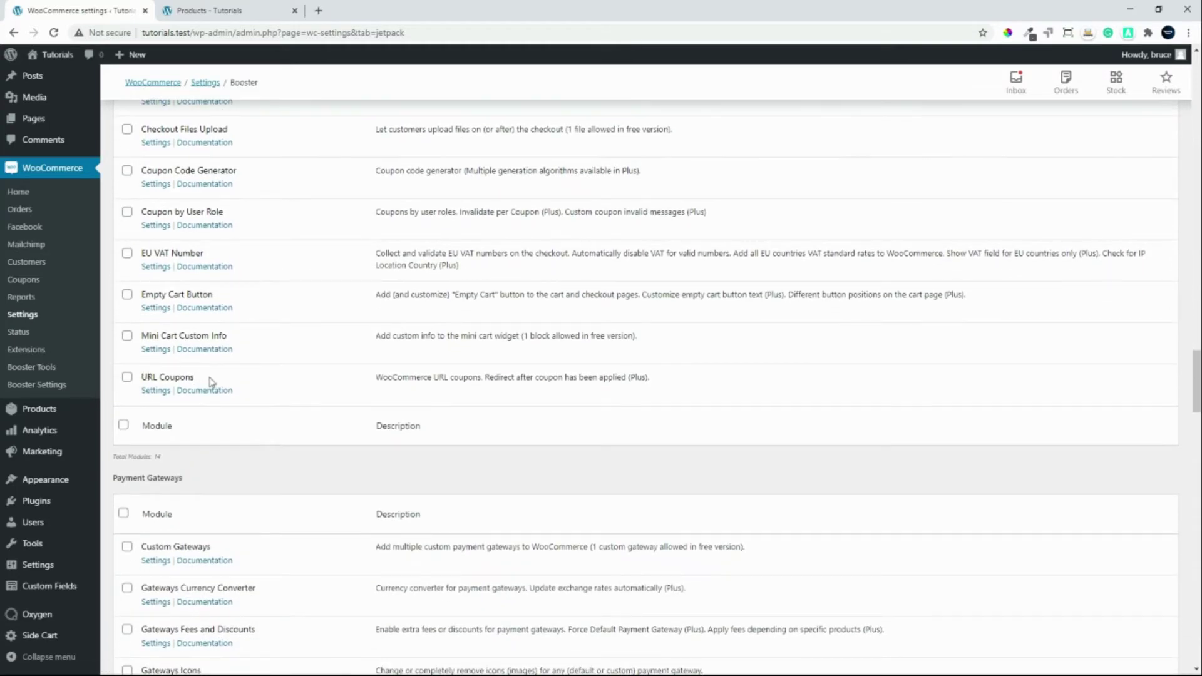
# Step: Review the Booster modules in the Payment Gateways category, from Custom Gateways down to Gateways per Product or Category
pyautogui.scroll(-3, 212, 382)
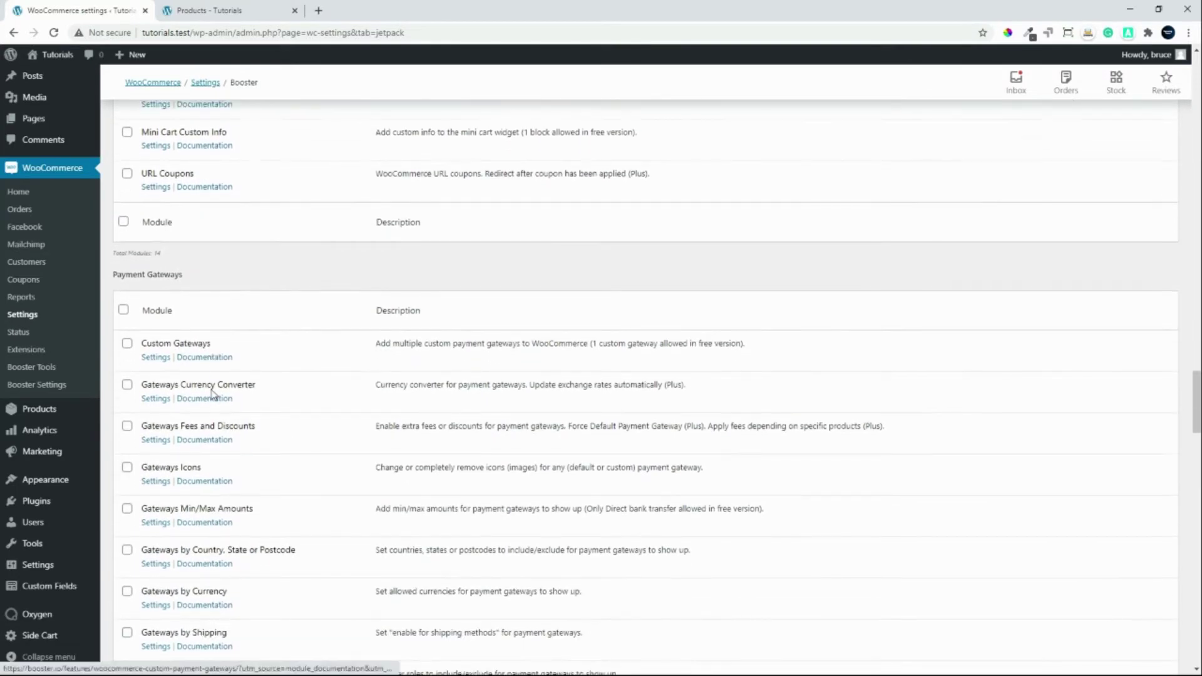
pyautogui.scroll(-3, 211, 393)
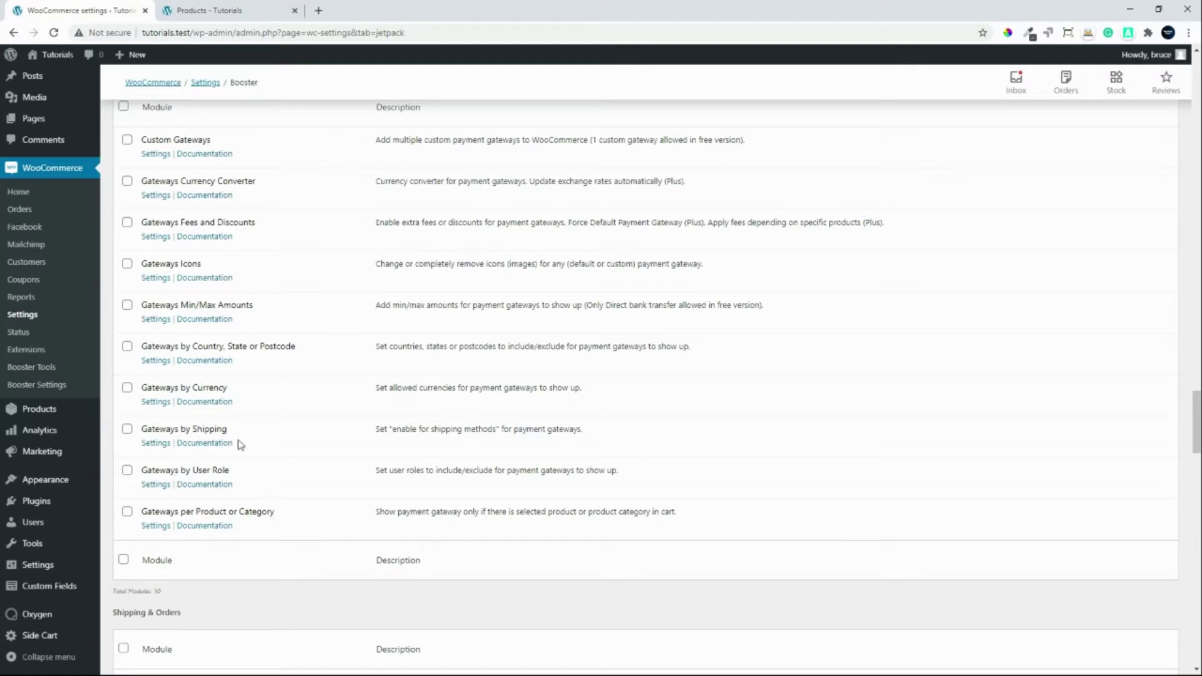
pyautogui.scroll(-3, 241, 445)
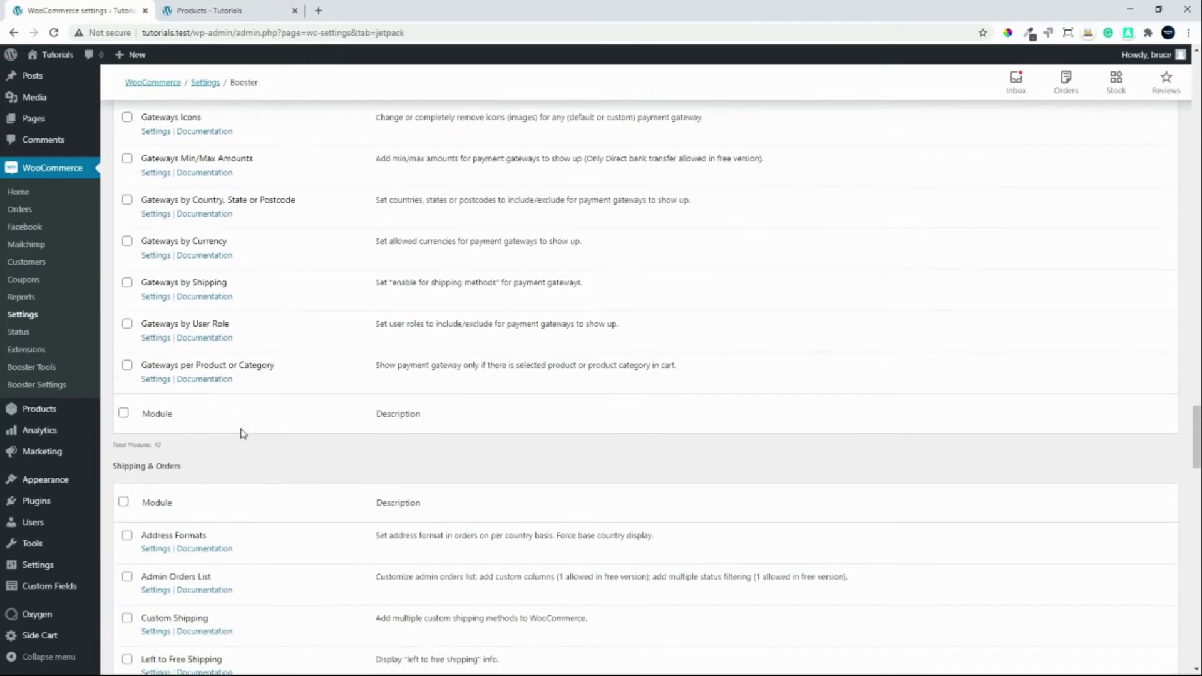
# Step: Review the Booster modules in the Shipping & Orders category, from Address Formats down to Shipping Time
pyautogui.scroll(-3, 243, 431)
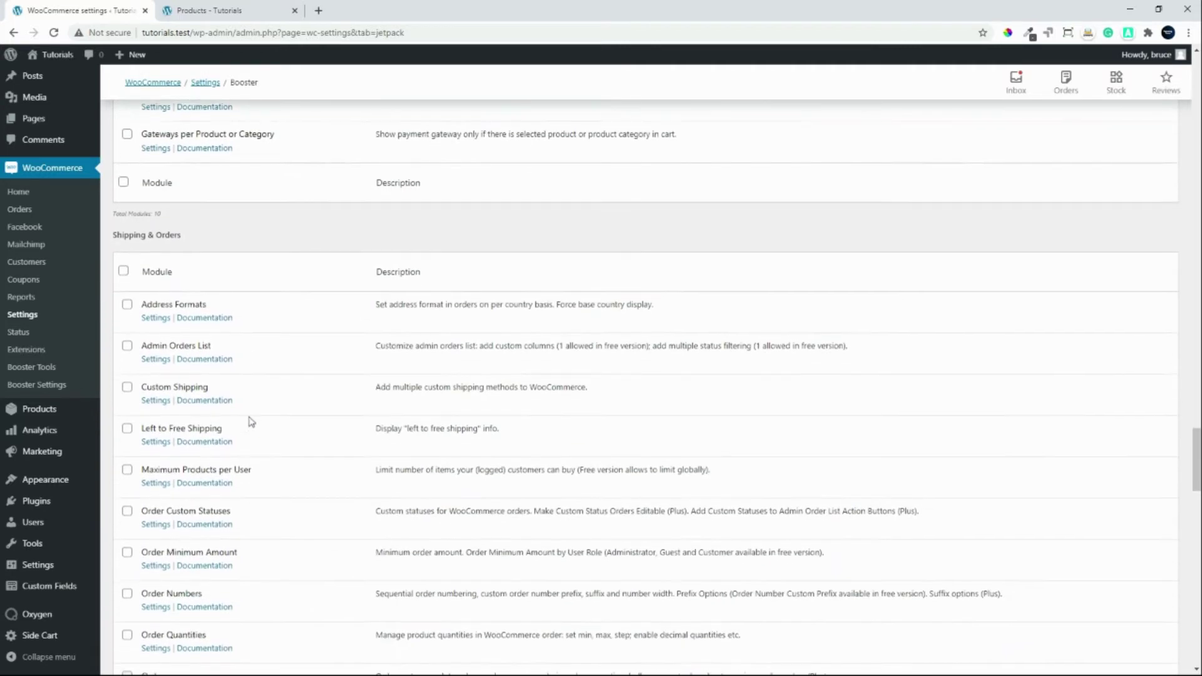
pyautogui.scroll(-2, 243, 431)
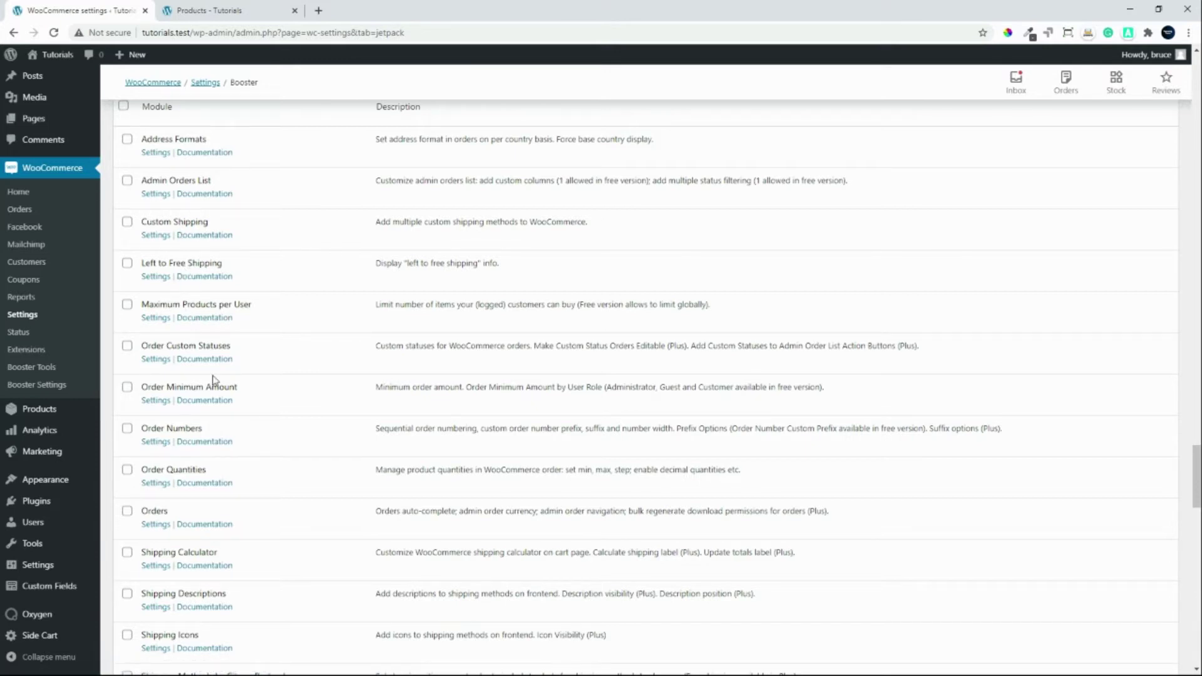
pyautogui.scroll(-2, 215, 373)
pyautogui.scroll(-3, 215, 373)
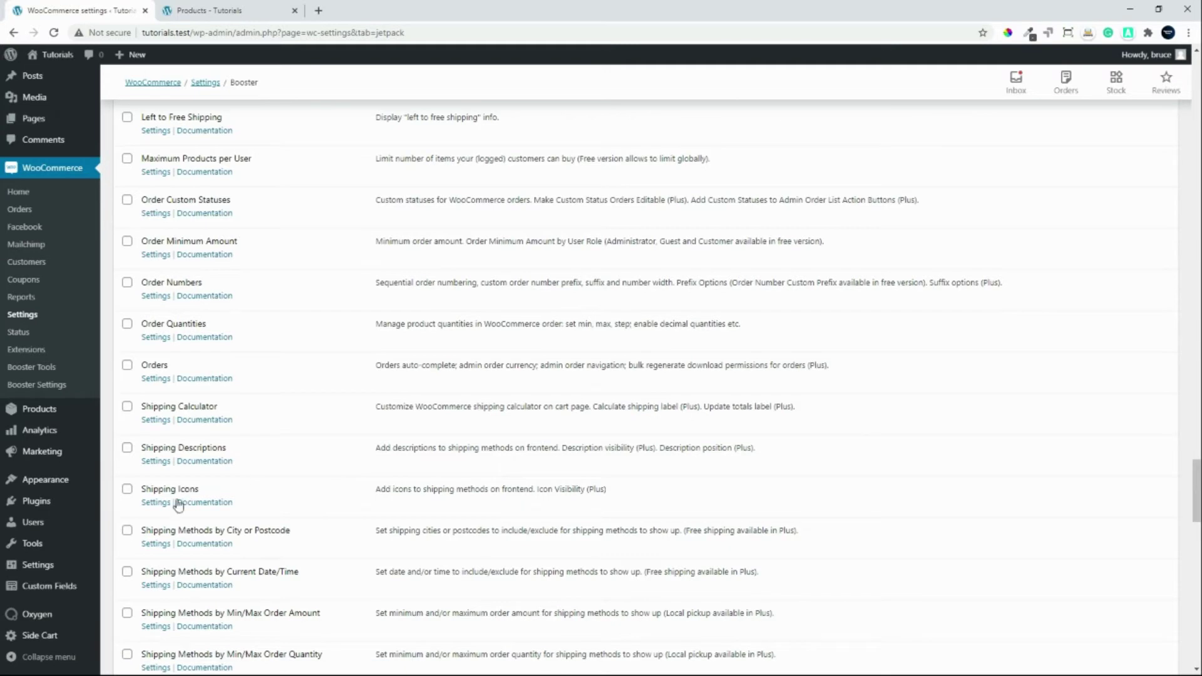
pyautogui.scroll(-2, 184, 498)
pyautogui.scroll(-5, 184, 489)
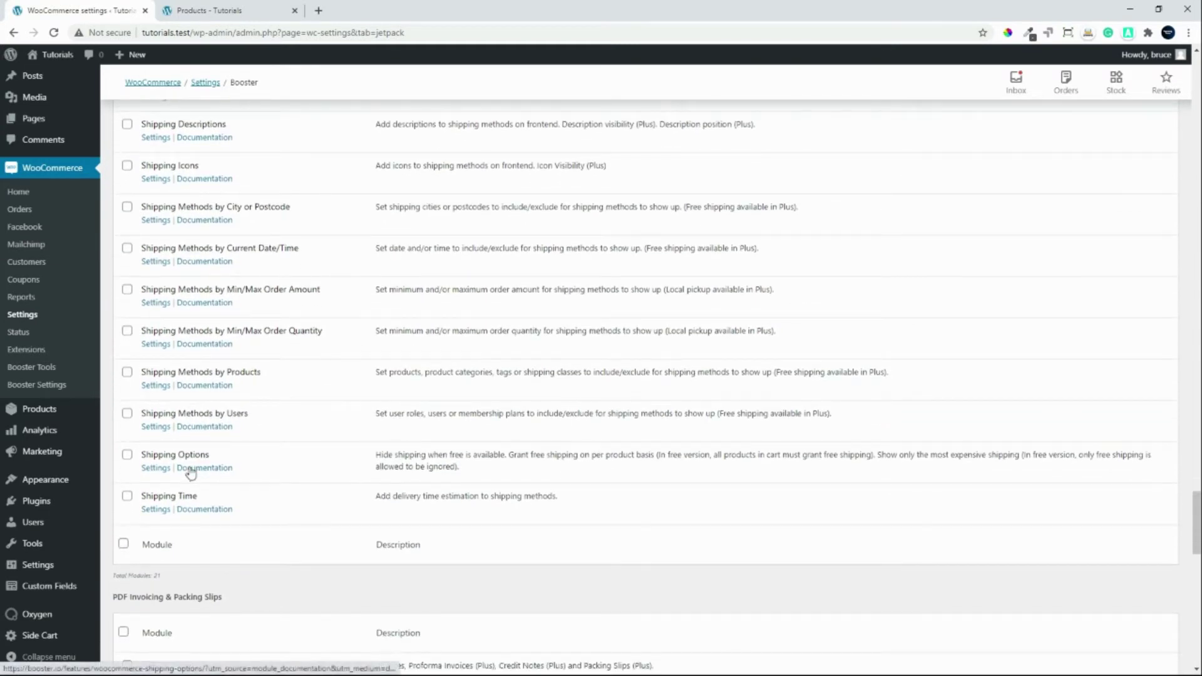
# Step: Review the PDF Invoicing module in the PDF Invoicing & Packing Slips category
pyautogui.scroll(-3, 191, 473)
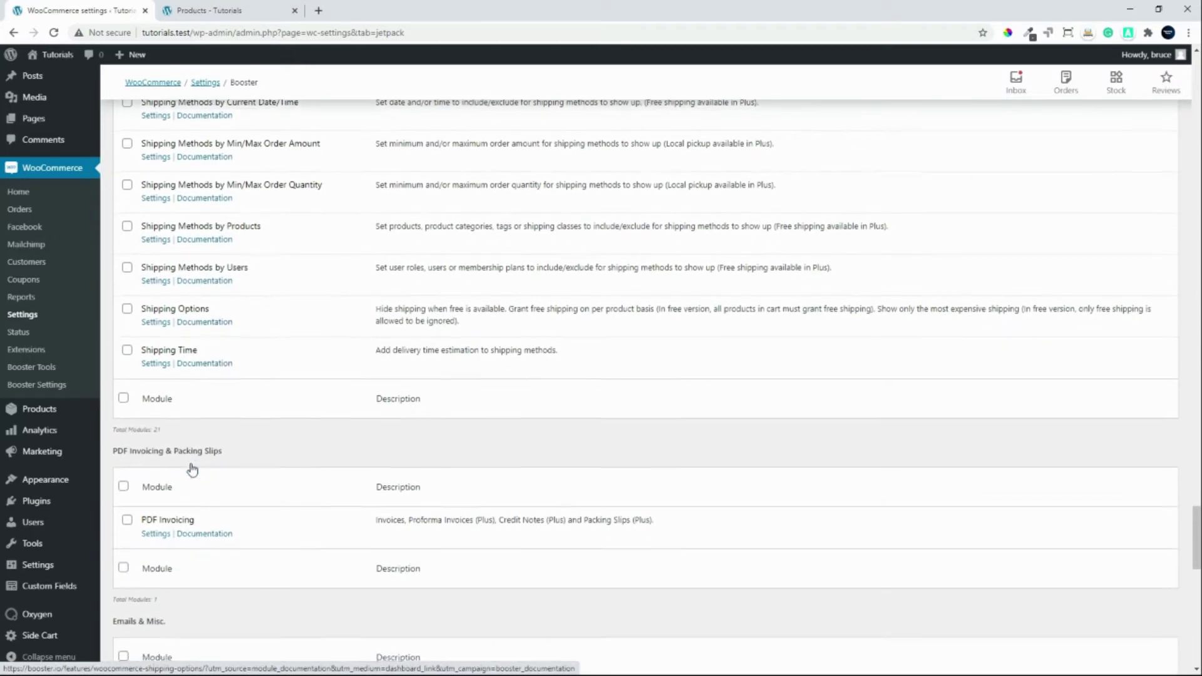
pyautogui.scroll(-1, 192, 469)
pyautogui.scroll(-1, 192, 470)
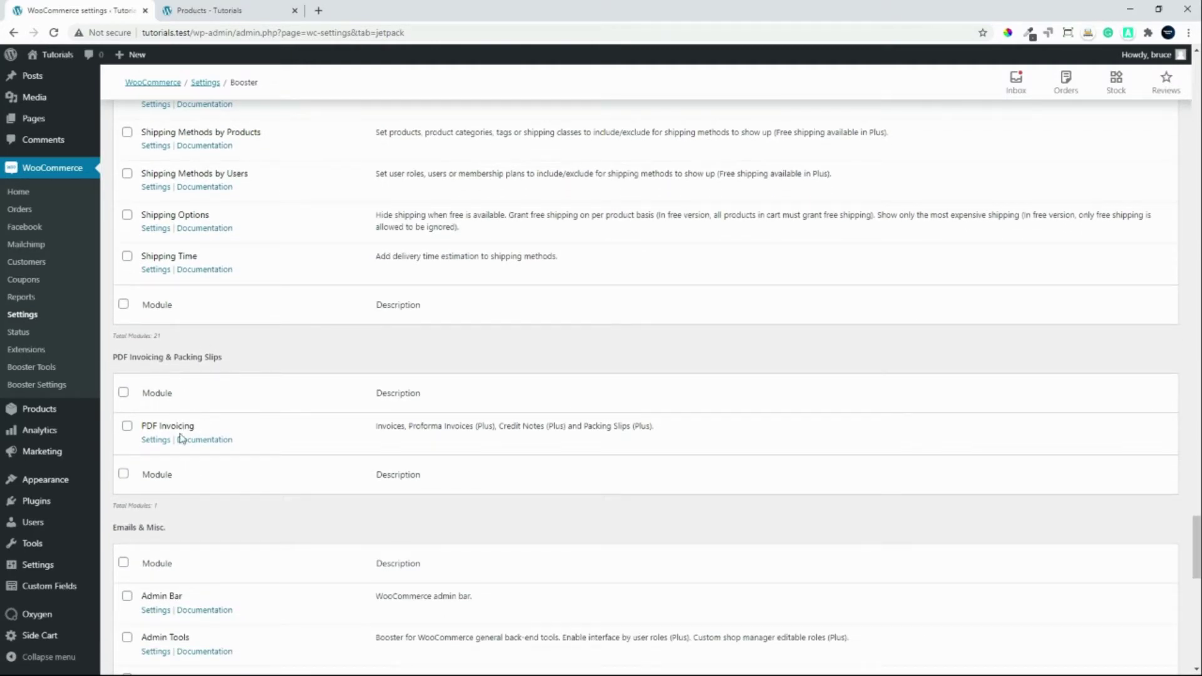
pyautogui.scroll(-4, 182, 436)
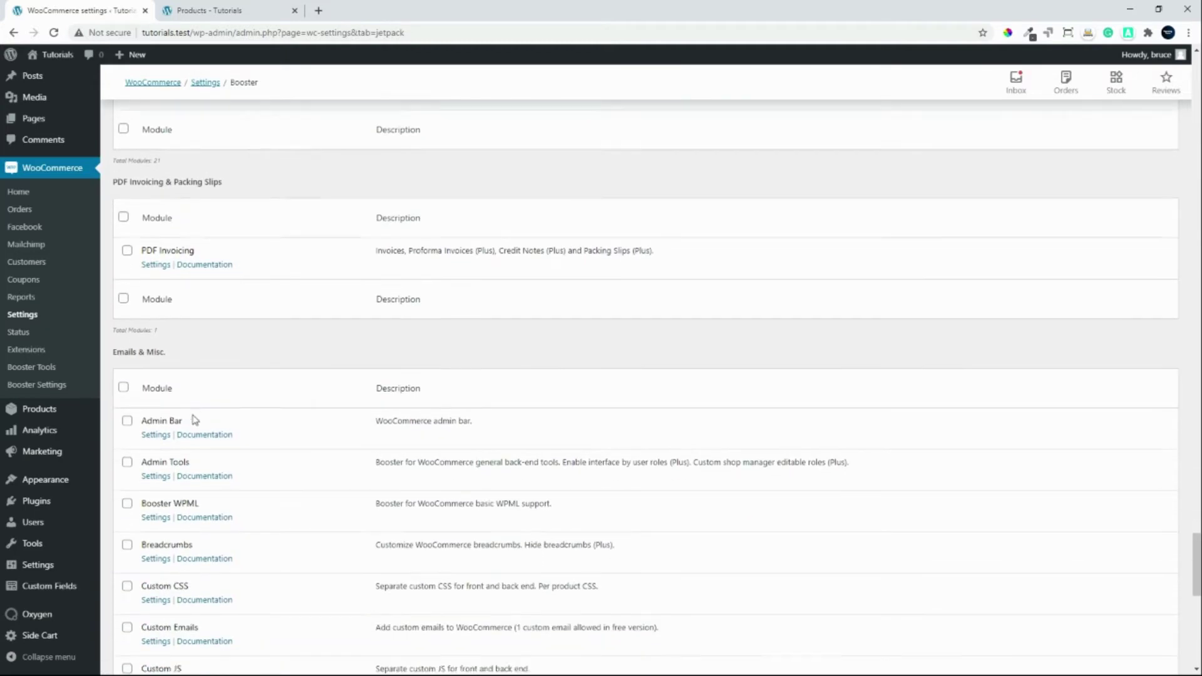
# Step: Review the Booster modules in the Emails & Misc. category, from Admin Bar down to User Tracking
pyautogui.scroll(-5, 194, 419)
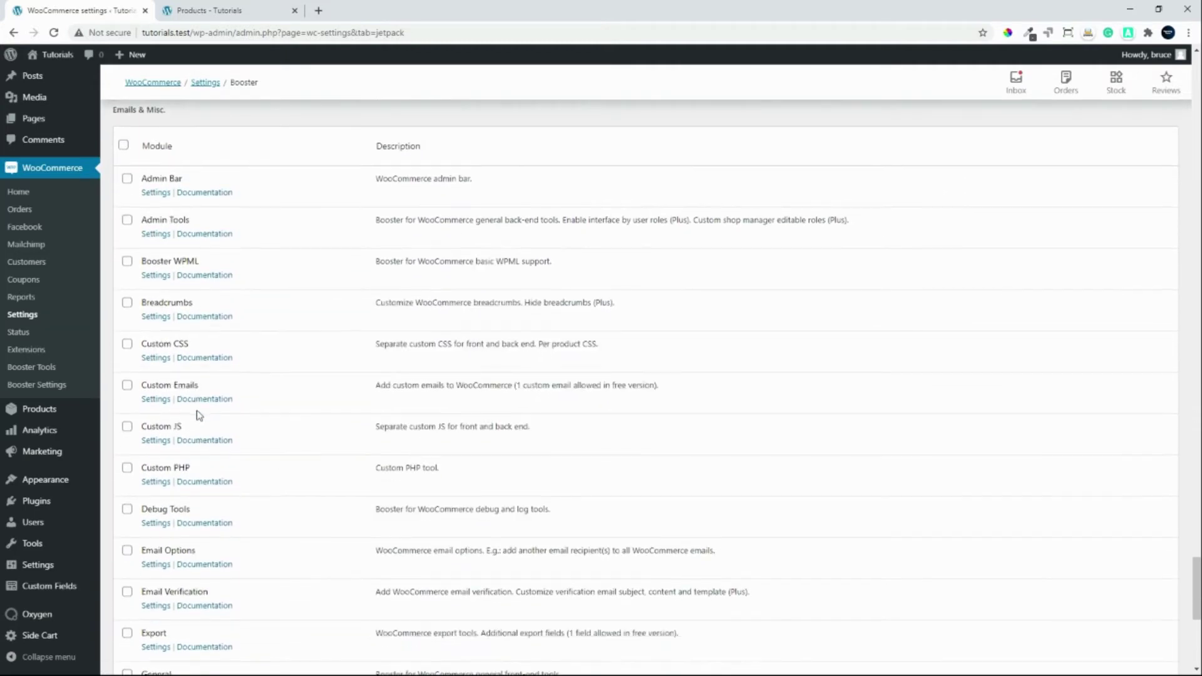
pyautogui.scroll(-1, 199, 415)
pyautogui.scroll(2, 199, 416)
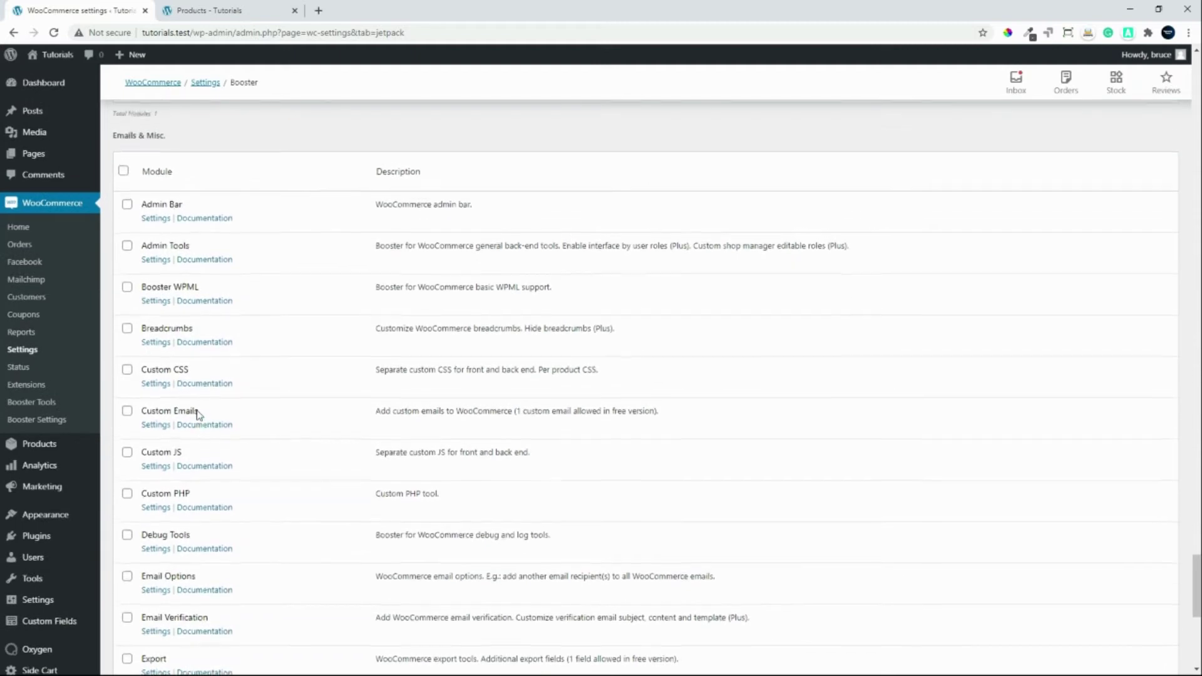
pyautogui.scroll(-1, 193, 389)
pyautogui.scroll(-1, 192, 389)
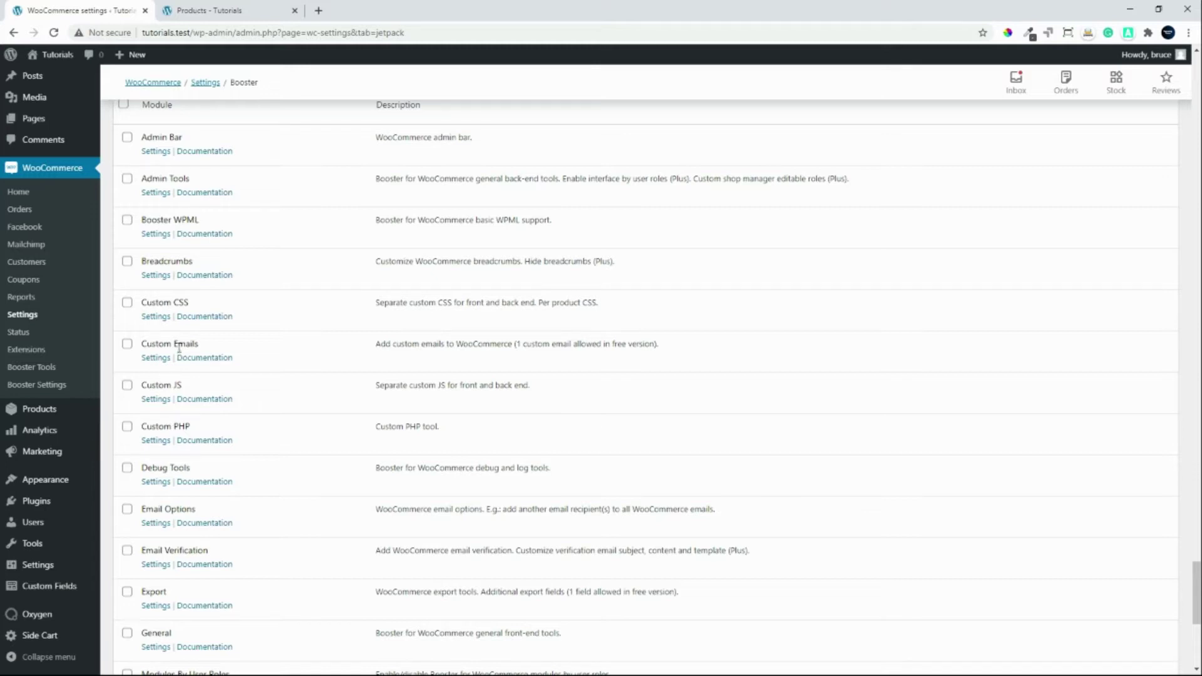
pyautogui.scroll(-2, 186, 346)
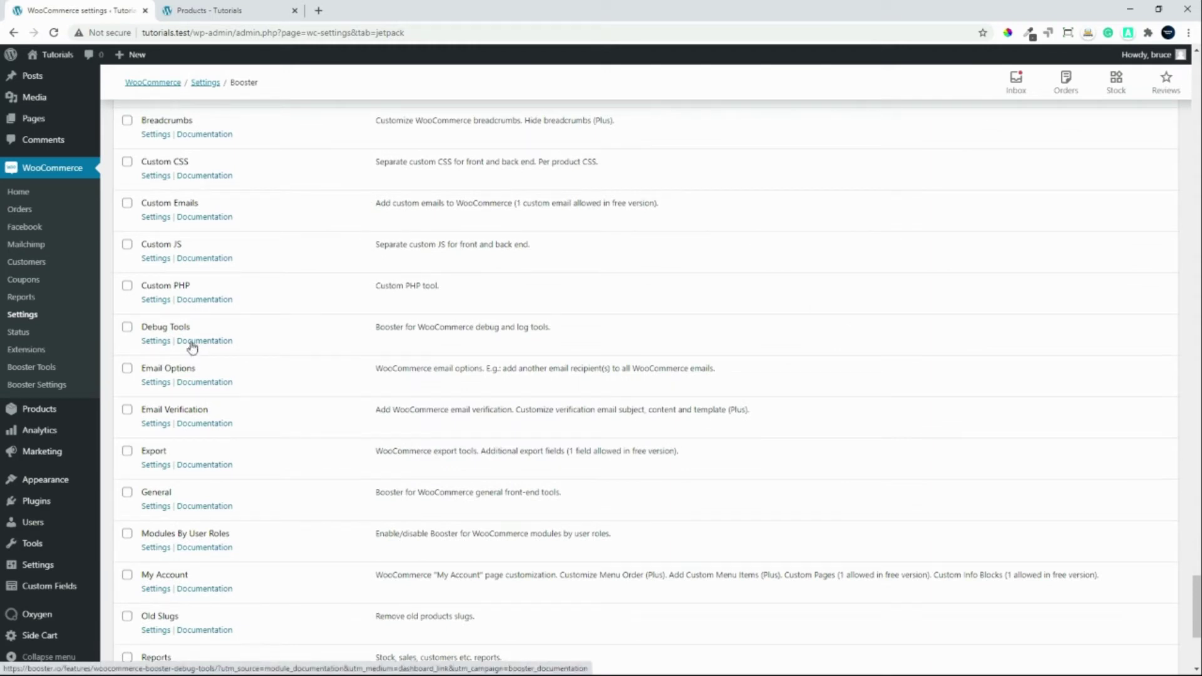
pyautogui.scroll(-1, 195, 343)
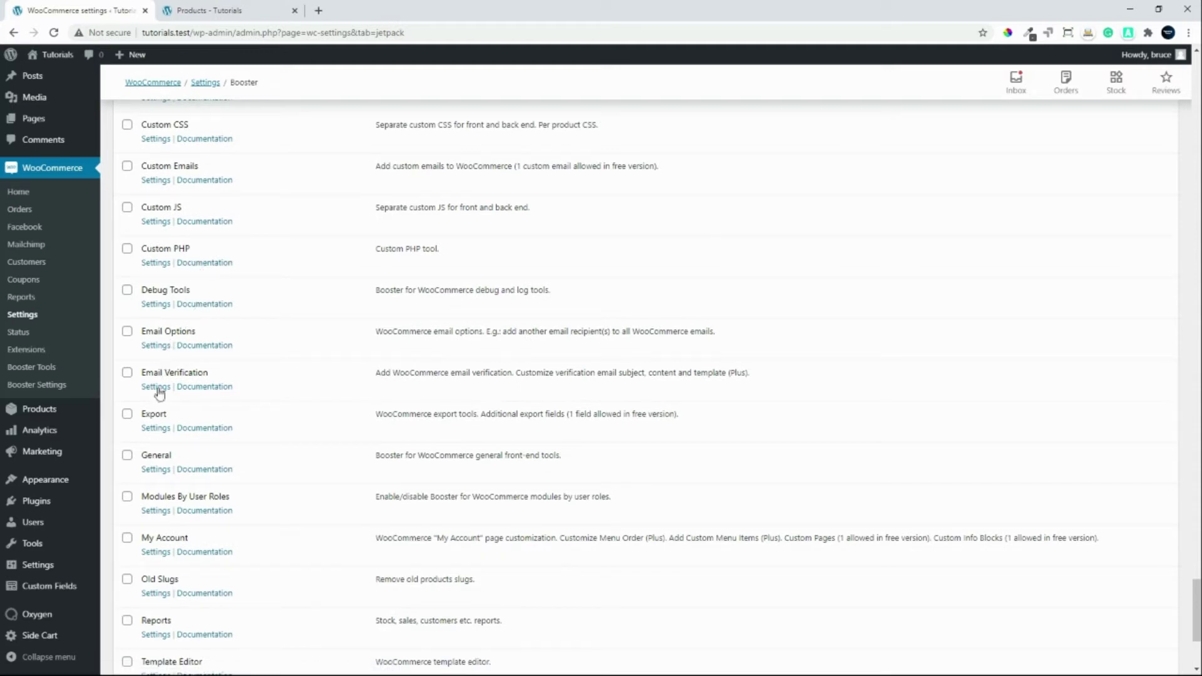
pyautogui.scroll(-3, 159, 420)
pyautogui.scroll(-2, 168, 399)
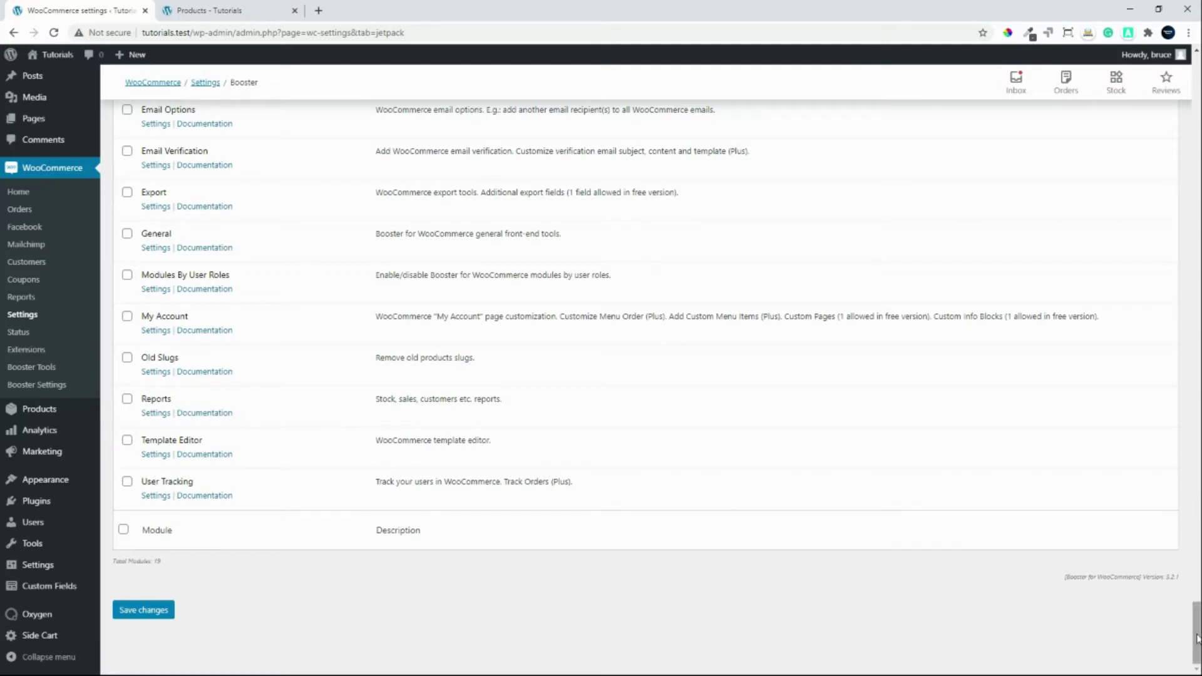
# Step: Open the settings of the Add to Cart Button Labels module under Button & Price Labels and enable the module
pyautogui.moveTo(1197, 606); pyautogui.dragTo(1181, 136)
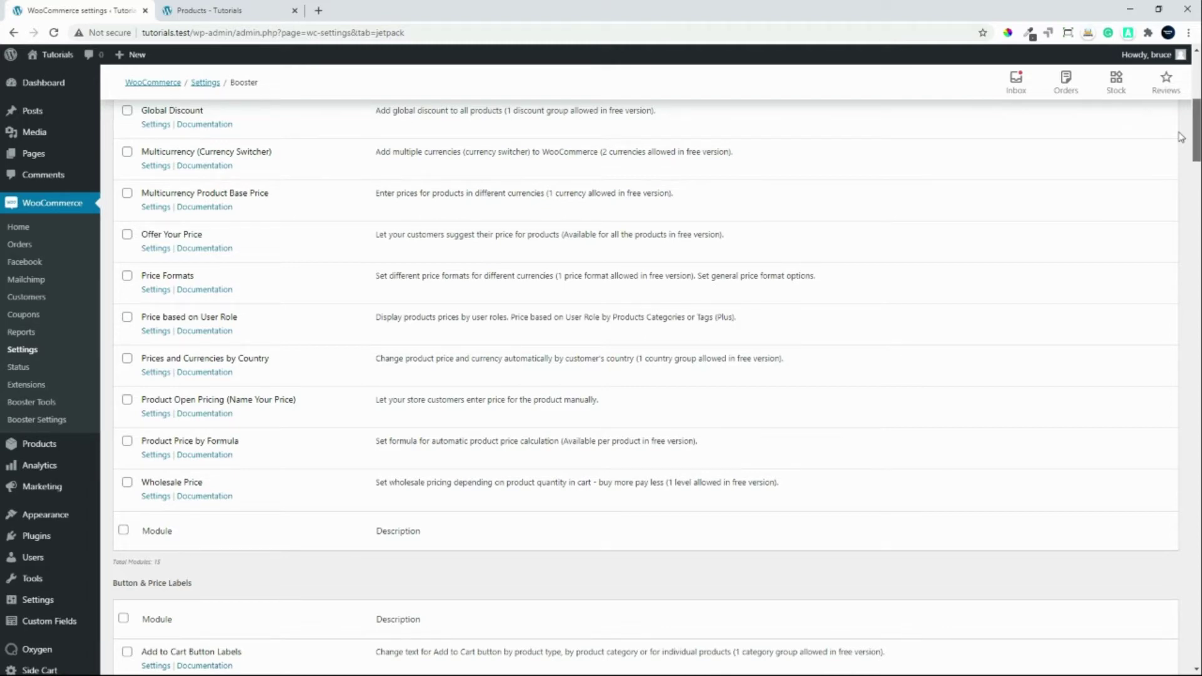
pyautogui.moveTo(1181, 143); pyautogui.dragTo(1180, 174)
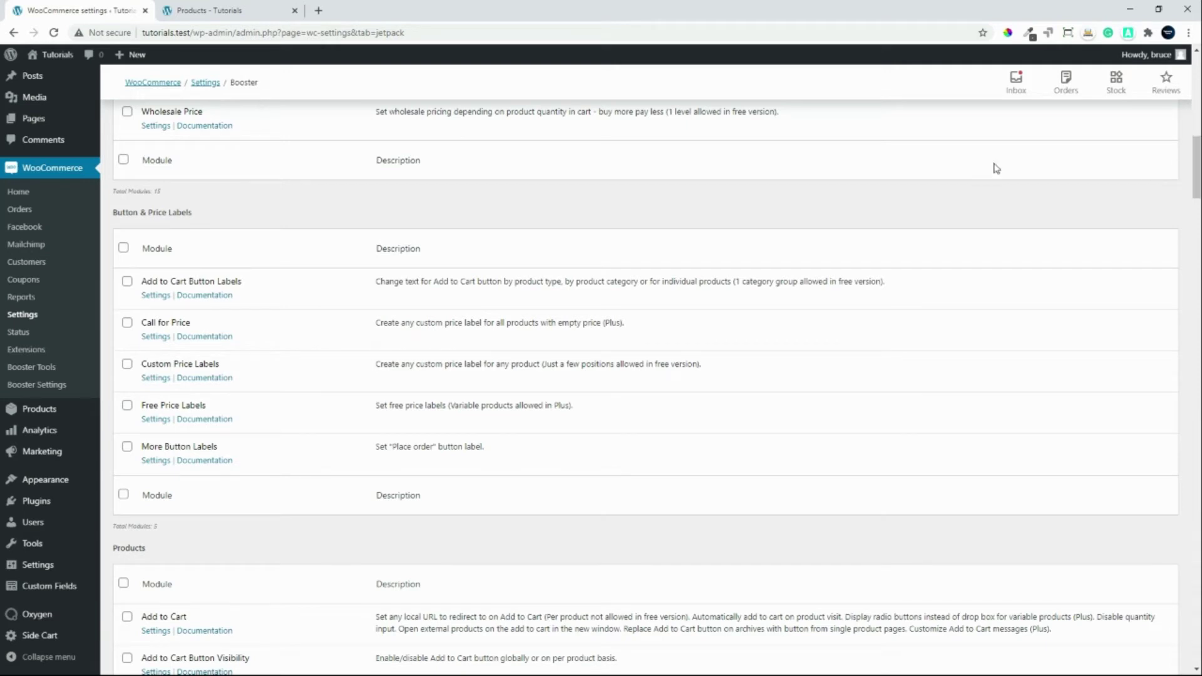
pyautogui.click(155, 296)
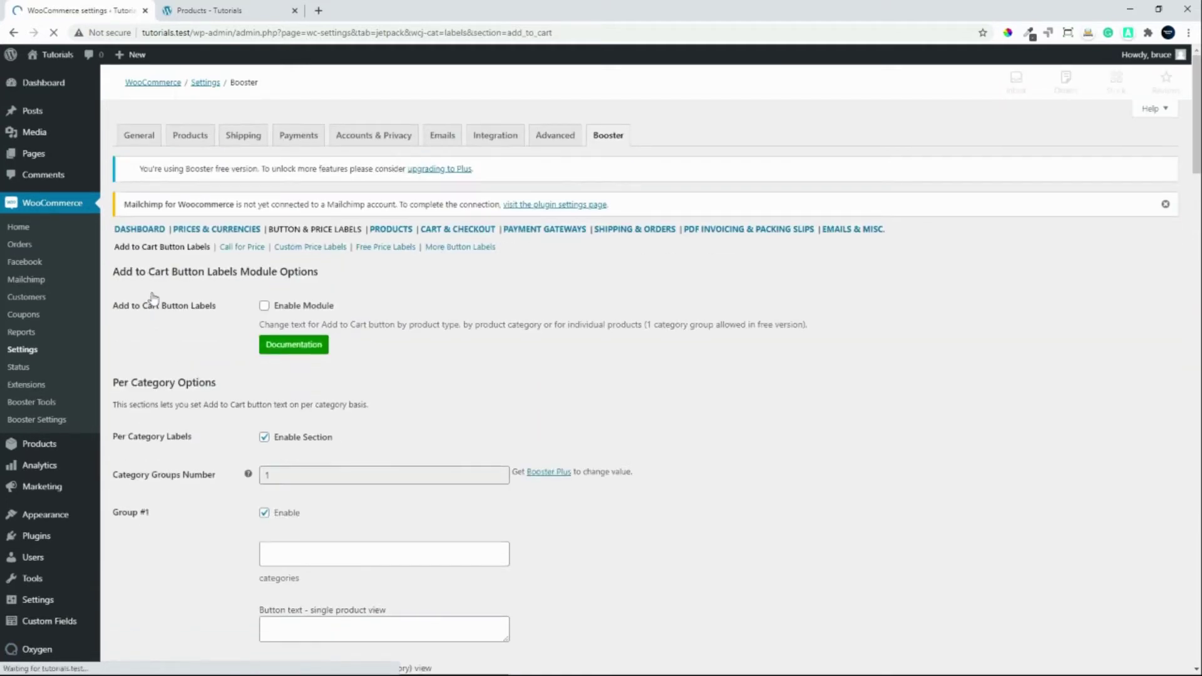
pyautogui.scroll(-1, 261, 356)
pyautogui.click(264, 248)
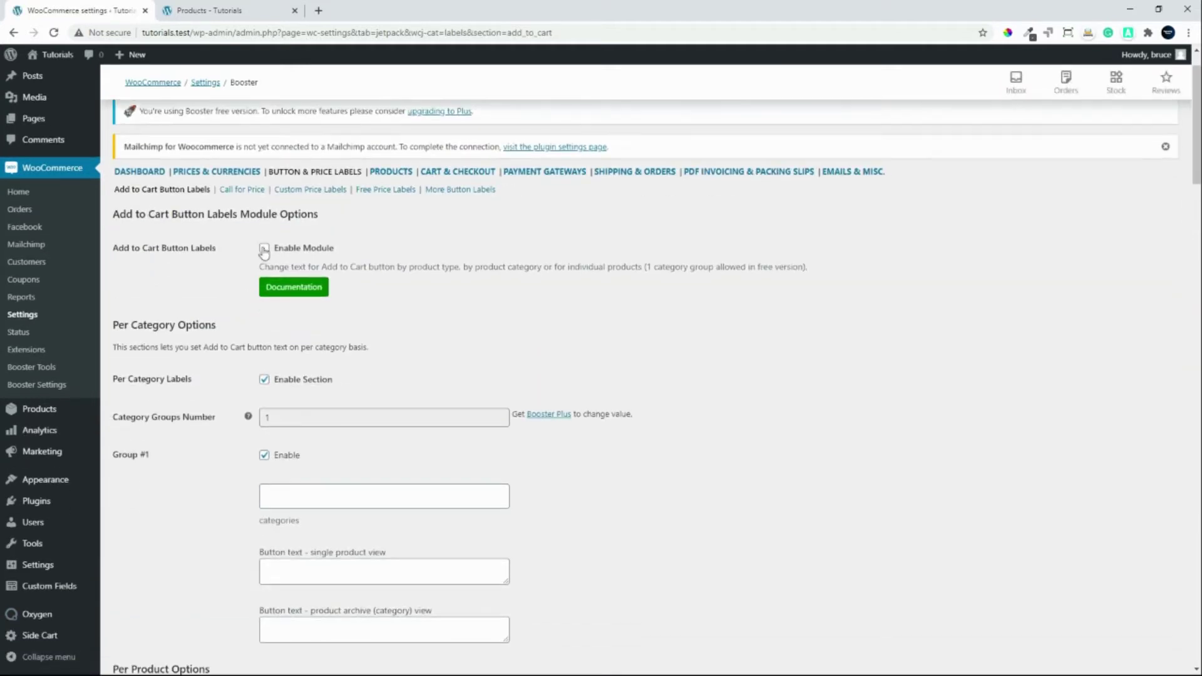
# Step: Examine the module's Per Category Options, including the Category Groups Number and the Group #1 fields
pyautogui.scroll(-2, 374, 341)
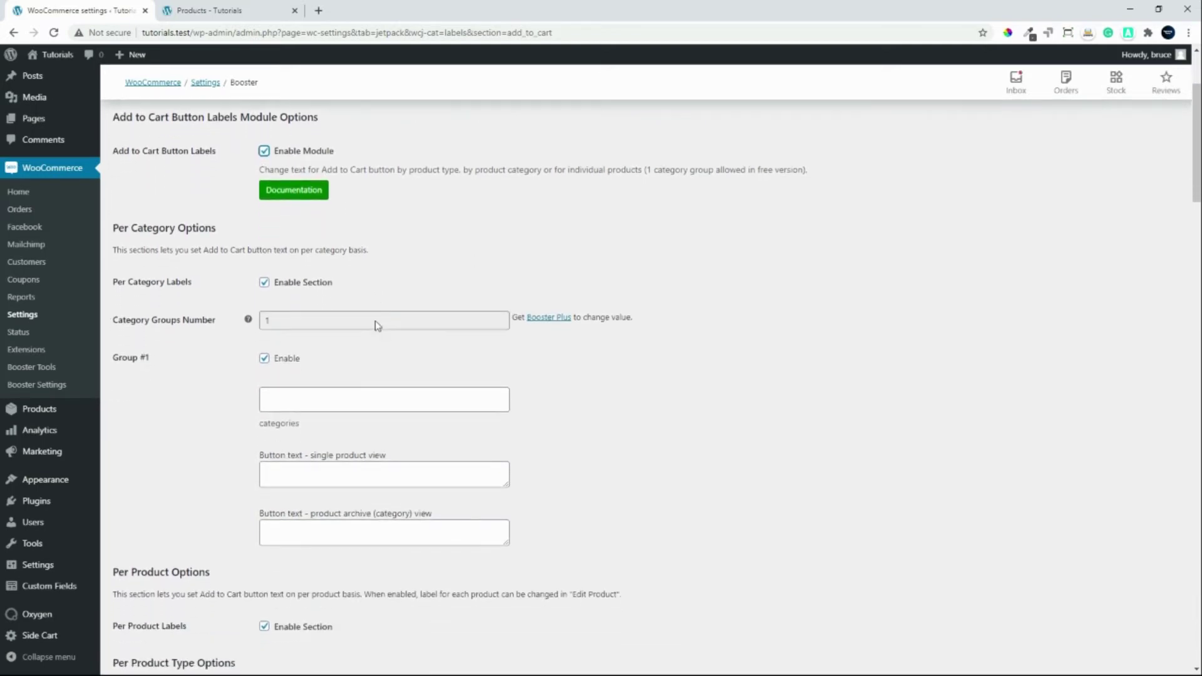
pyautogui.click(296, 298)
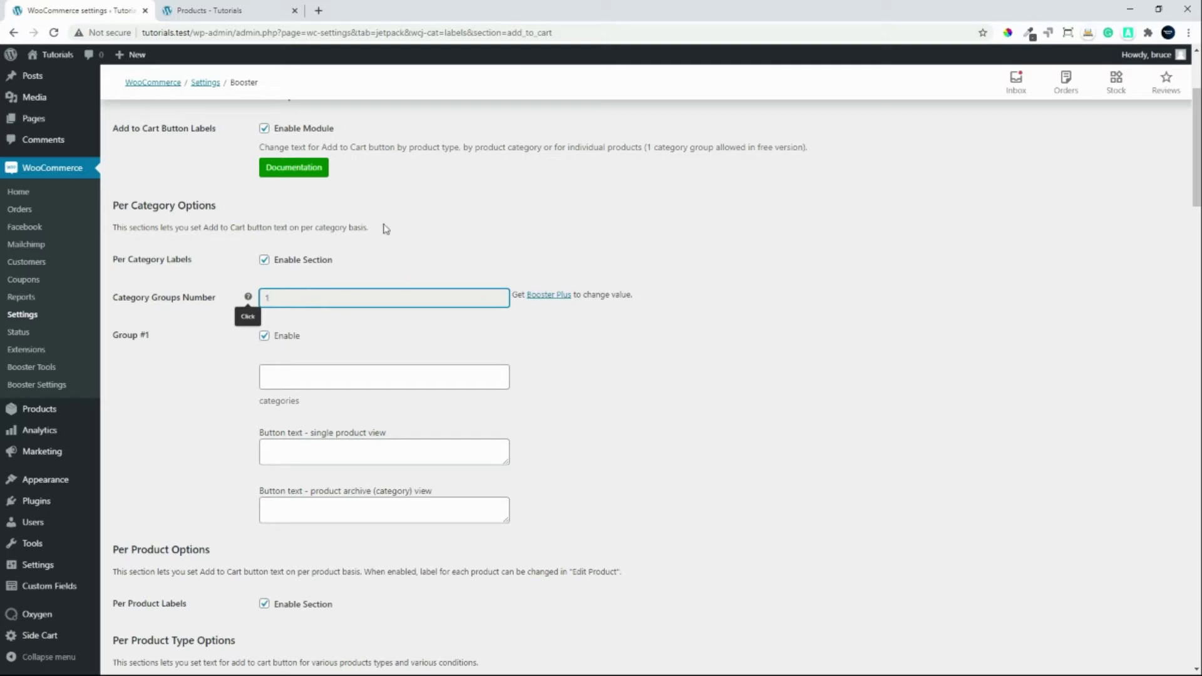
pyautogui.scroll(1, 269, 192)
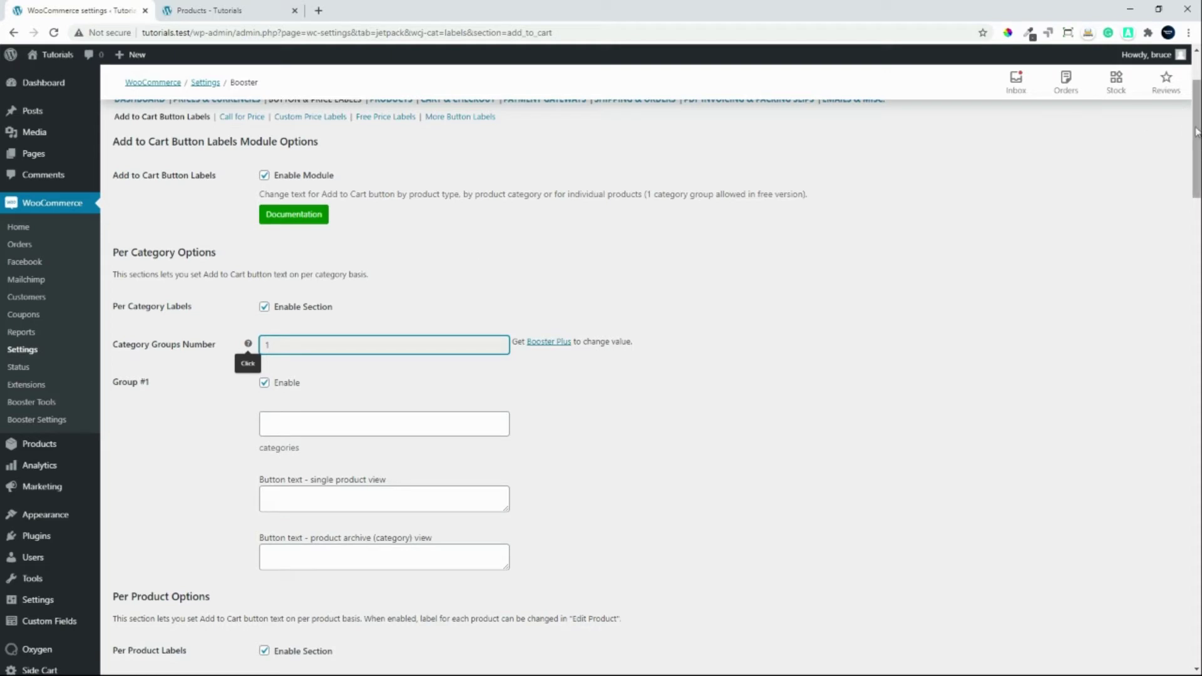
pyautogui.moveTo(1199, 130)
pyautogui.mouseDown()
pyautogui.moveTo(1194, 282)
pyautogui.moveTo(1157, 435)
pyautogui.moveTo(1159, 651)
pyautogui.moveTo(1190, 113)
pyautogui.moveTo(1188, 144)
pyautogui.mouseUp()
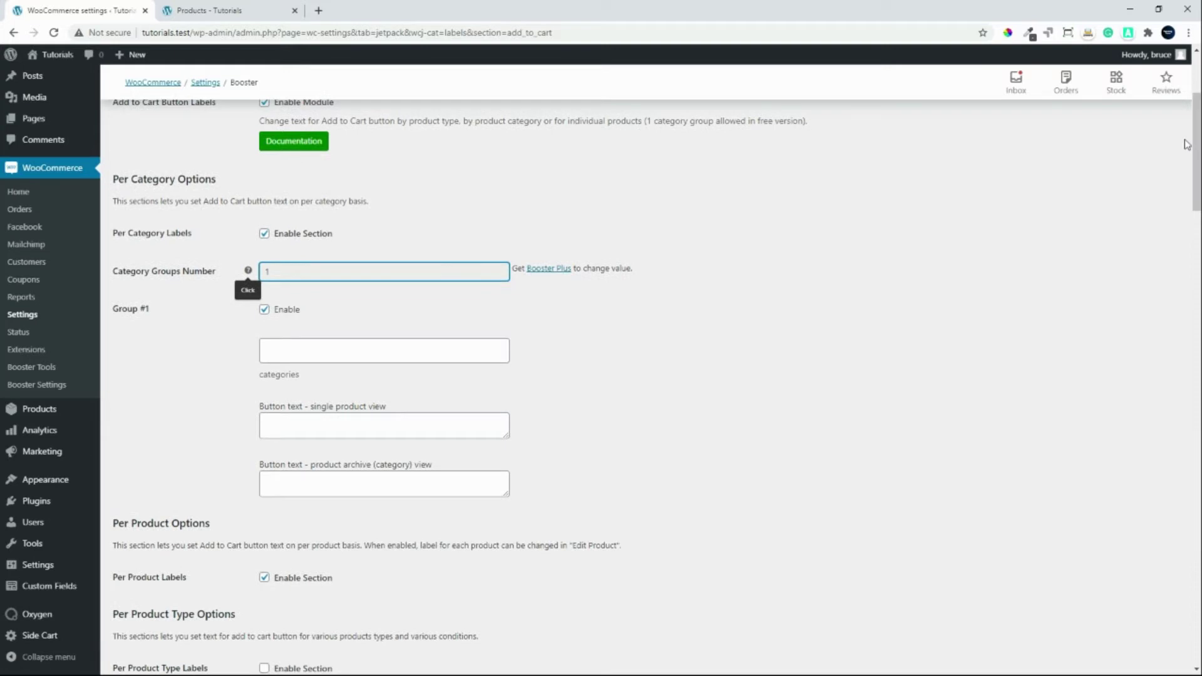
pyautogui.scroll(1, 459, 134)
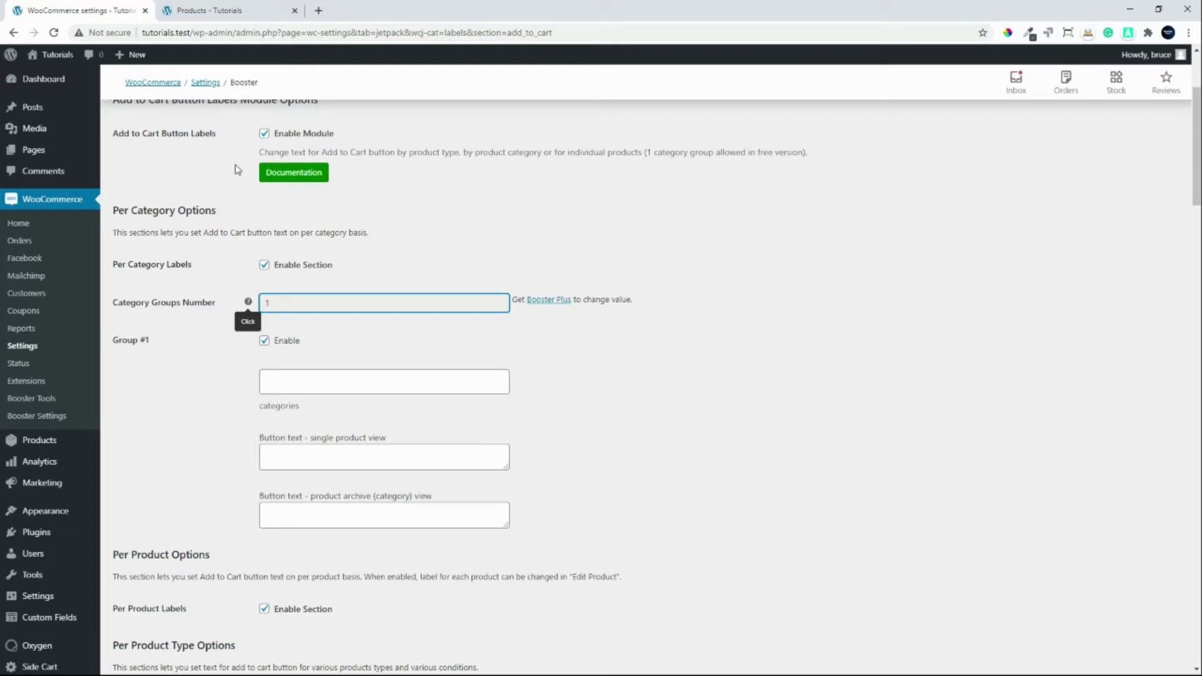
# Step: Open the documentation for the Add to Cart Button Labels module and look over its description
pyautogui.click(290, 180)
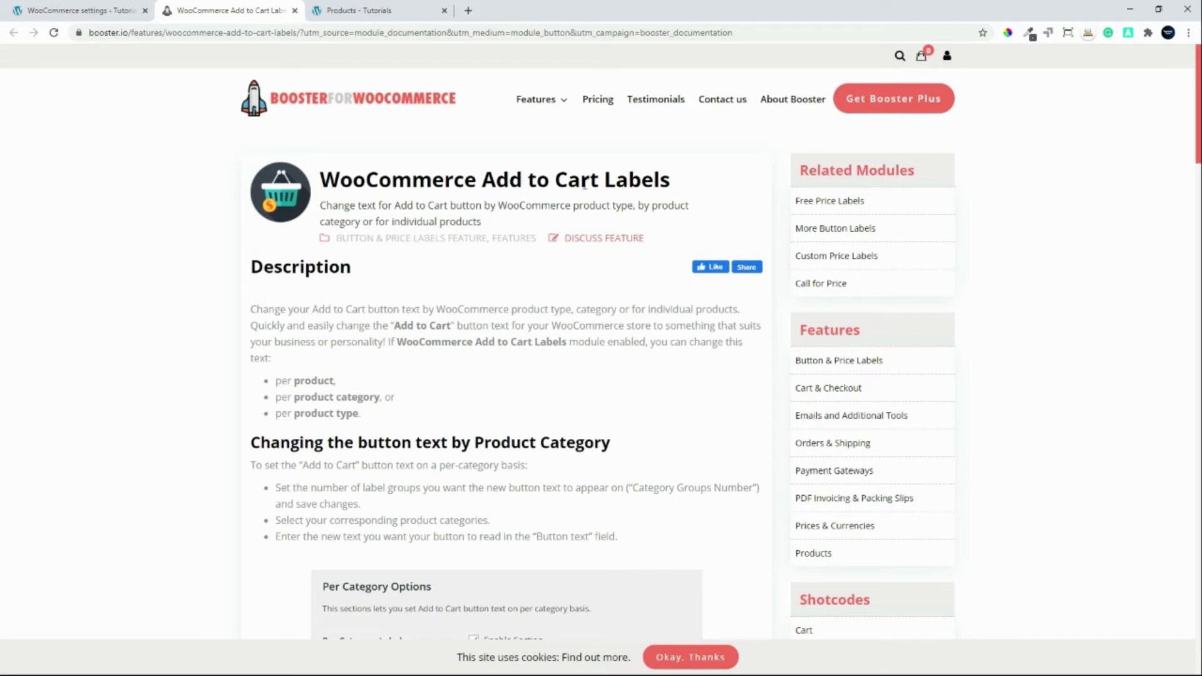
pyautogui.hotkey('ctrl', 'a')
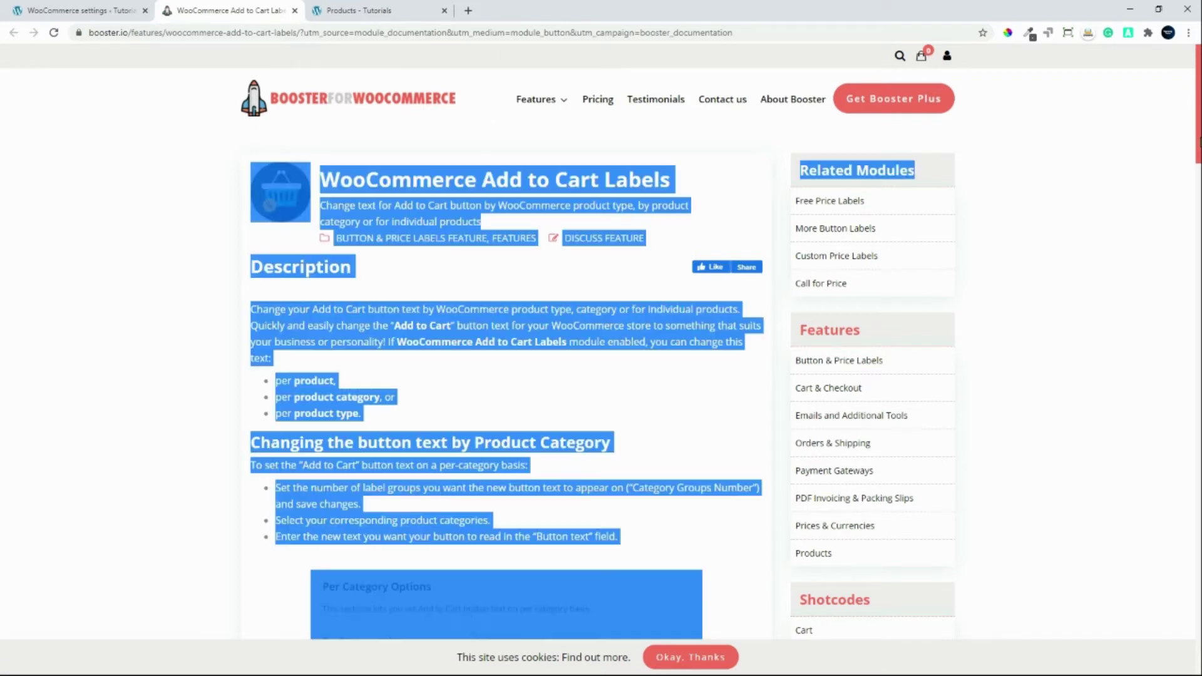
pyautogui.click(1108, 165)
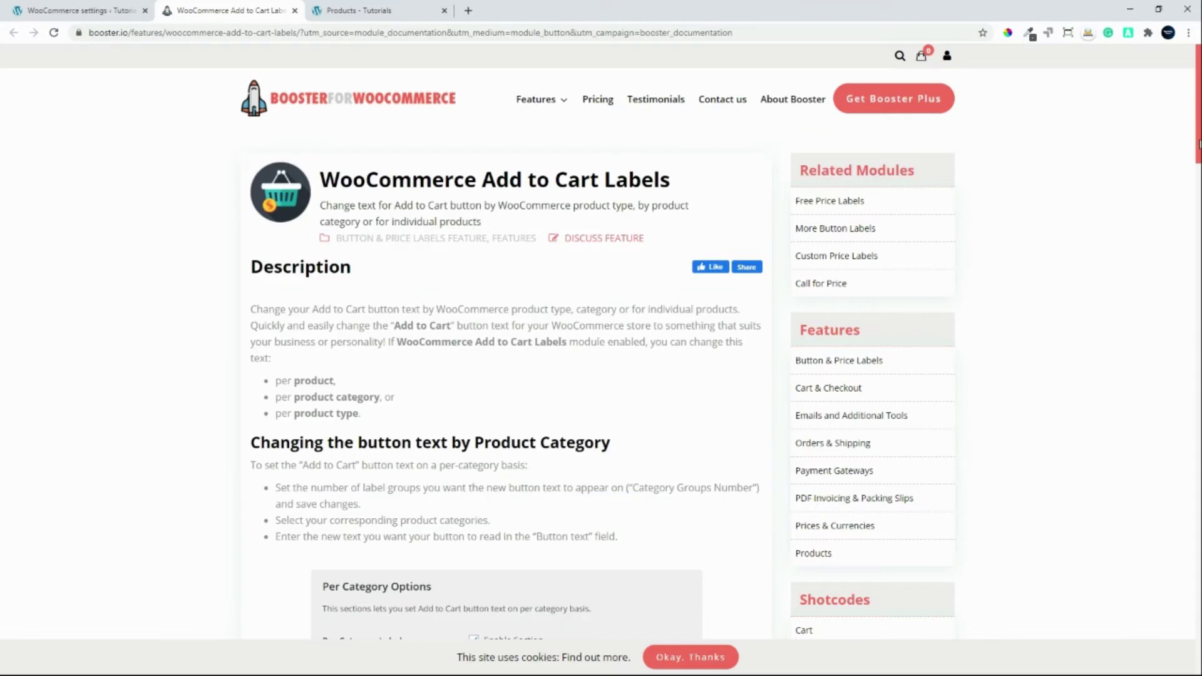
pyautogui.hotkey('ctrl', 'a')
pyautogui.click(1188, 121)
pyautogui.moveTo(1199, 123); pyautogui.dragTo(1180, 99)
# Step: Return to the module's settings and enable the Per Product Type Labels section
pyautogui.click(68, 8)
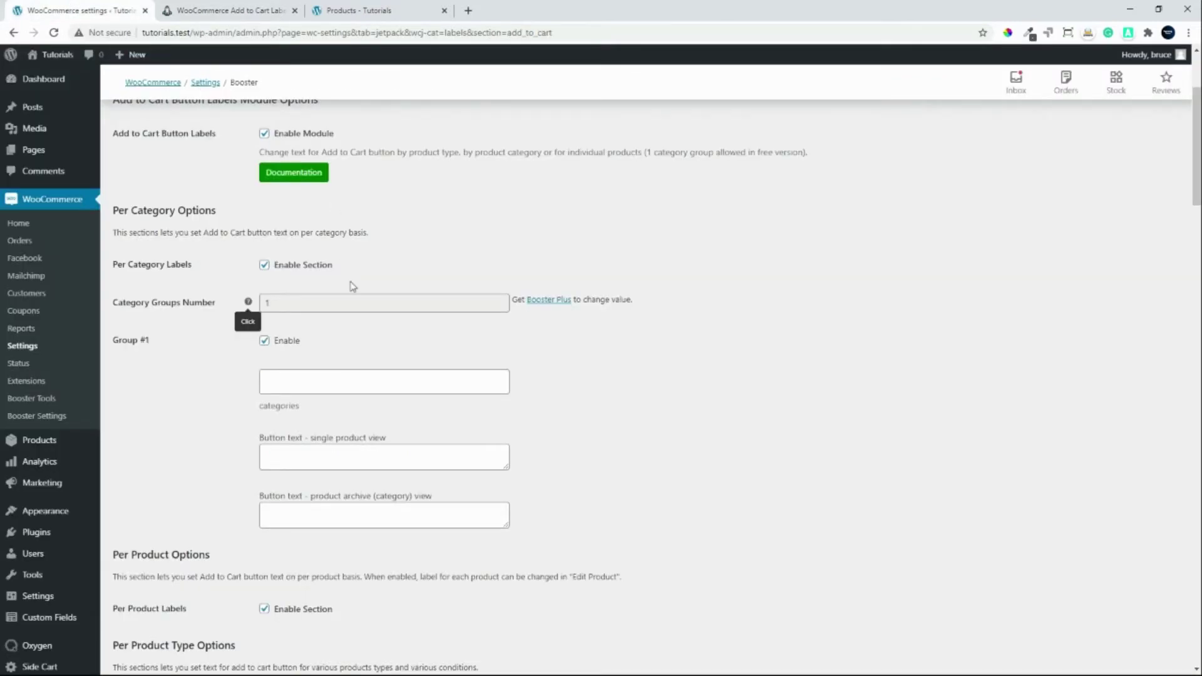
pyautogui.scroll(-1, 350, 285)
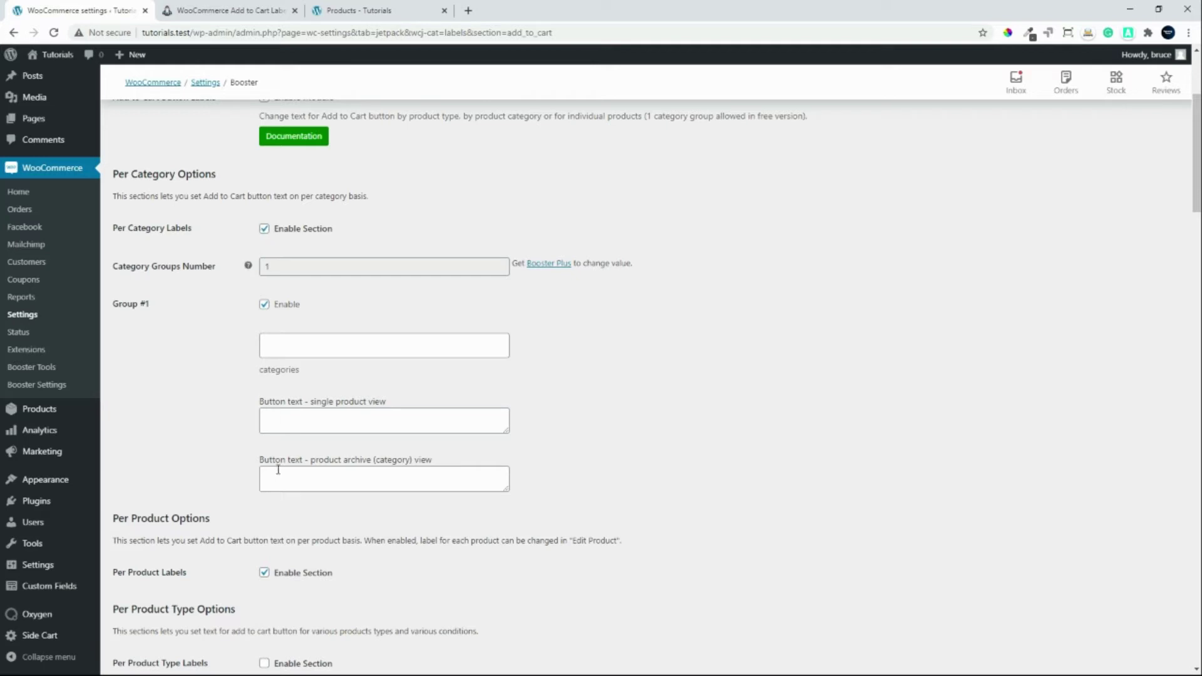
pyautogui.scroll(-3, 288, 464)
pyautogui.scroll(-3, 290, 439)
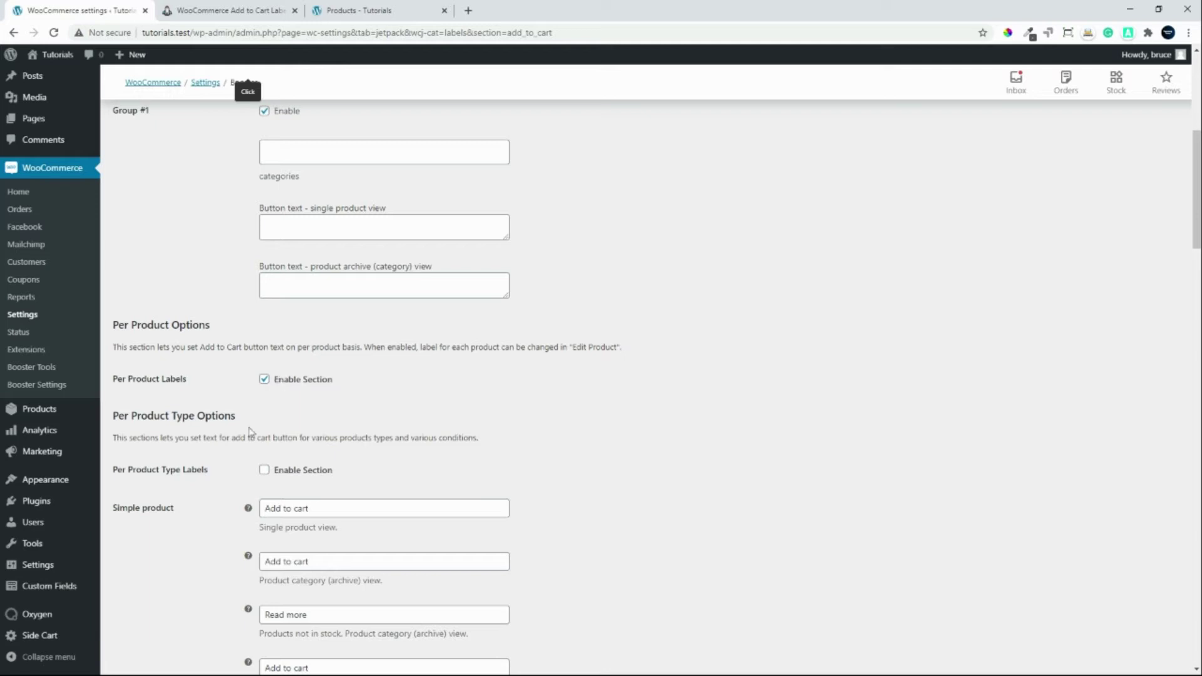
pyautogui.click(264, 469)
# Step: Look over the Simple product button label fields, and return to the Per Category Options
pyautogui.scroll(-3, 379, 468)
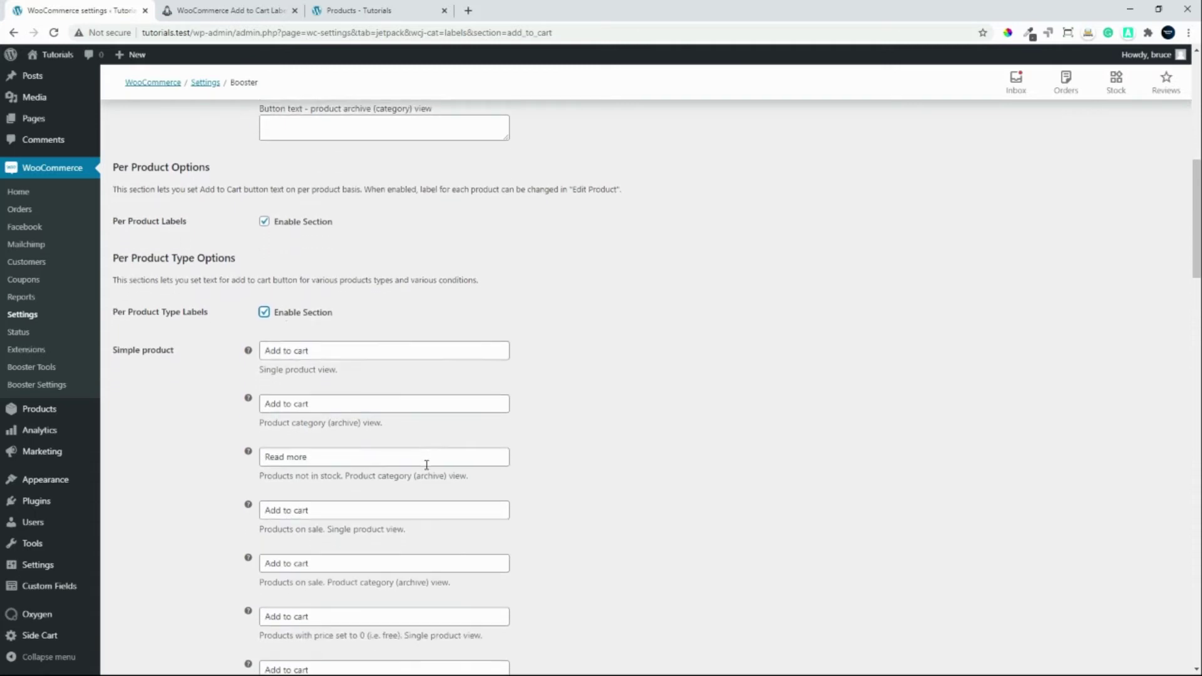
pyautogui.scroll(-2, 427, 466)
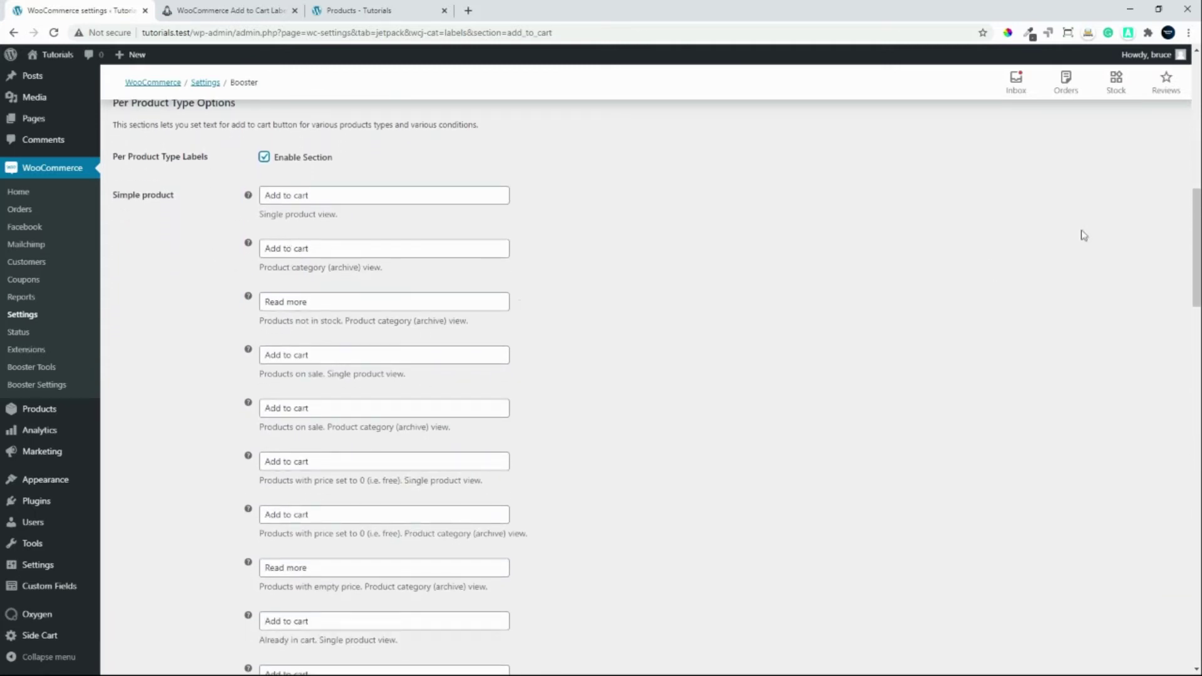
pyautogui.moveTo(1195, 207); pyautogui.dragTo(1114, 113)
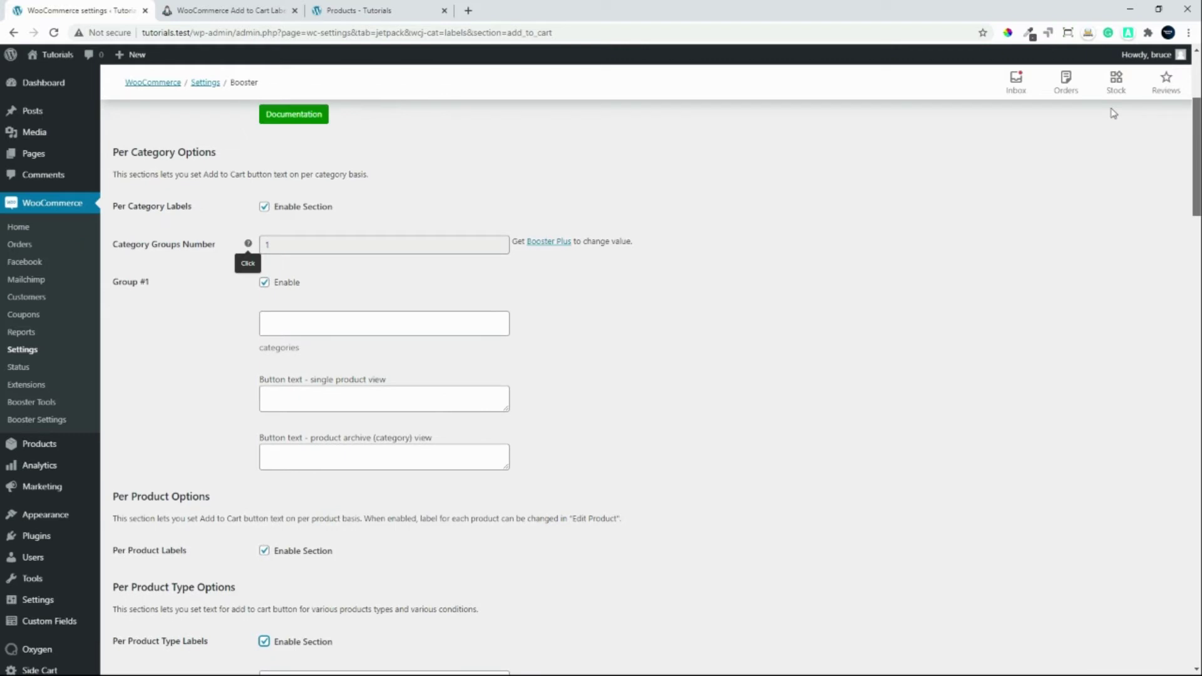
pyautogui.moveTo(1114, 113)
pyautogui.mouseDown()
pyautogui.moveTo(1116, 74)
pyautogui.moveTo(1115, 106)
pyautogui.mouseUp()
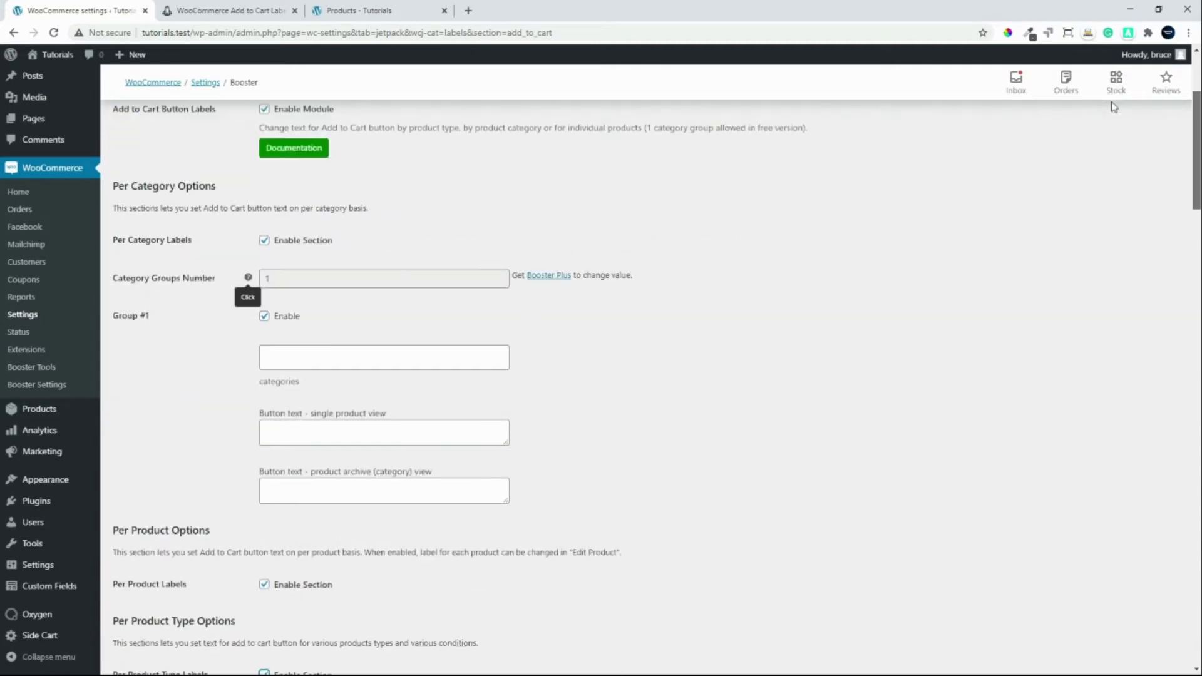
# Step: Set the Simple product labels to "Add to cart Single" for single view and "Add to cart Archive" for category view, and save the settings
pyautogui.scroll(-8, 1103, 251)
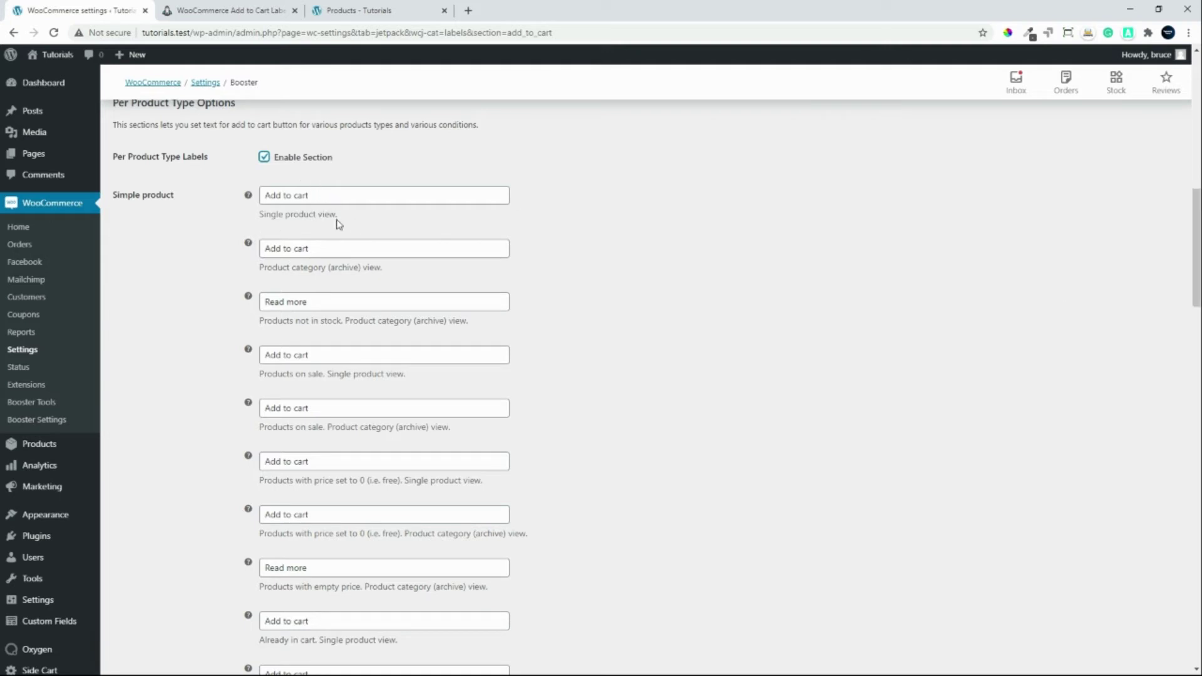
pyautogui.click(328, 194)
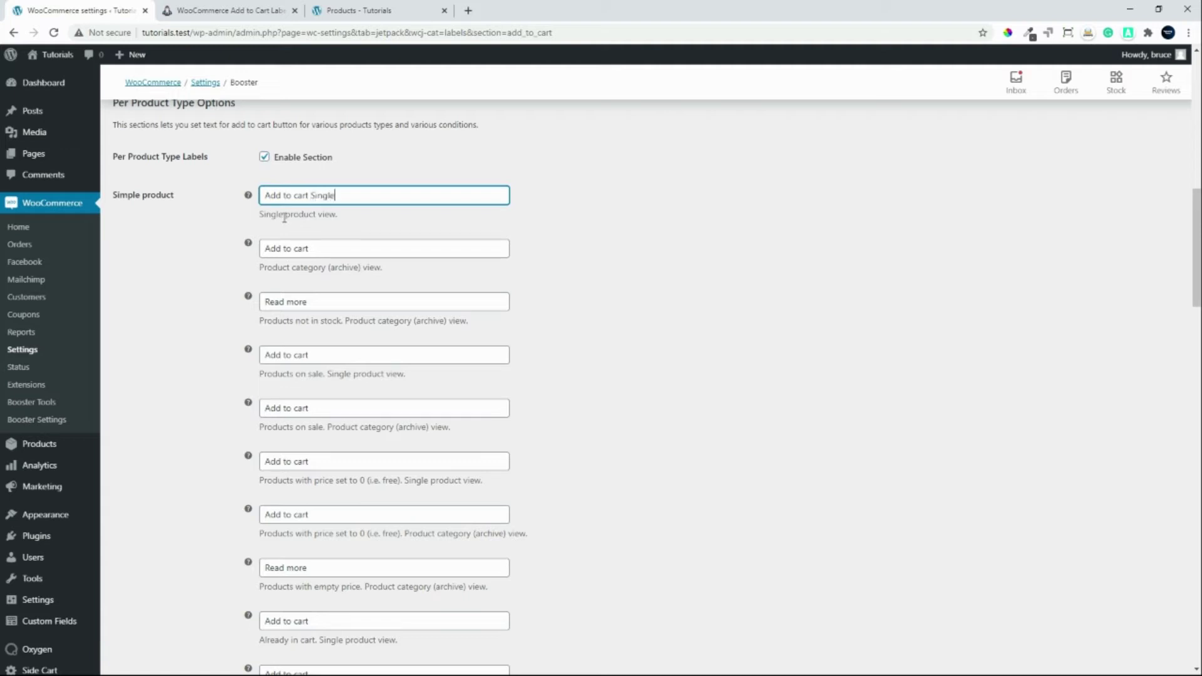
pyautogui.click(331, 255)
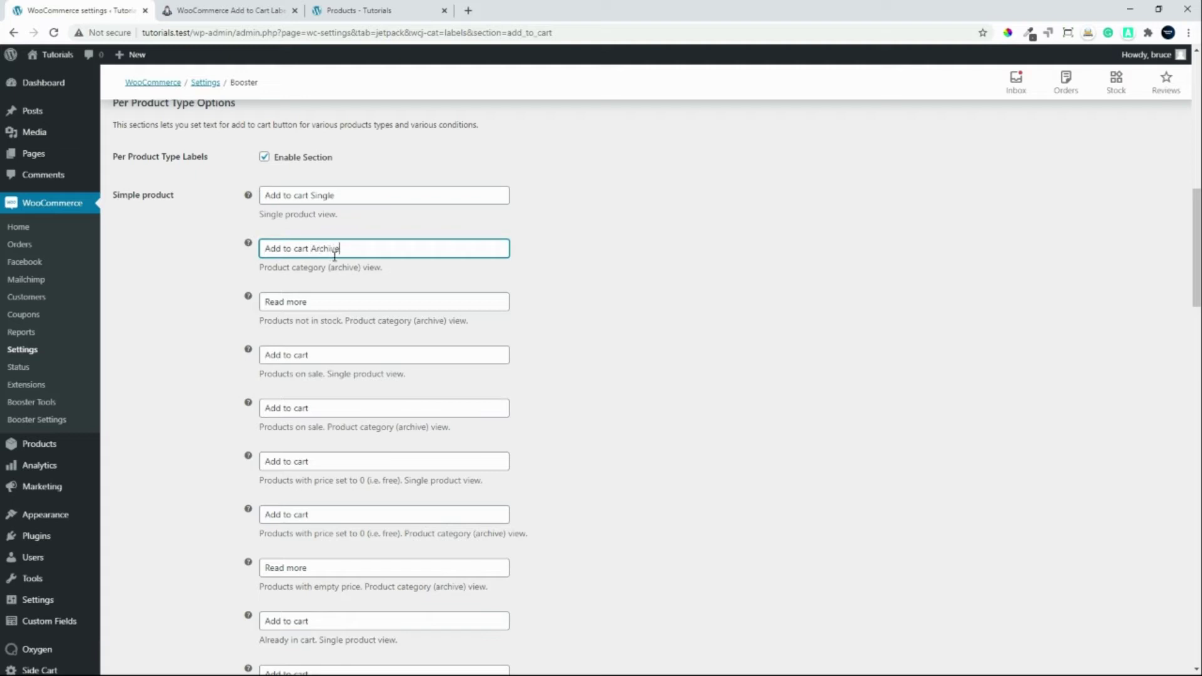
pyautogui.press('Return')
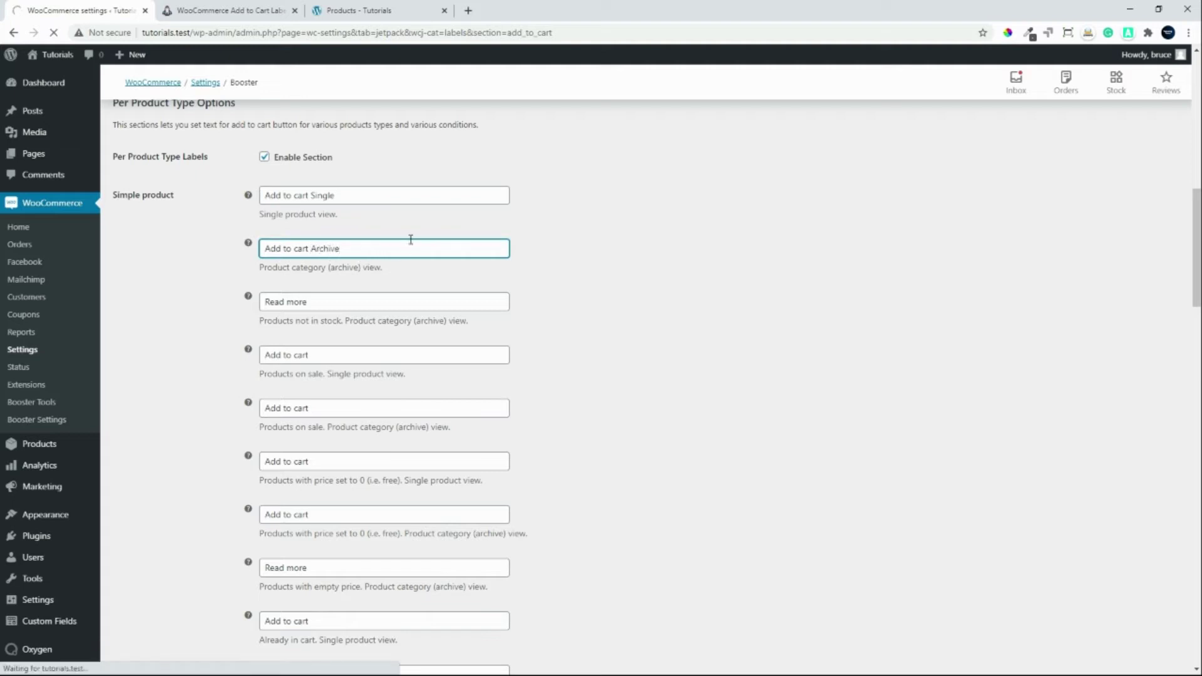
# Step: Reload the store's Shop page and check the button labels across the product listing
pyautogui.click(339, 18)
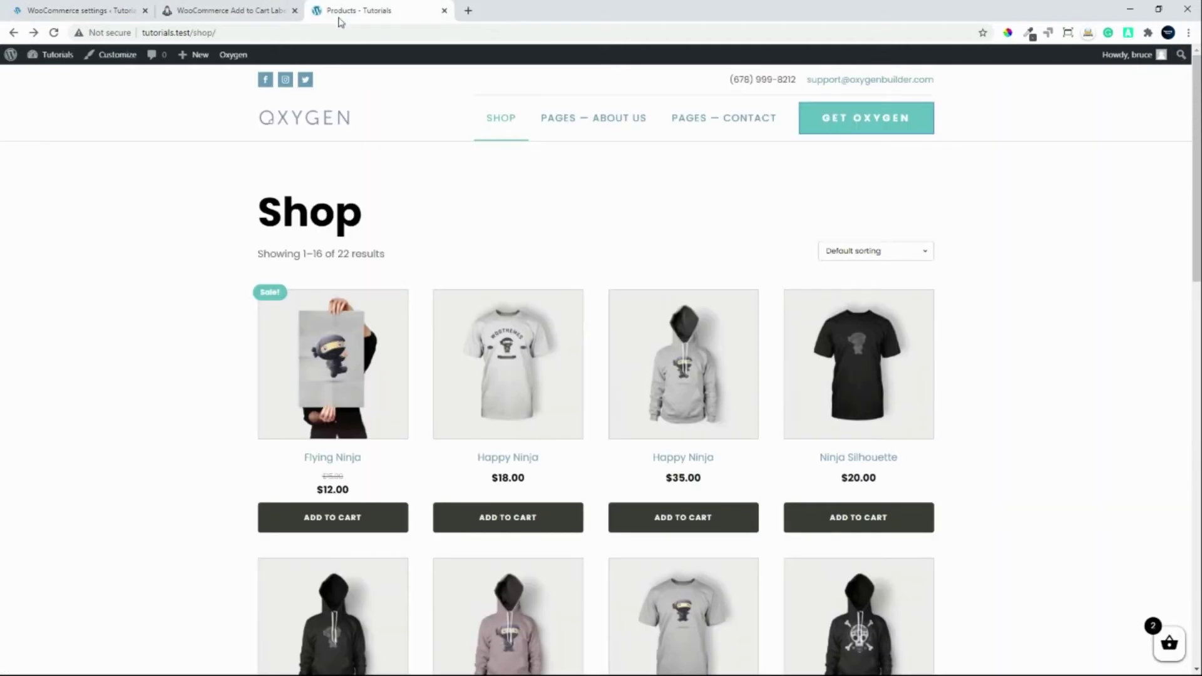
pyautogui.click(55, 34)
pyautogui.click(55, 33)
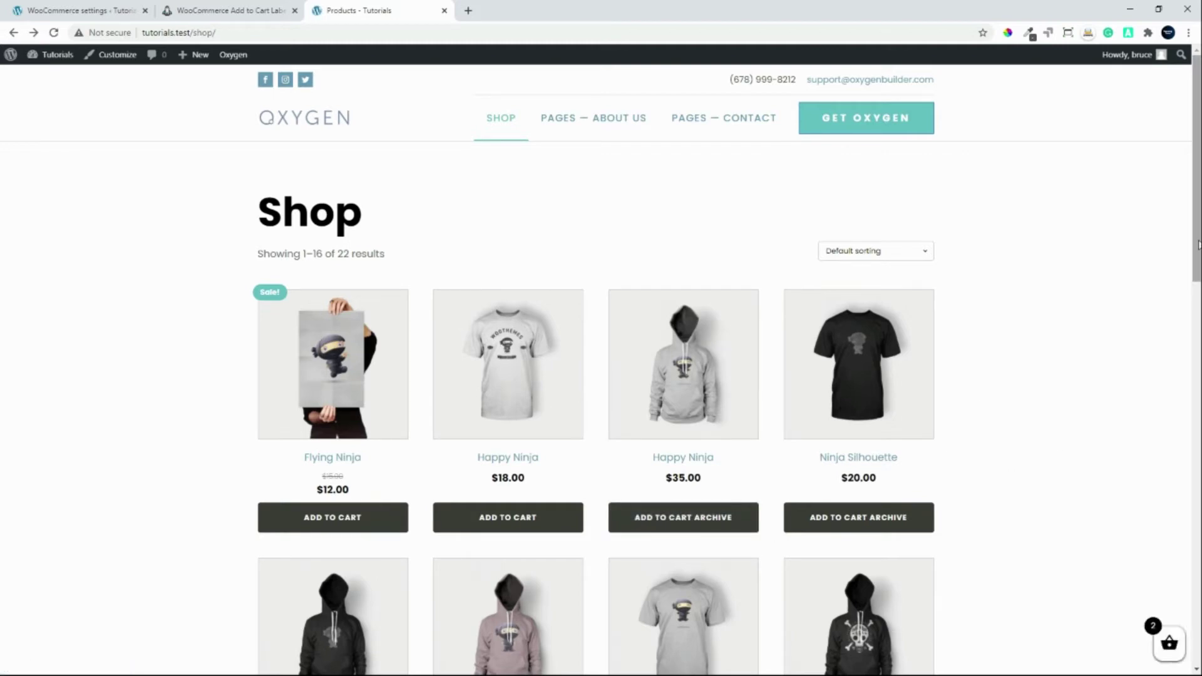
pyautogui.scroll(-5, 1173, 383)
pyautogui.scroll(-5, 1174, 382)
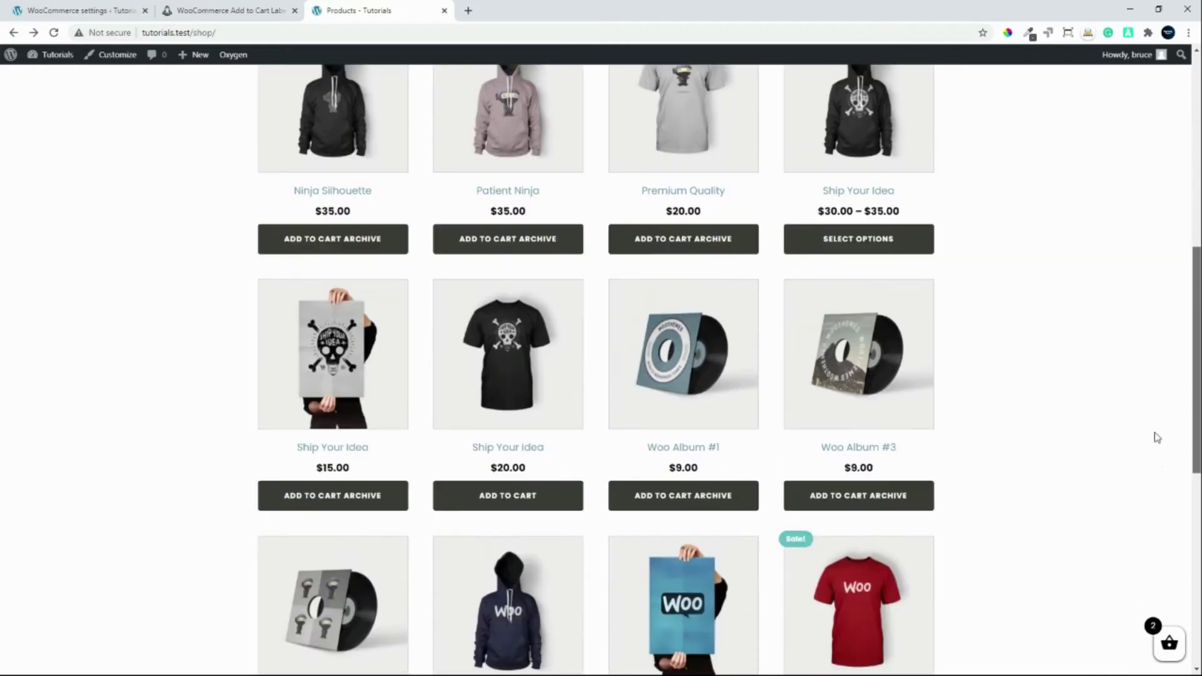
pyautogui.scroll(-2, 1150, 492)
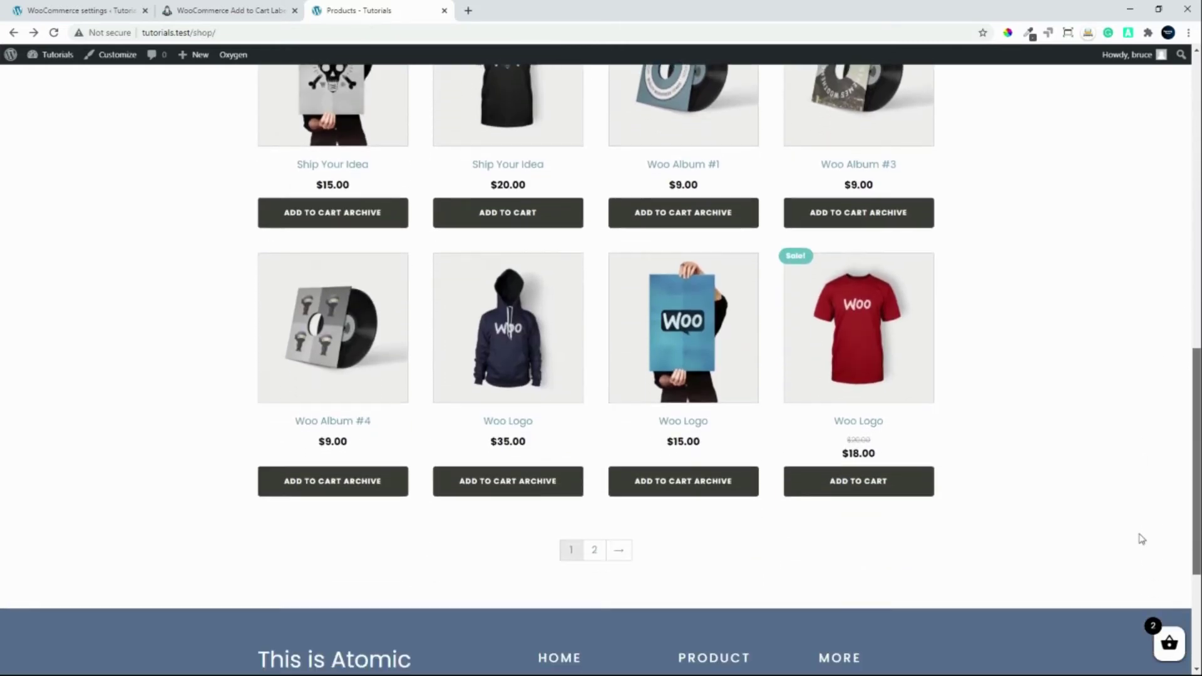
pyautogui.scroll(13, 1143, 541)
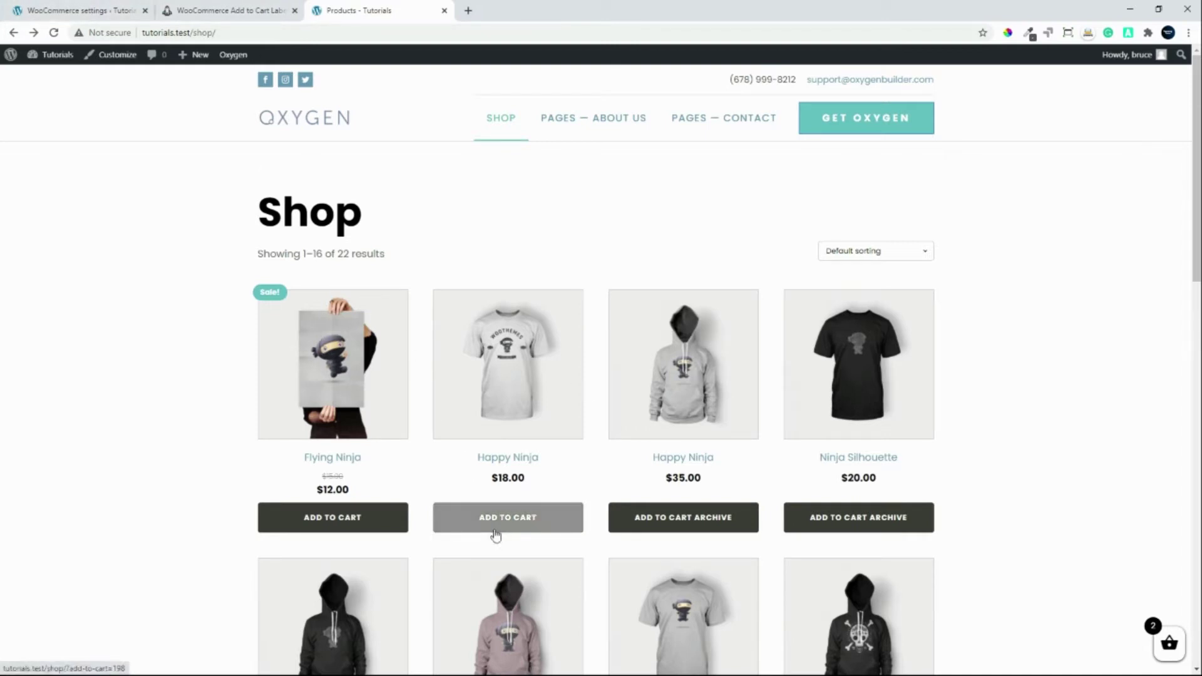
# Step: Open the $18.00 Happy Ninja T-shirt for editing and collapse its Oxygen section to reach the Booster: Custom Add to Cart fields
pyautogui.click(488, 371)
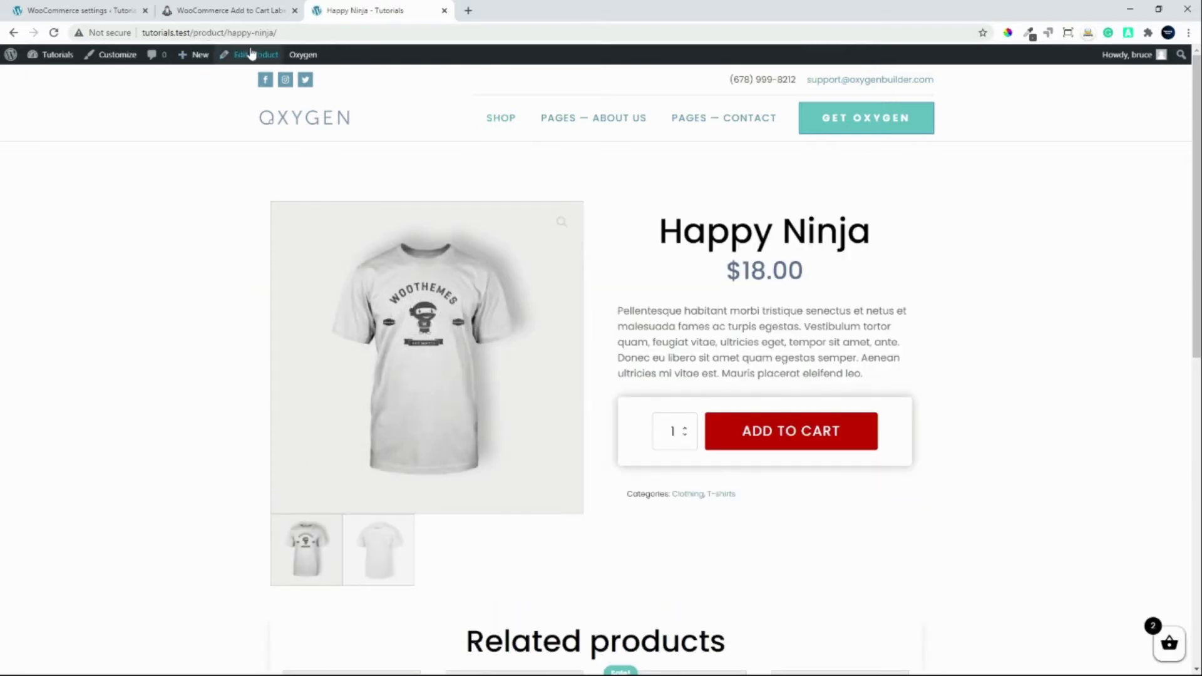
pyautogui.click(253, 56)
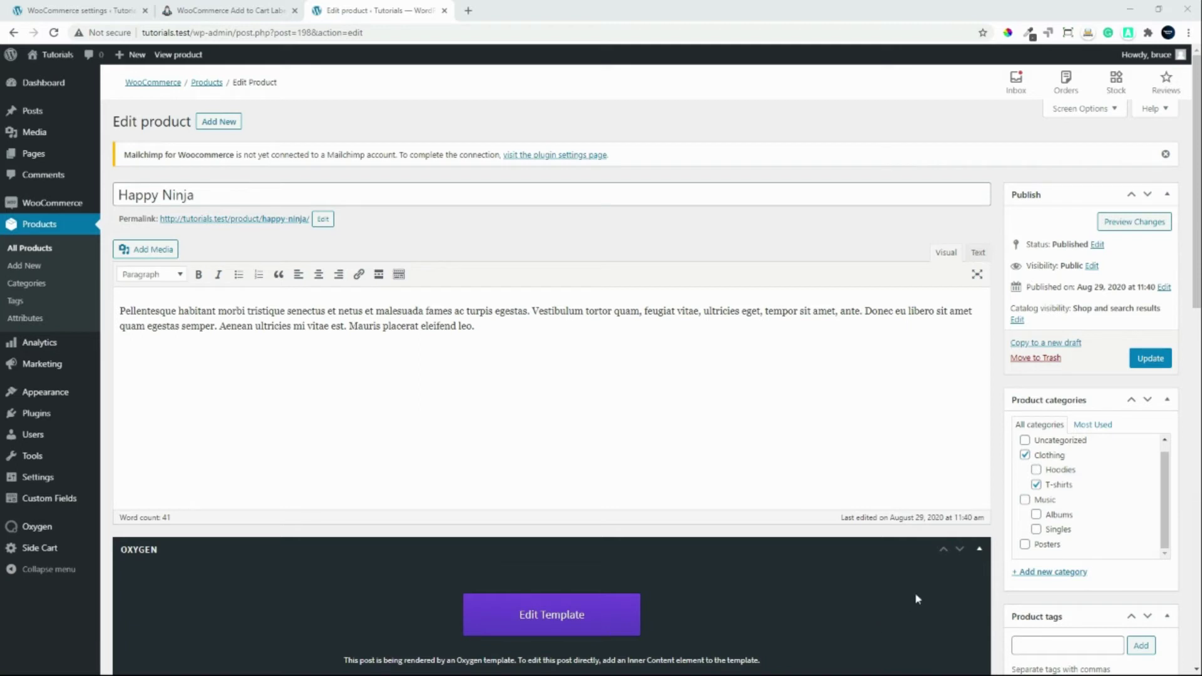
pyautogui.click(982, 547)
pyautogui.scroll(-2, 534, 507)
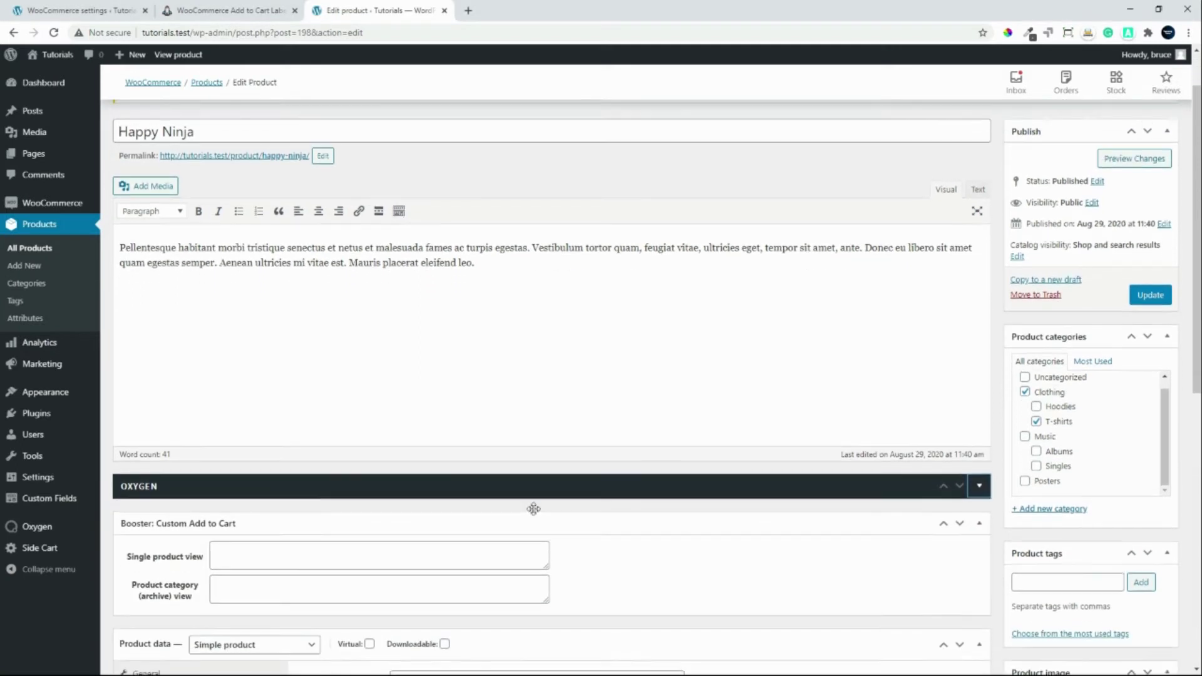
pyautogui.scroll(-1, 210, 537)
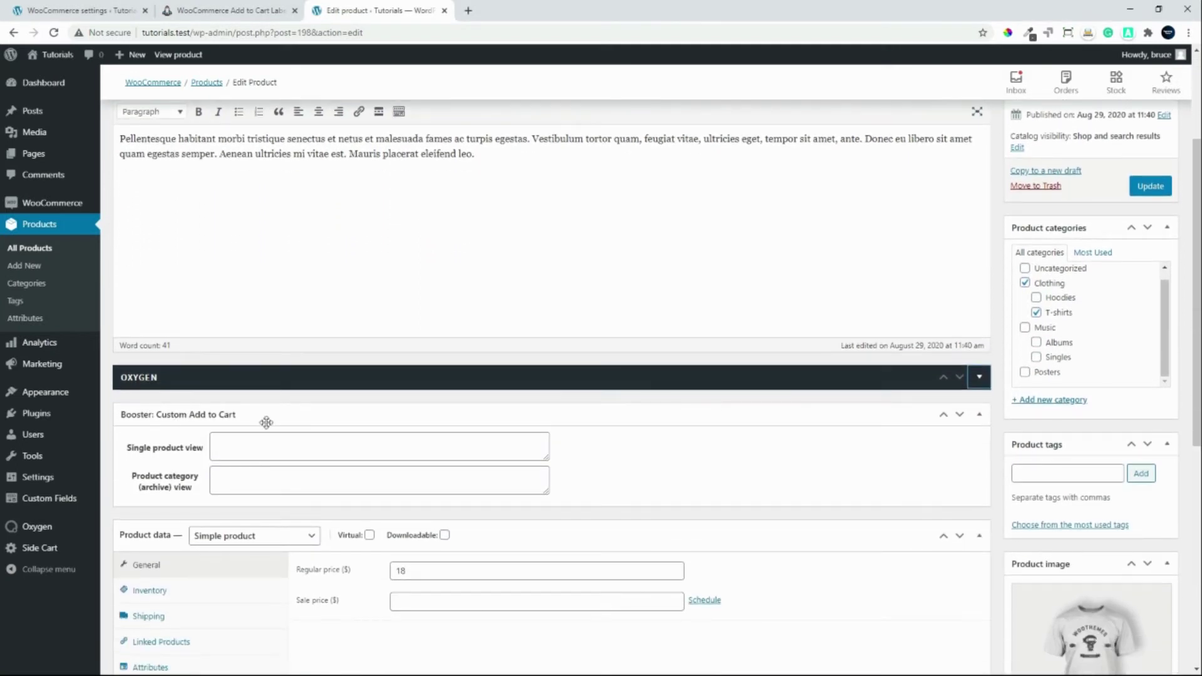
# Step: Set the product's custom Add to Cart labels to "Single Yes" for single view and "Archive Yes" for category view, and update the product
pyautogui.click(237, 451)
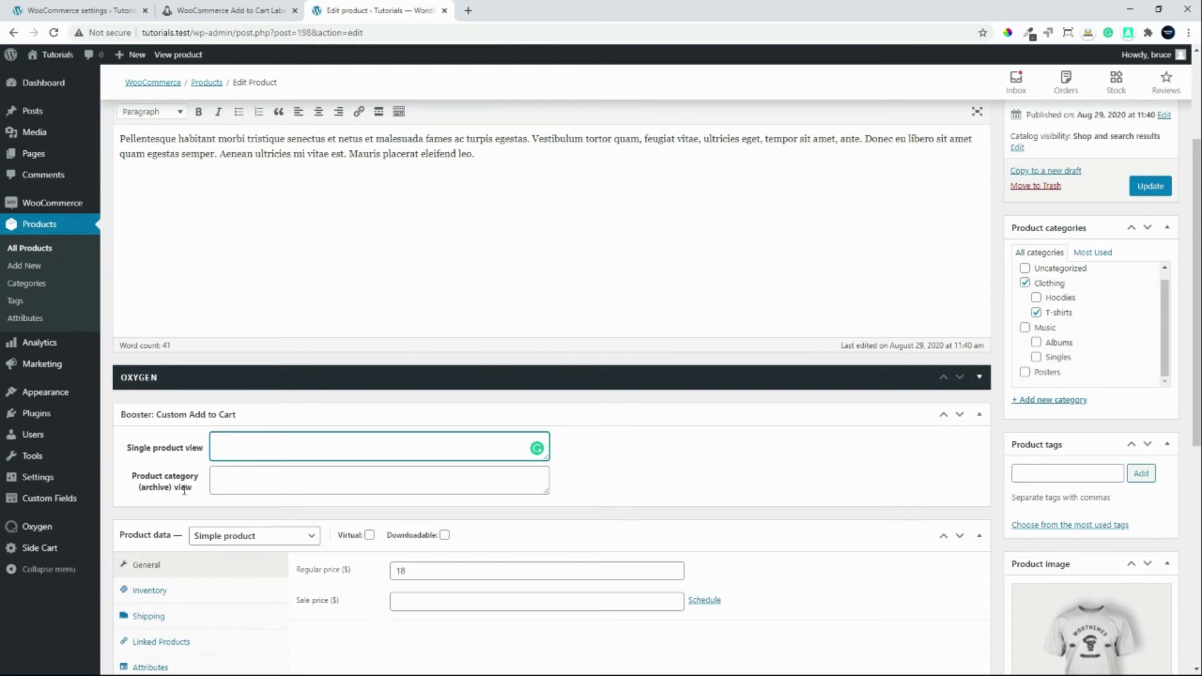
pyautogui.click(274, 482)
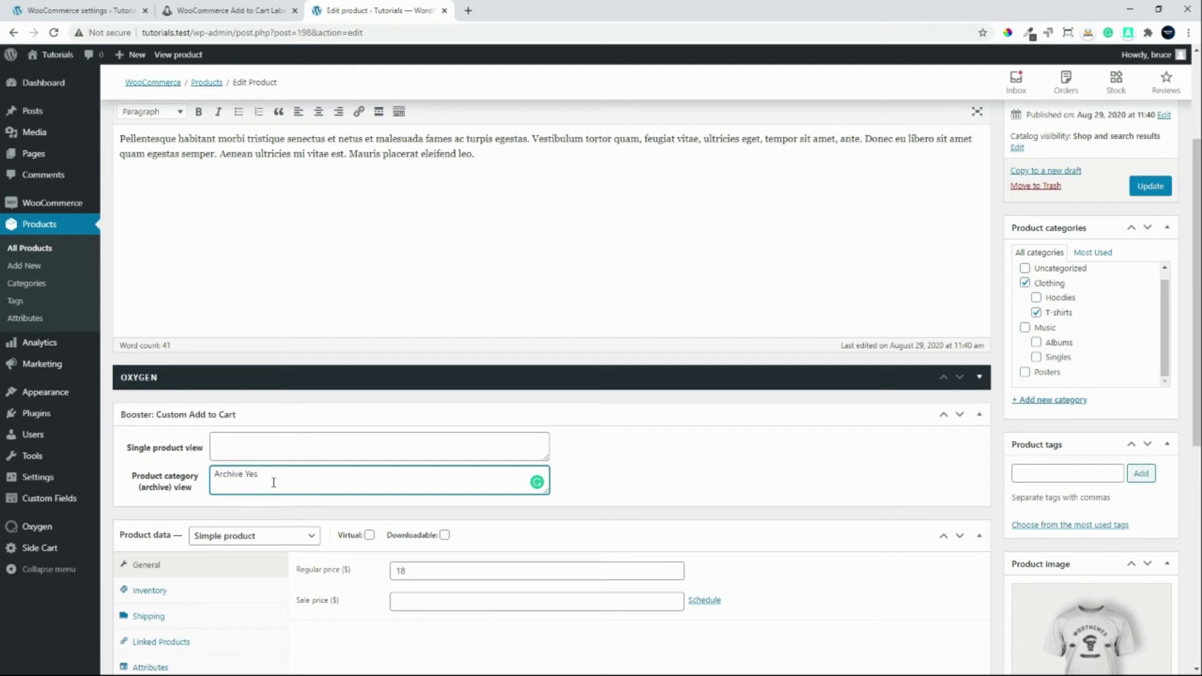
pyautogui.click(259, 450)
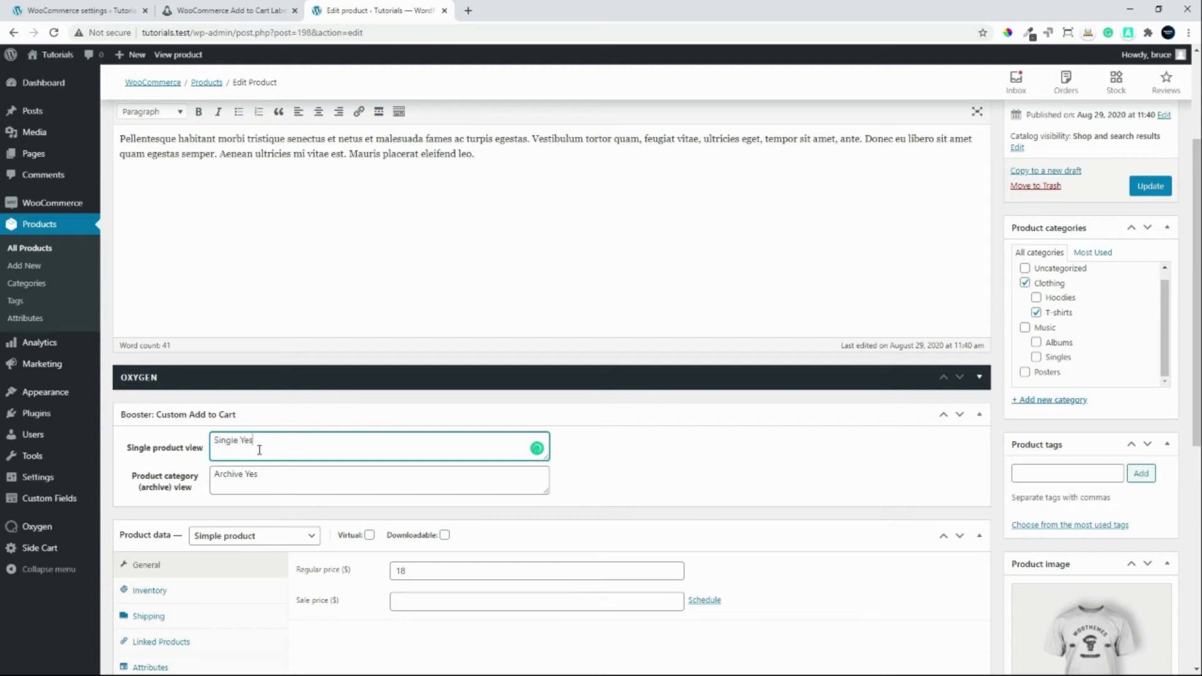
pyautogui.click(1146, 190)
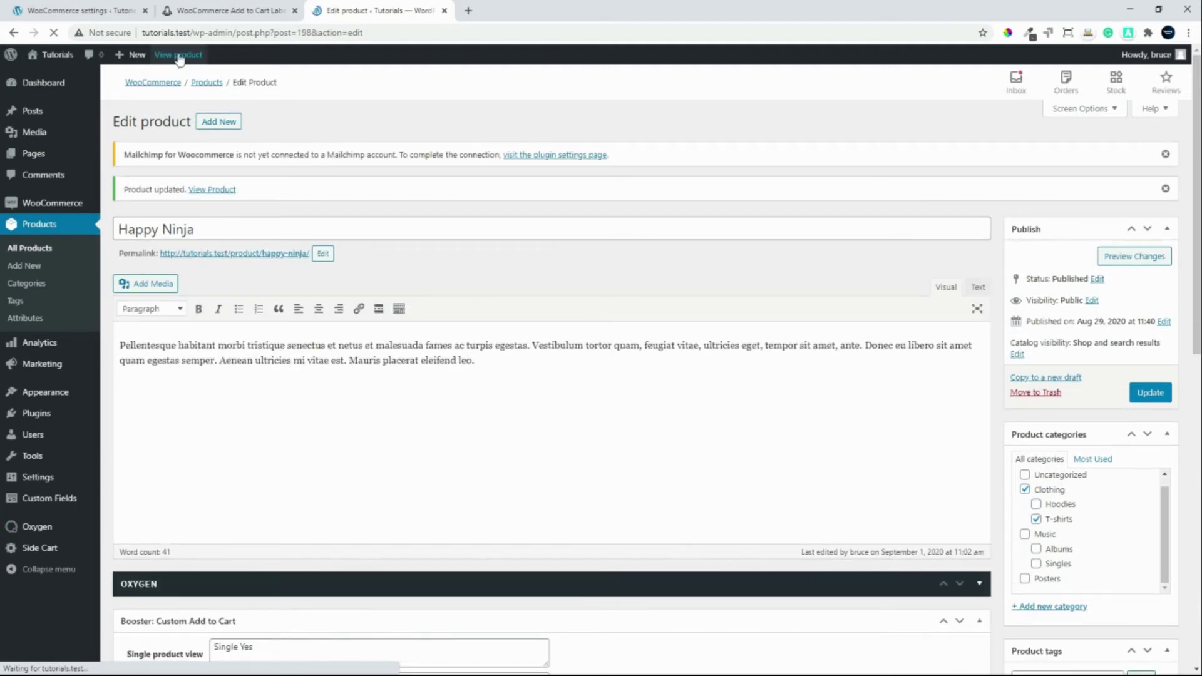
# Step: View the Happy Ninja product page and its T-shirts category page to check the custom button labels
pyautogui.click(178, 56)
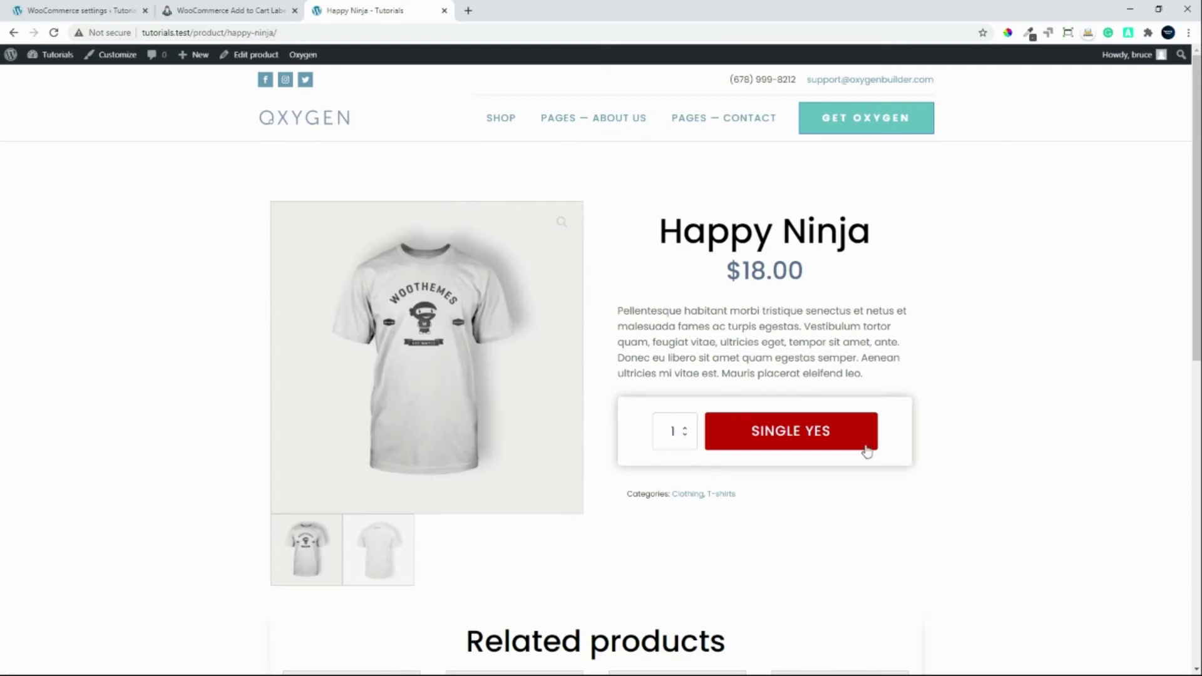
pyautogui.click(764, 432)
pyautogui.click(721, 495)
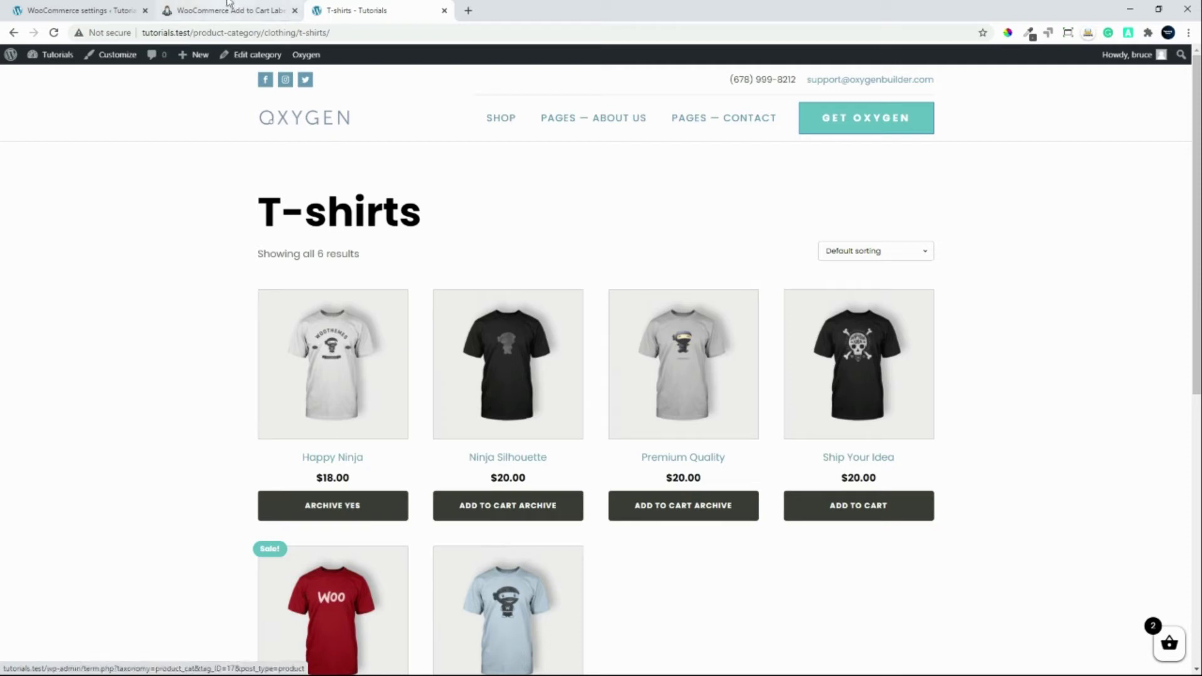
# Step: Return to the Booster settings and look through the list of modules in the Products category
pyautogui.click(88, 14)
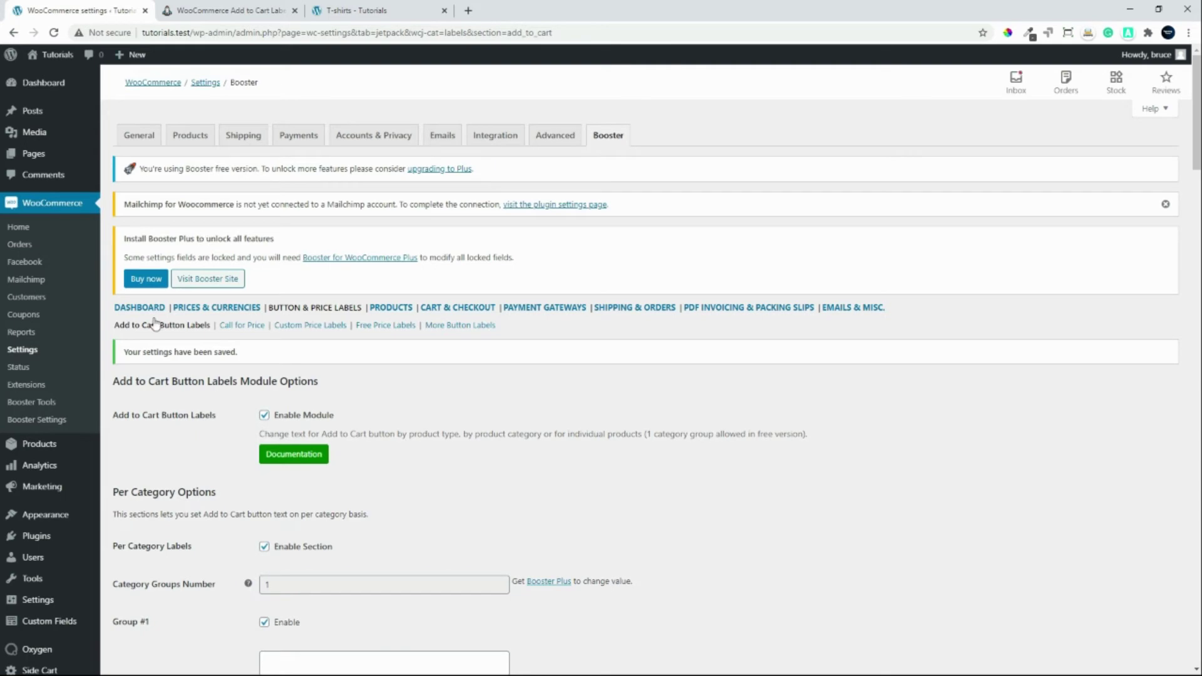
pyautogui.click(392, 308)
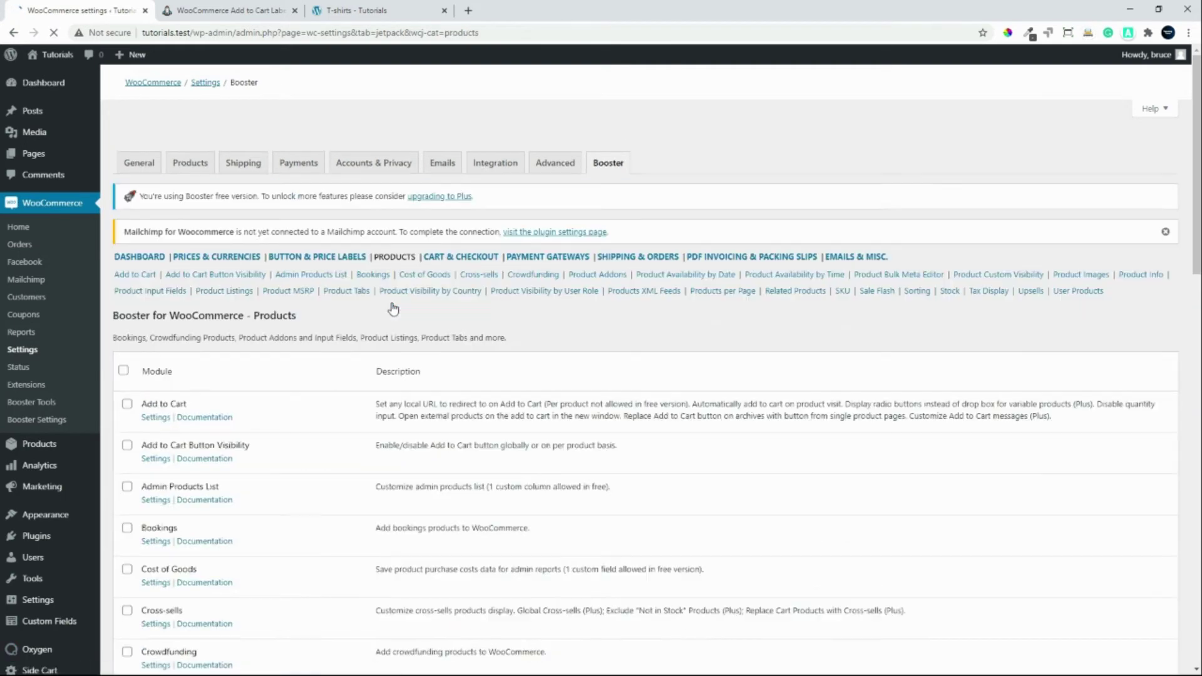
pyautogui.scroll(-4, 504, 241)
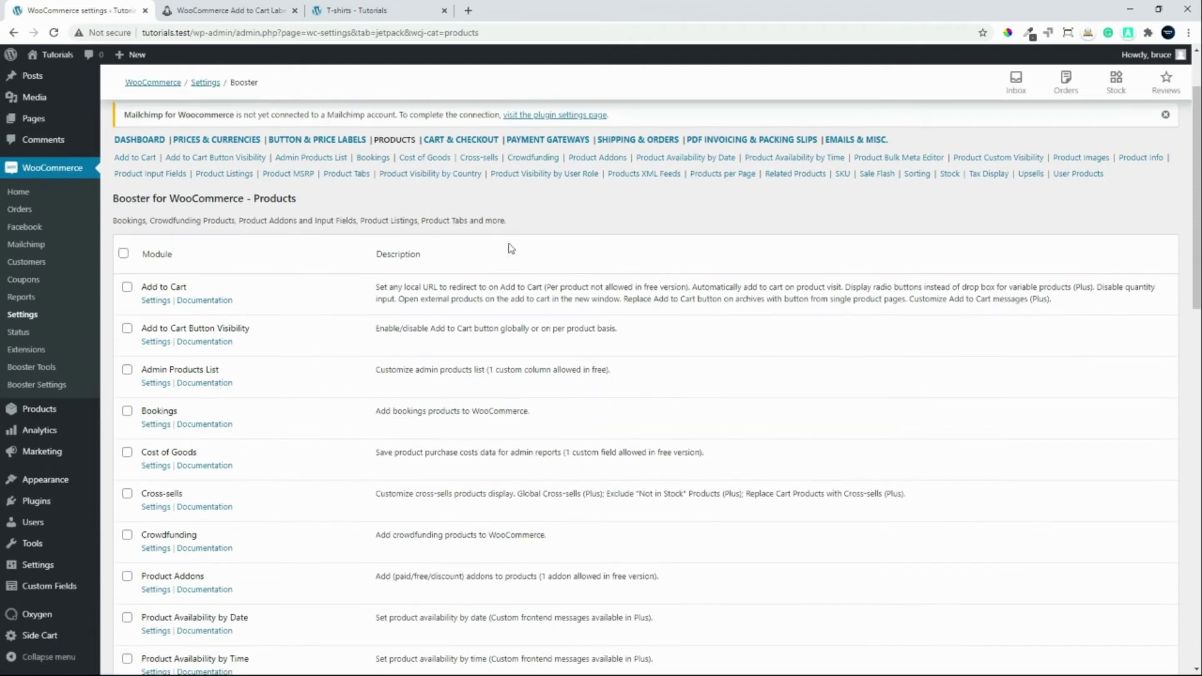
pyautogui.scroll(-4, 515, 243)
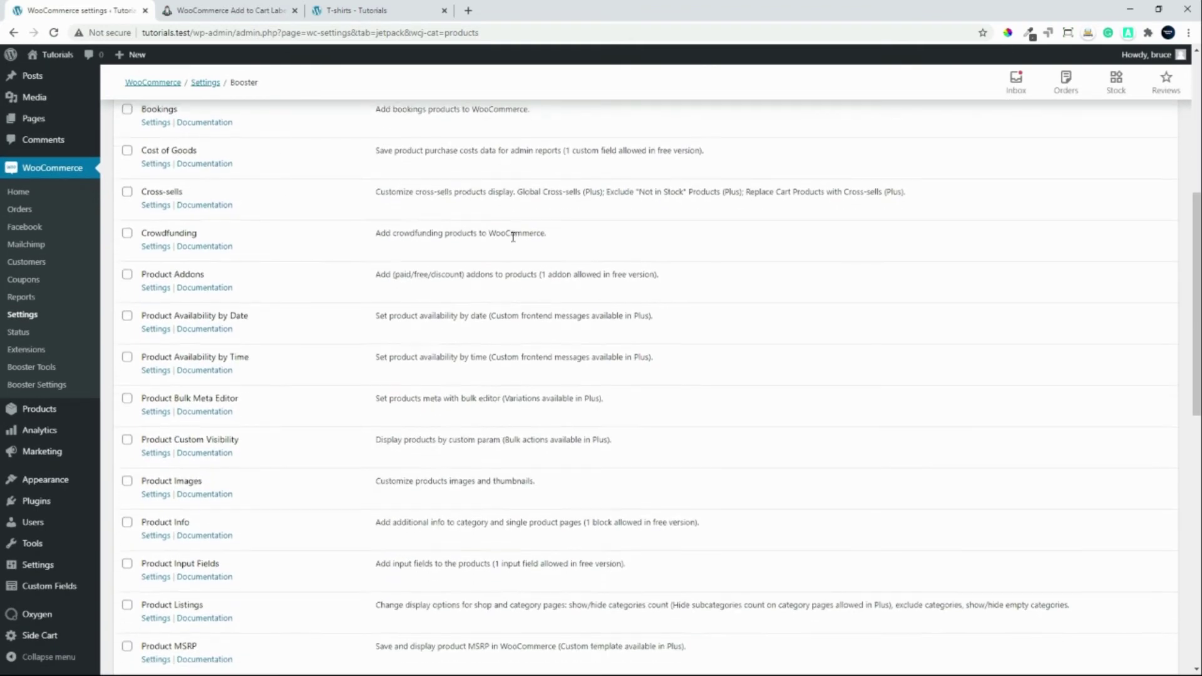
pyautogui.scroll(-4, 517, 238)
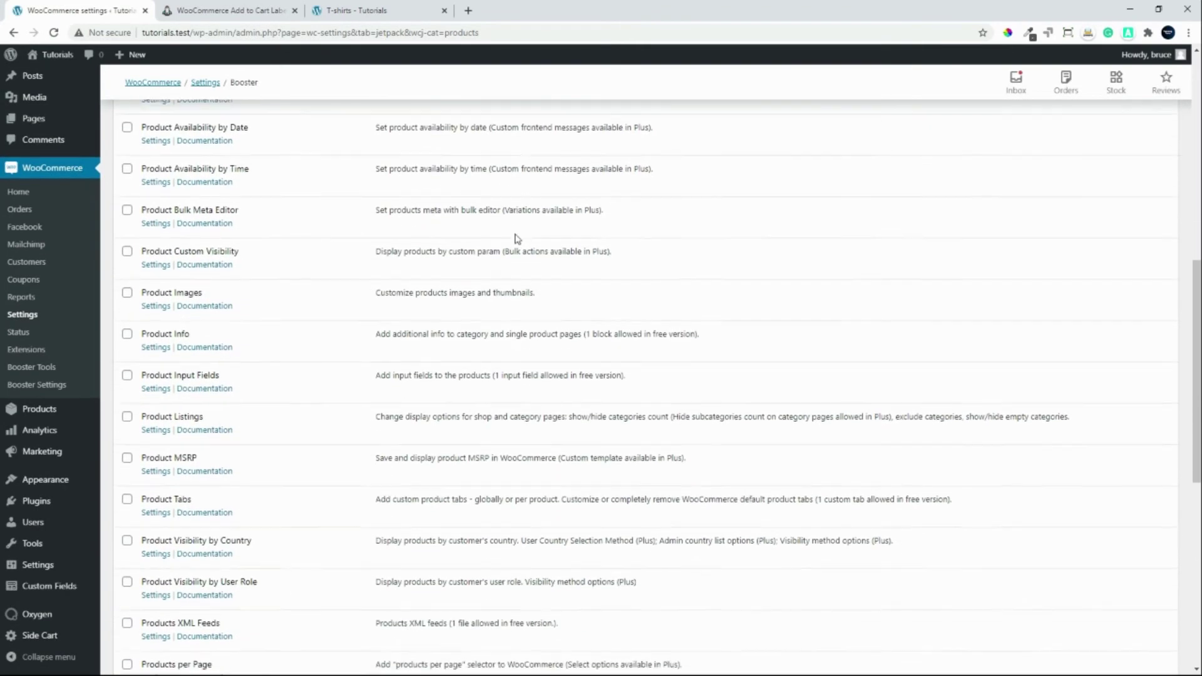
pyautogui.scroll(-3, 523, 231)
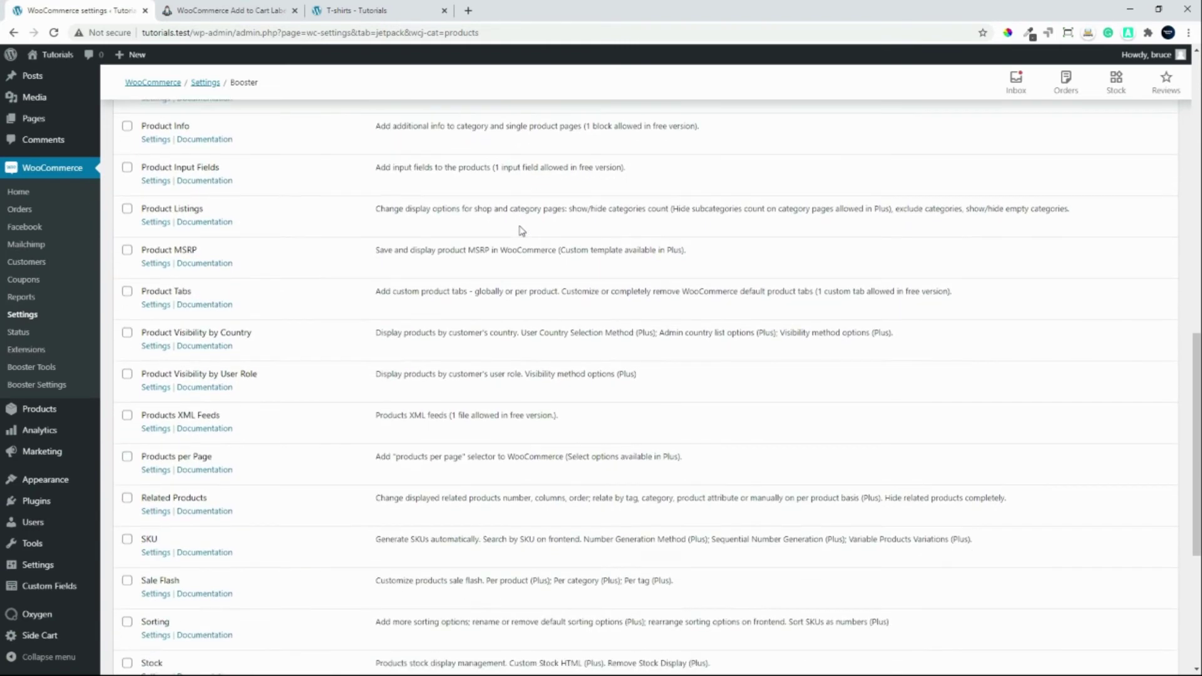
pyautogui.scroll(-2, 525, 227)
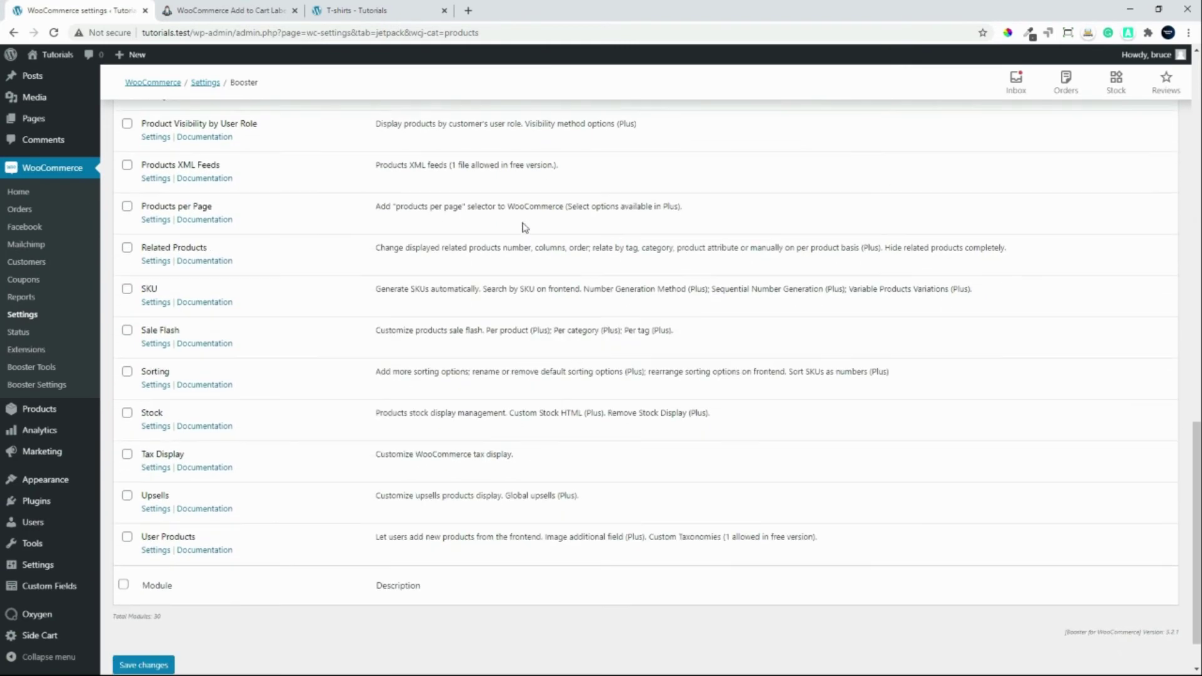
# Step: Open the settings of the Products XML Feeds module and tick its Enable Module option
pyautogui.scroll(1, 525, 226)
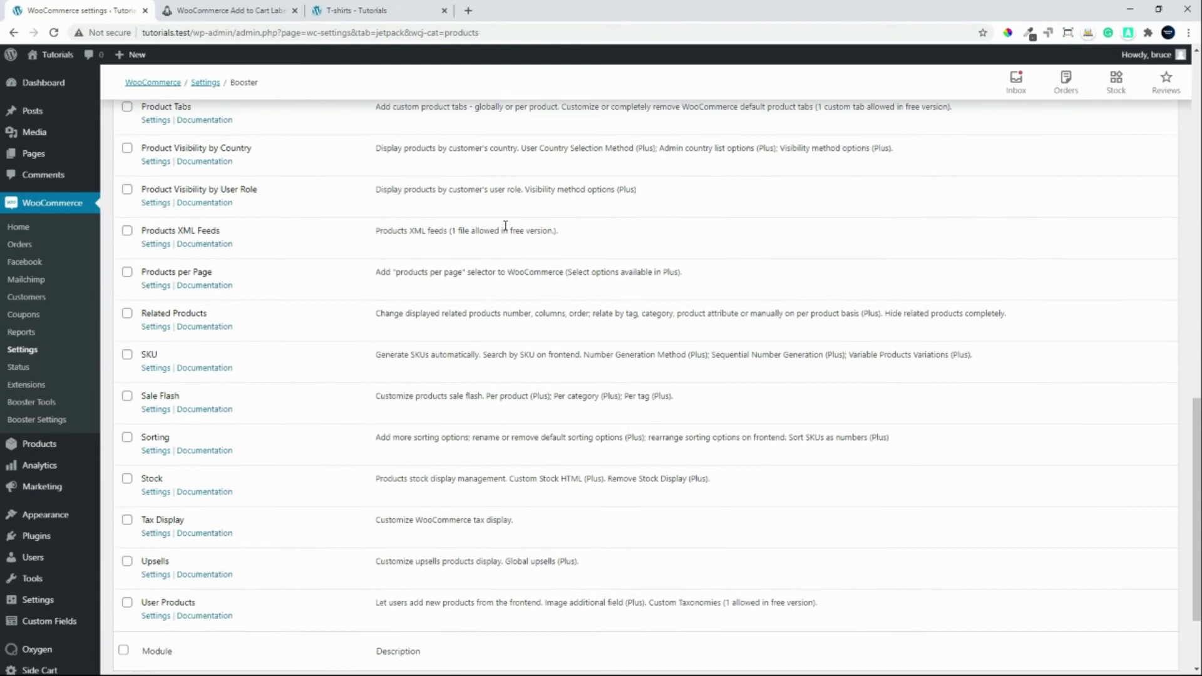
pyautogui.click(155, 246)
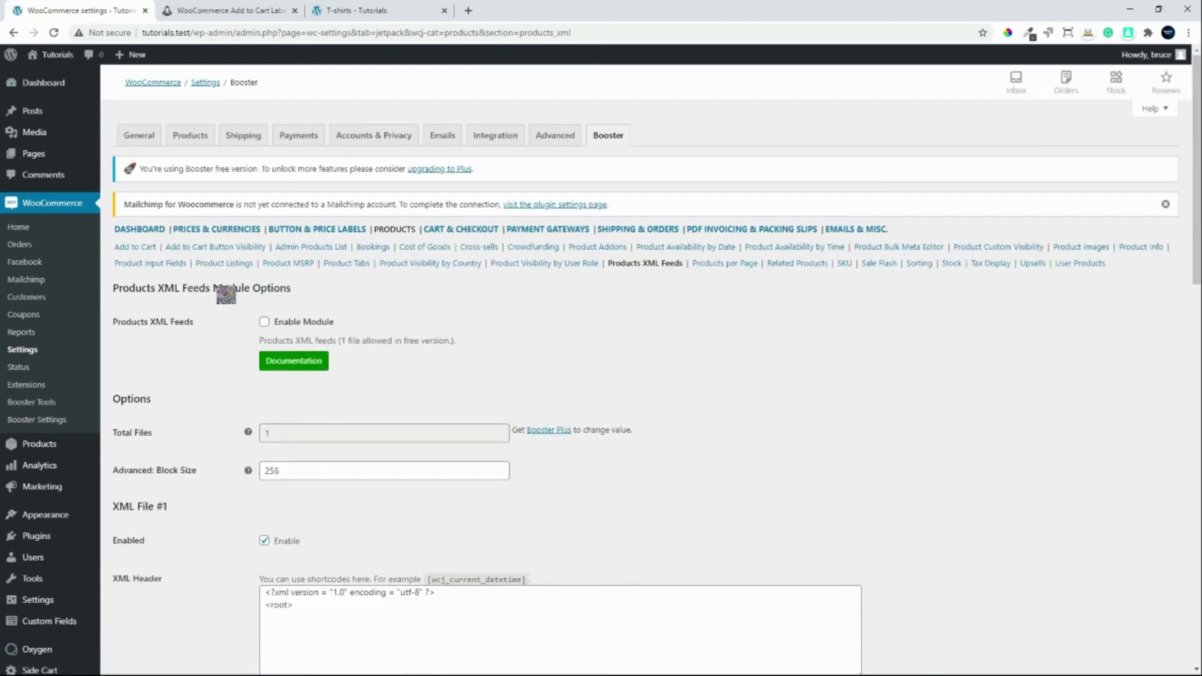
pyautogui.click(263, 322)
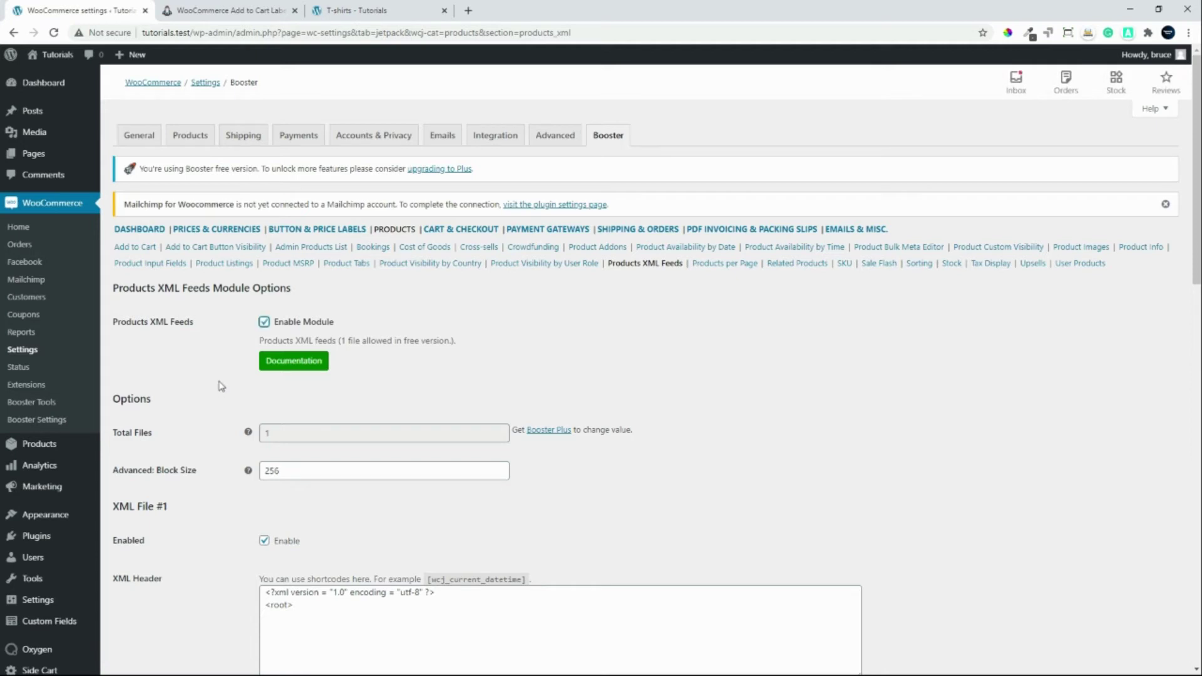
# Step: Examine the XML File #1 options, including the shortcodes in the XML Item template
pyautogui.scroll(-2, 220, 386)
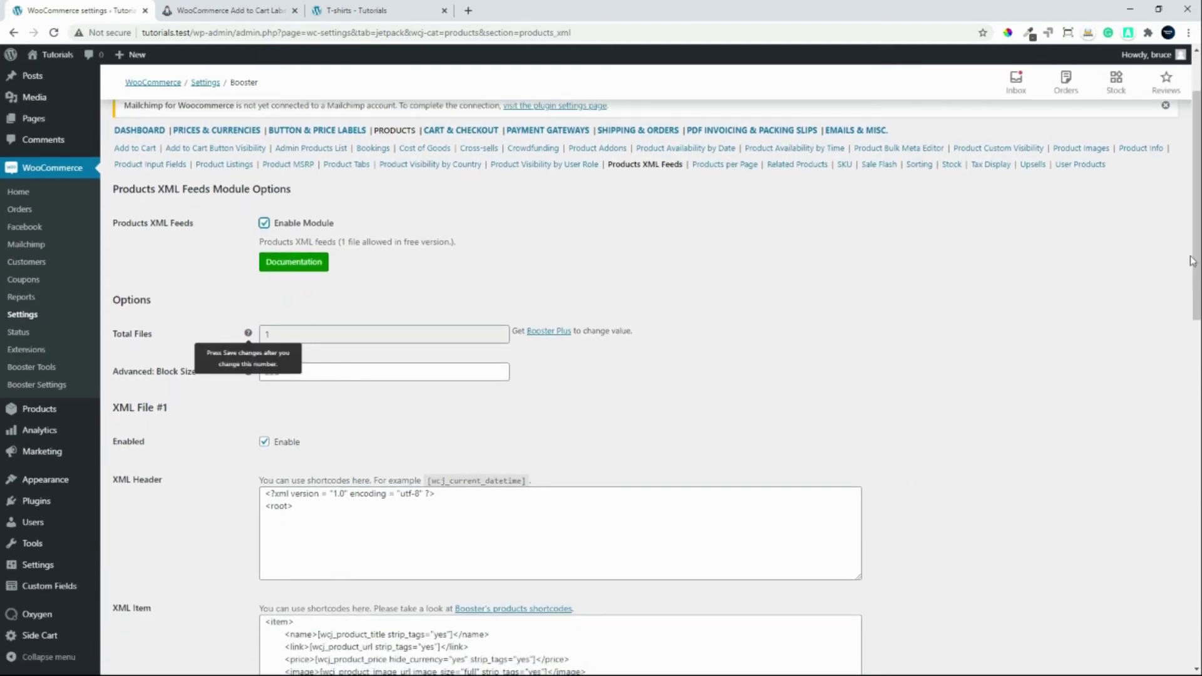
pyautogui.scroll(-5, 1197, 259)
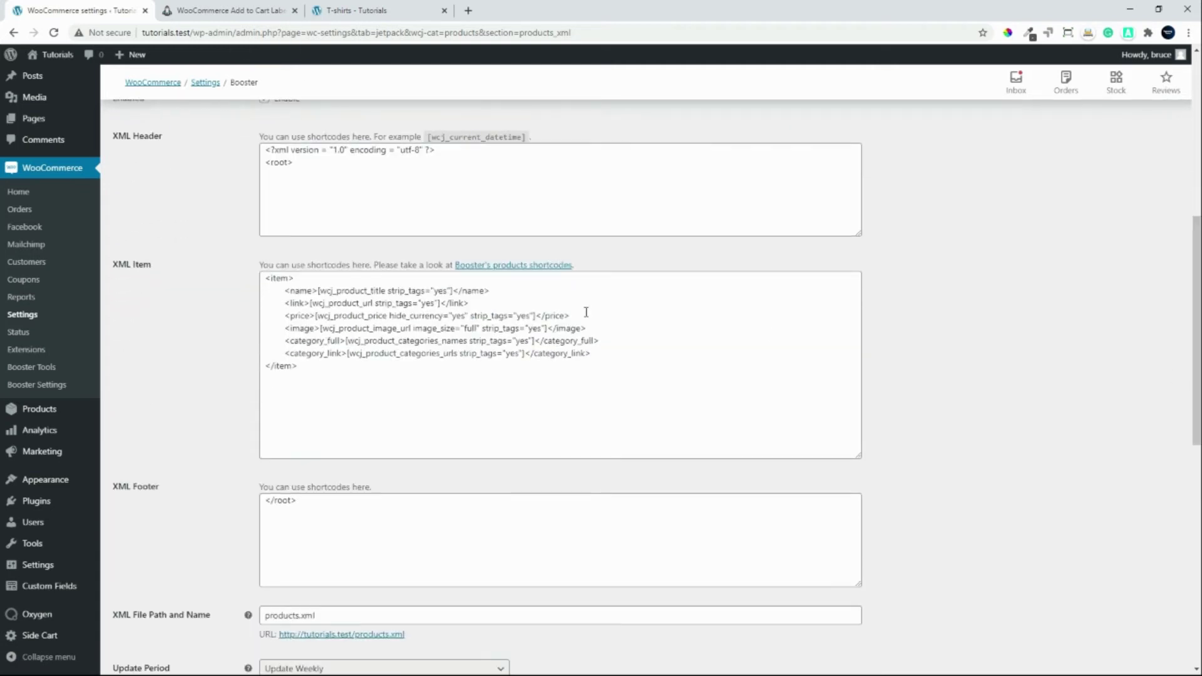
pyautogui.moveTo(295, 291); pyautogui.dragTo(509, 367)
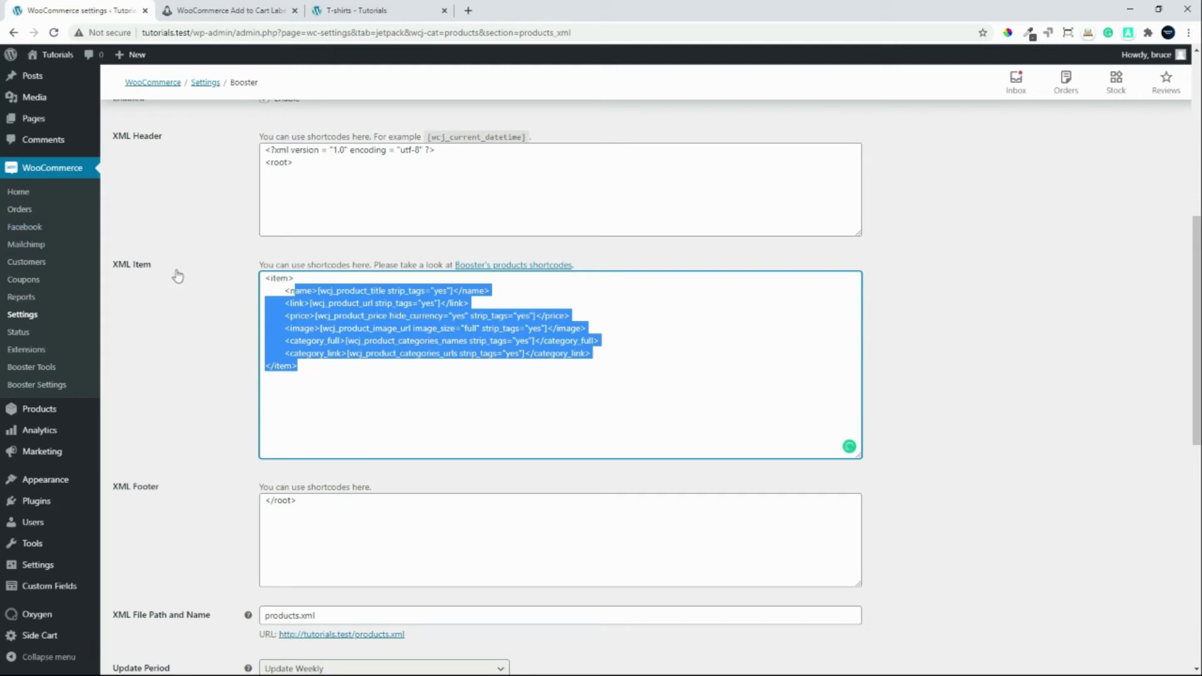
pyautogui.click(367, 361)
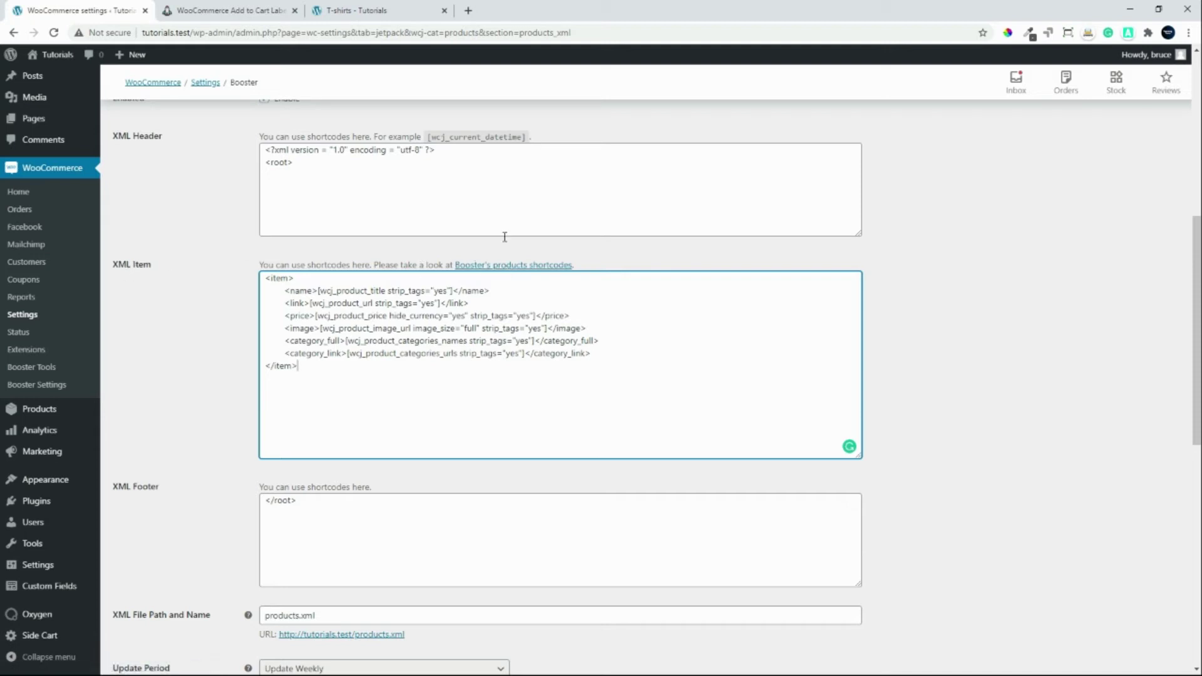
# Step: Open the Booster's products shortcodes reference and look over the available product shortcodes
pyautogui.click(509, 267)
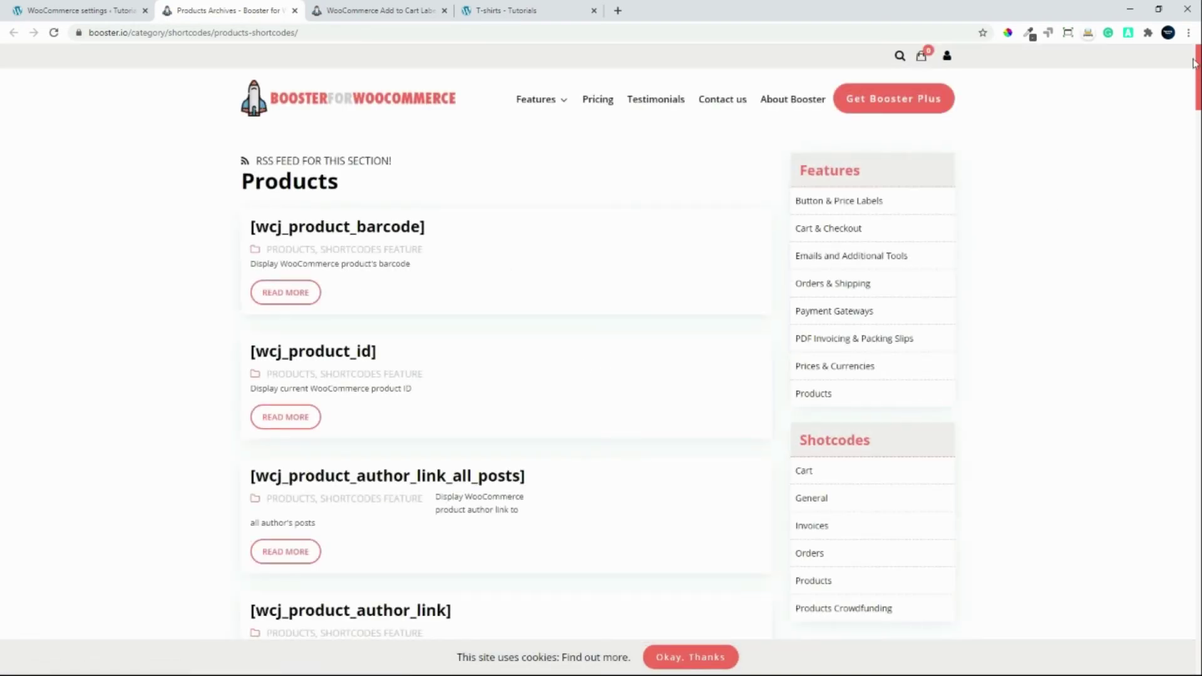
pyautogui.moveTo(1197, 56)
pyautogui.mouseDown()
pyautogui.moveTo(1189, 298)
pyautogui.moveTo(1165, 392)
pyautogui.moveTo(1150, 611)
pyautogui.moveTo(1187, 73)
pyautogui.mouseUp()
pyautogui.scroll(-2, 1150, 610)
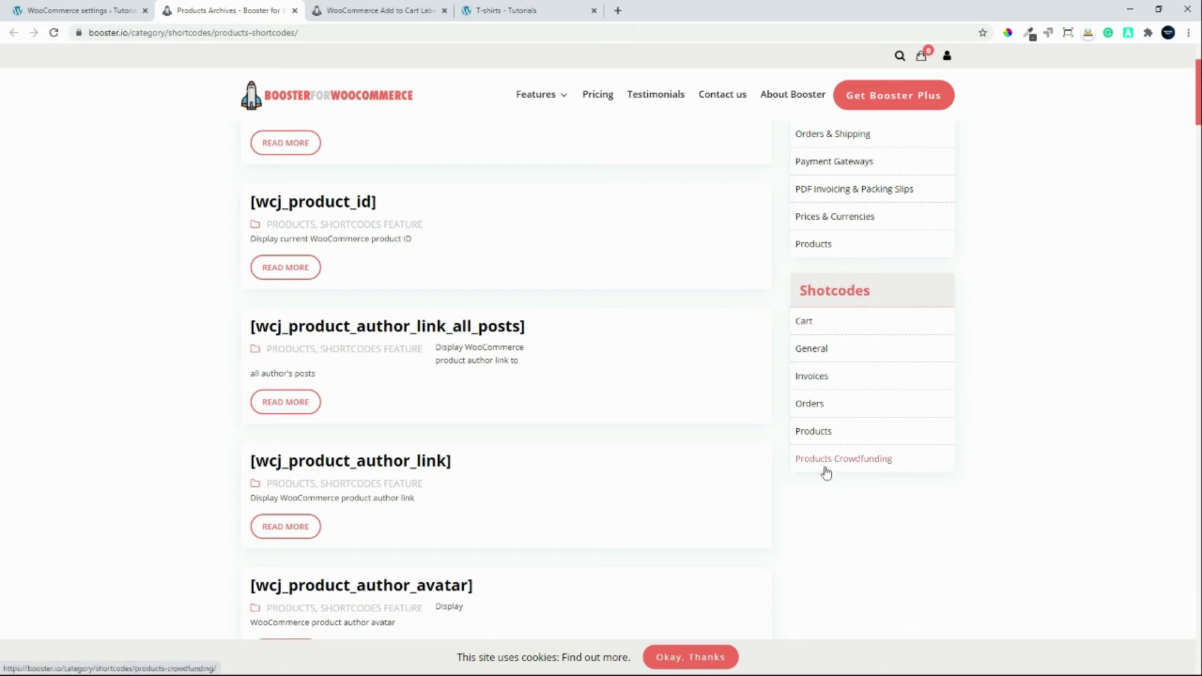
# Step: Look over the Cart shortcodes in the Booster shortcode reference, then close the reference page
pyautogui.click(806, 322)
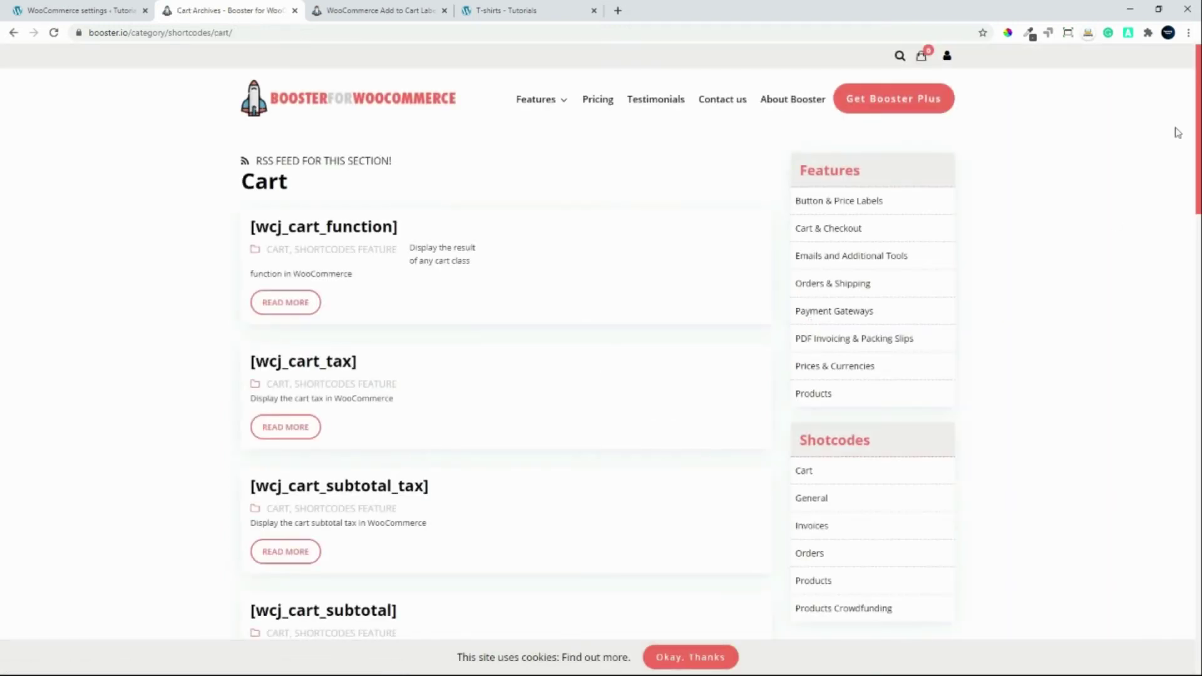
pyautogui.moveTo(1198, 113); pyautogui.dragTo(1119, 153)
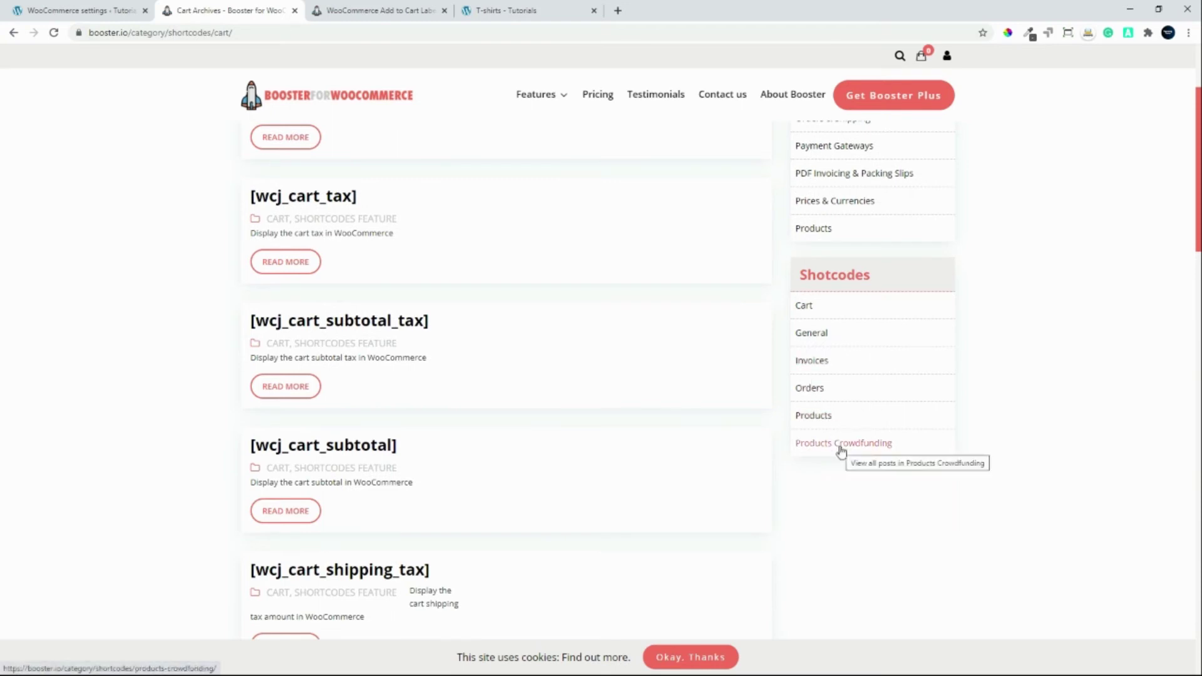
pyautogui.click(295, 11)
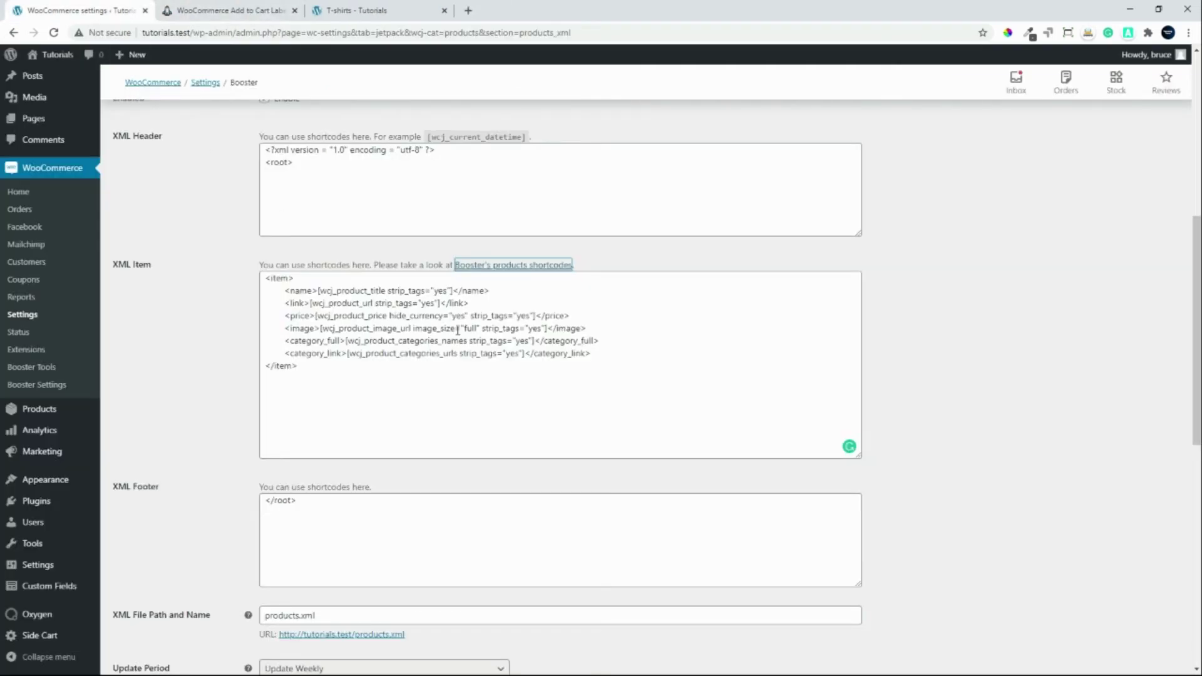
# Step: Examine the remaining XML File #1 options, from file path and update period to product filters, sorting and maximum products
pyautogui.scroll(-3, 450, 344)
pyautogui.scroll(-3, 453, 336)
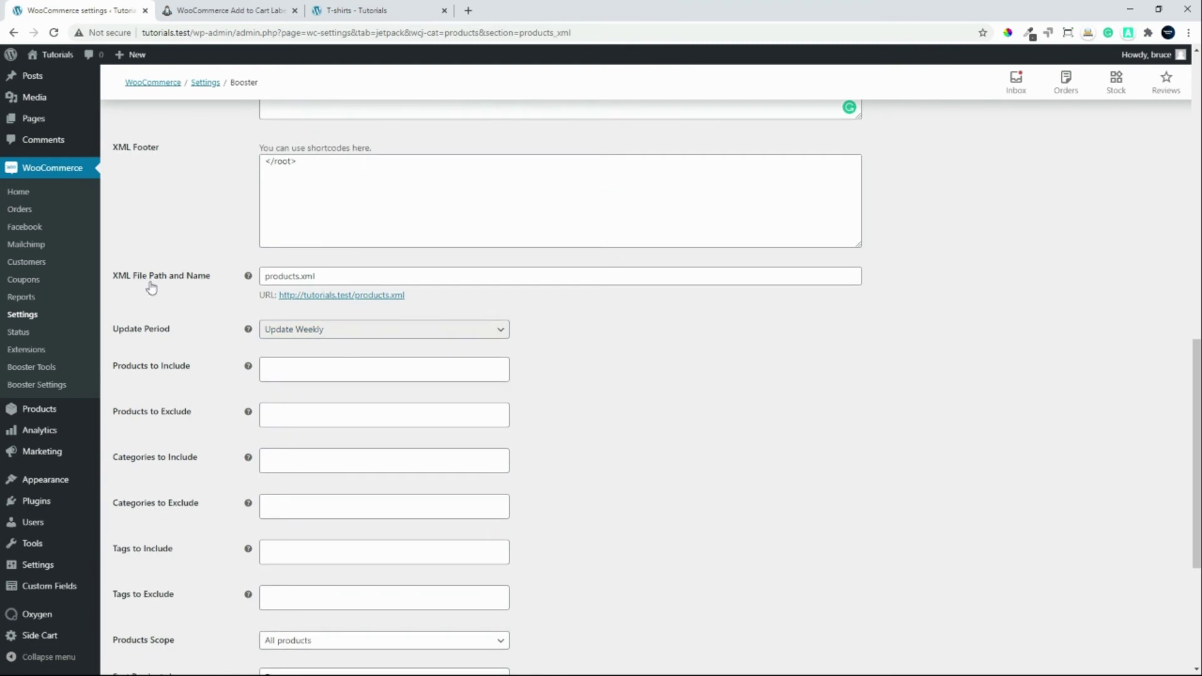
pyautogui.click(342, 283)
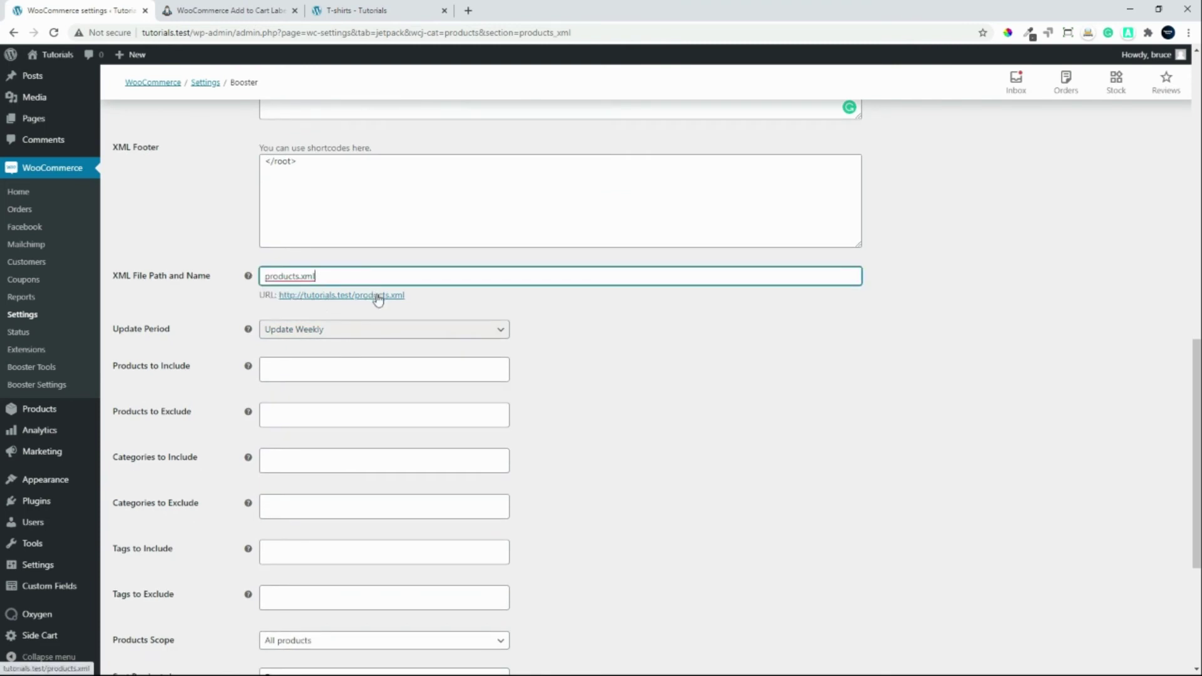
pyautogui.click(419, 335)
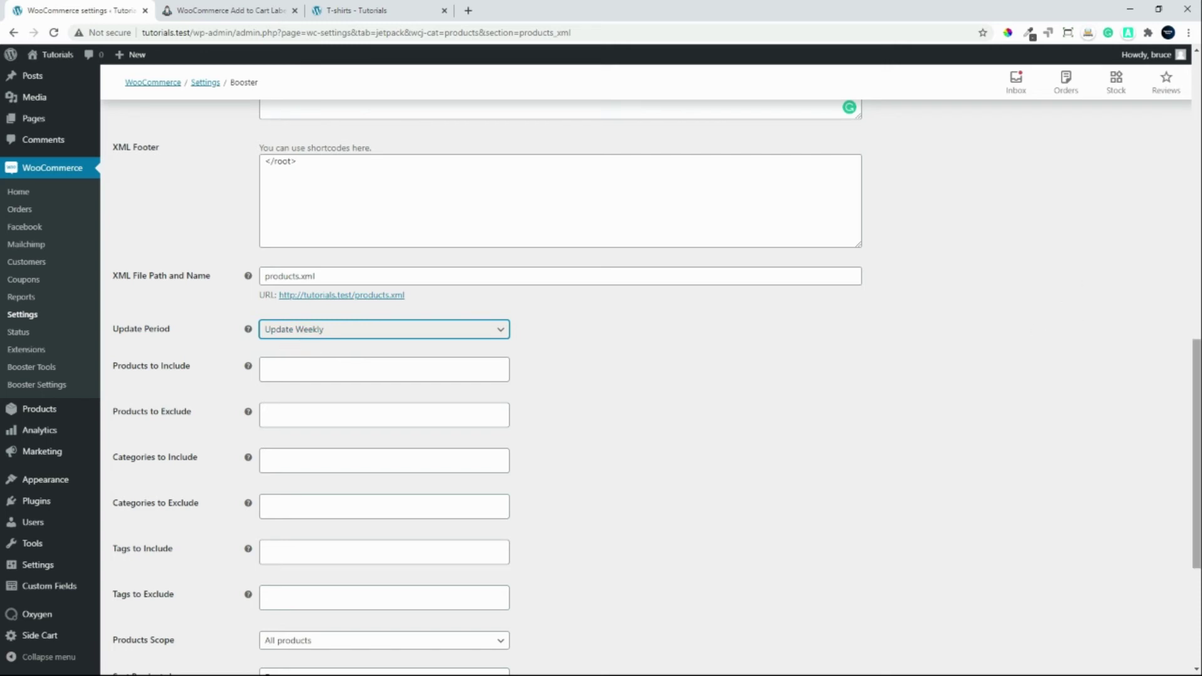
pyautogui.scroll(-3, 1197, 349)
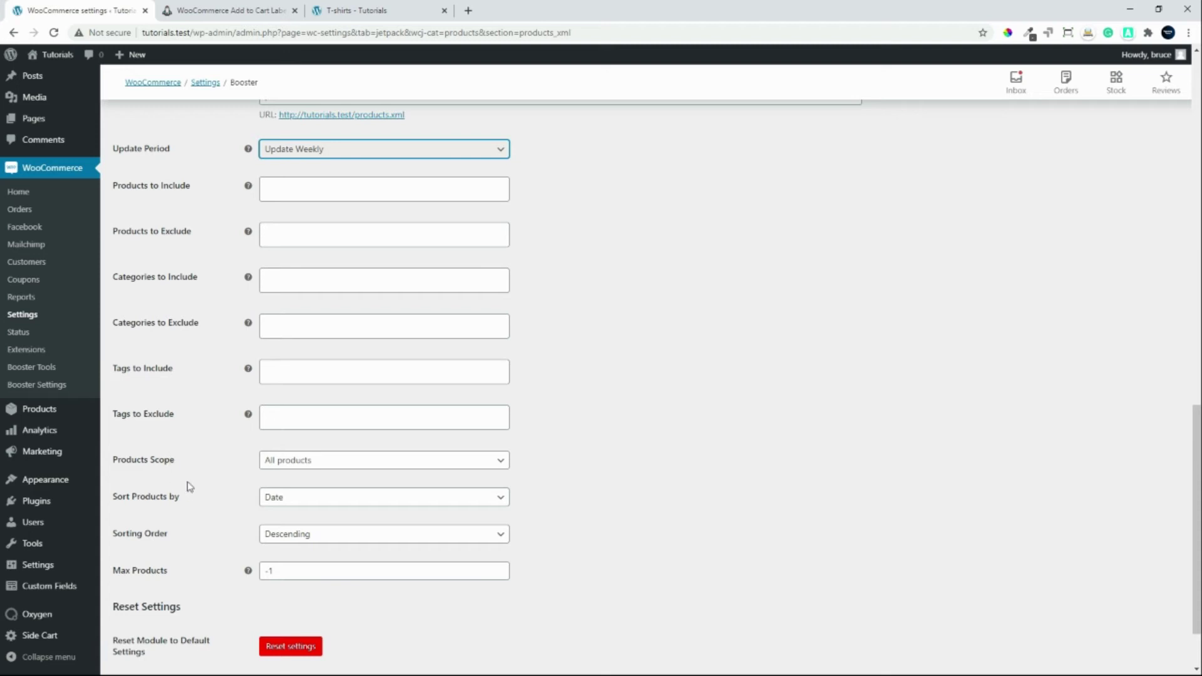
pyautogui.scroll(-1, 186, 511)
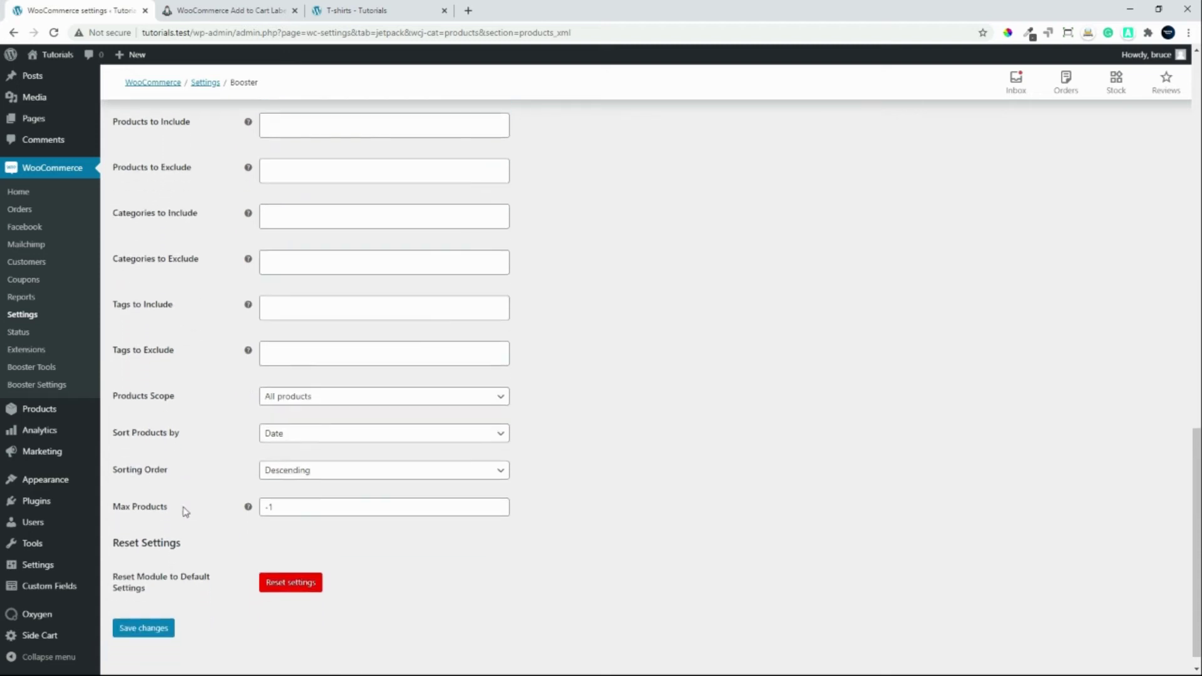
pyautogui.scroll(1, 186, 510)
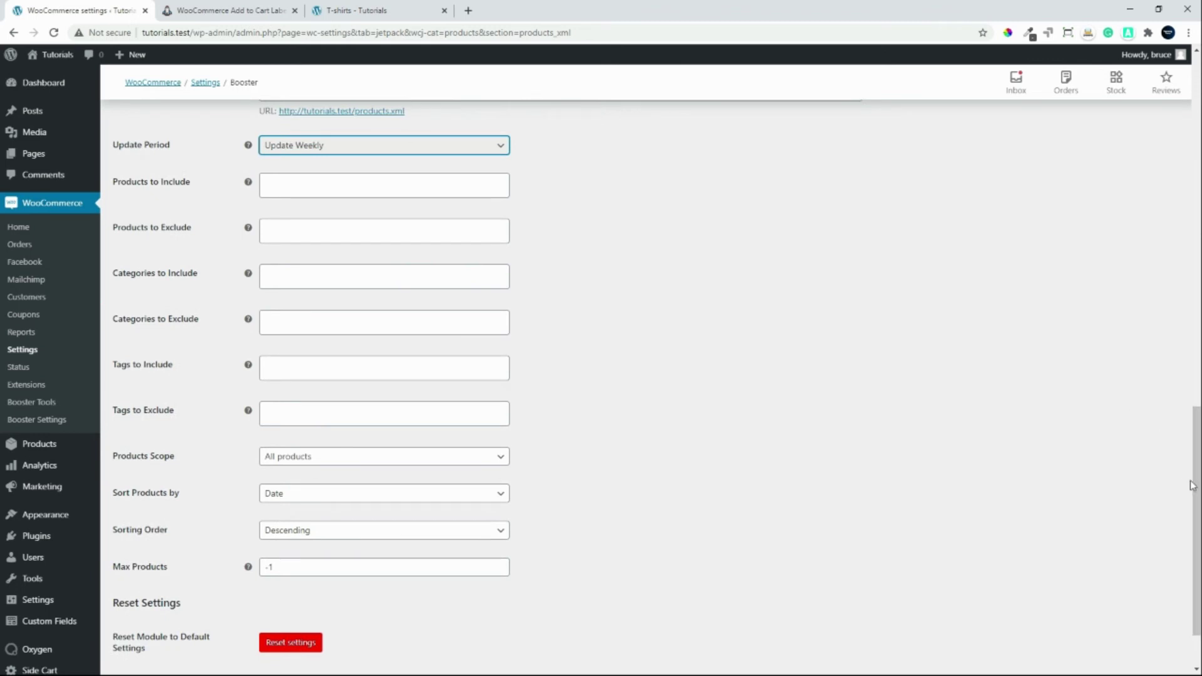
# Step: Save the Products XML Feeds settings with the module enabled and the block size kept at 256
pyautogui.moveTo(1192, 486); pyautogui.dragTo(1192, 142)
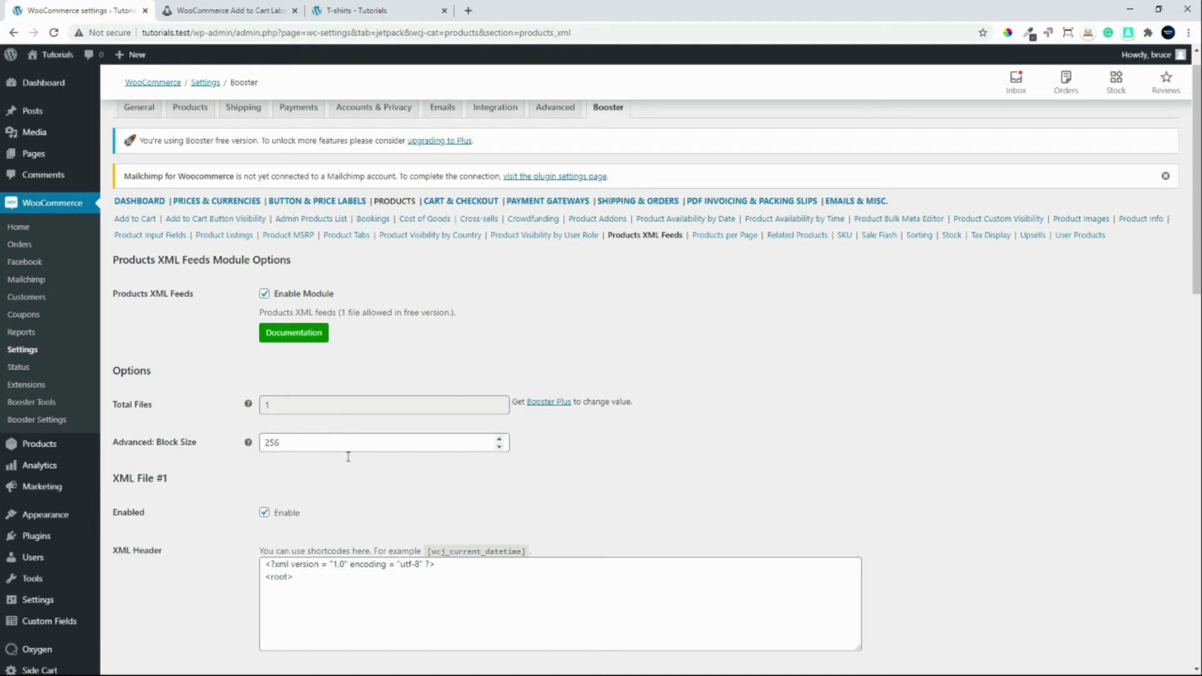
pyautogui.scroll(-1, 332, 443)
pyautogui.click(328, 409)
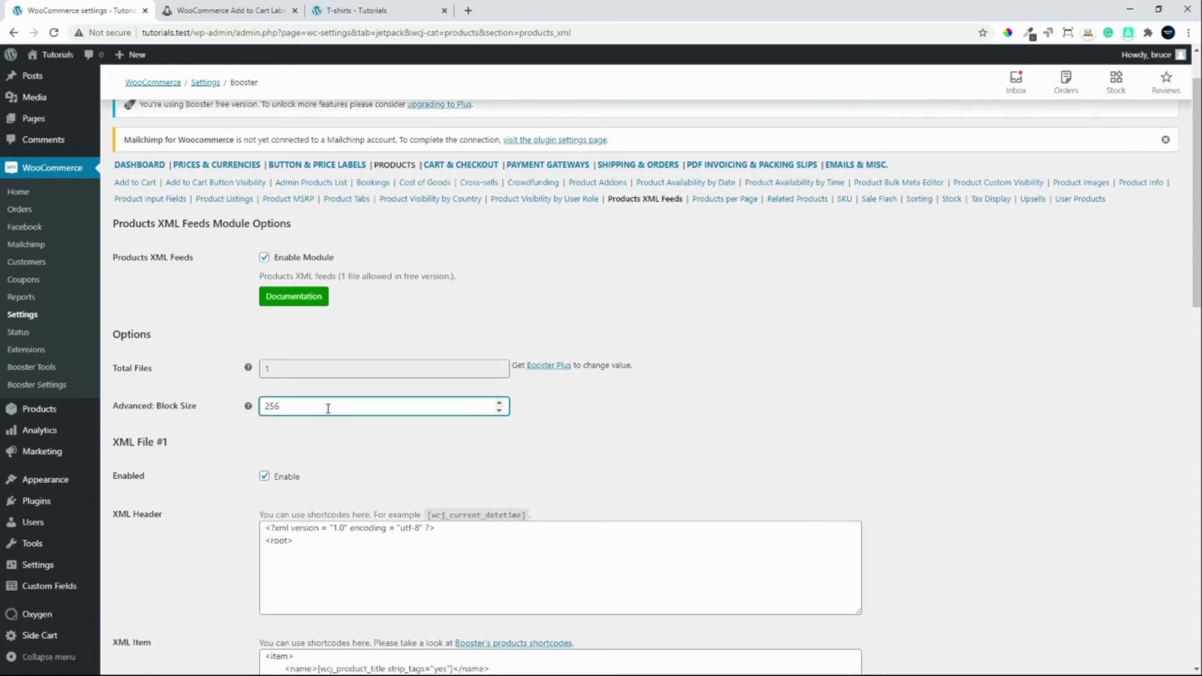
pyautogui.press('Return')
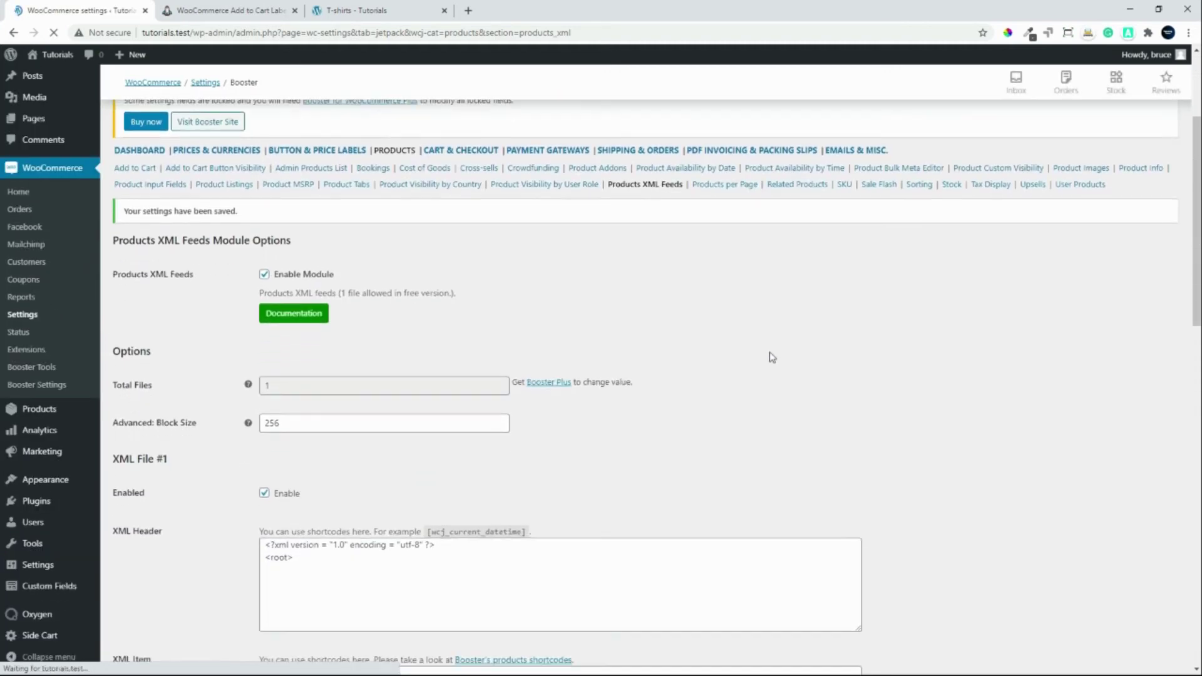
# Step: Open the generated products.xml feed from its URL, look over the product items, and close it
pyautogui.moveTo(1193, 249); pyautogui.dragTo(1193, 382)
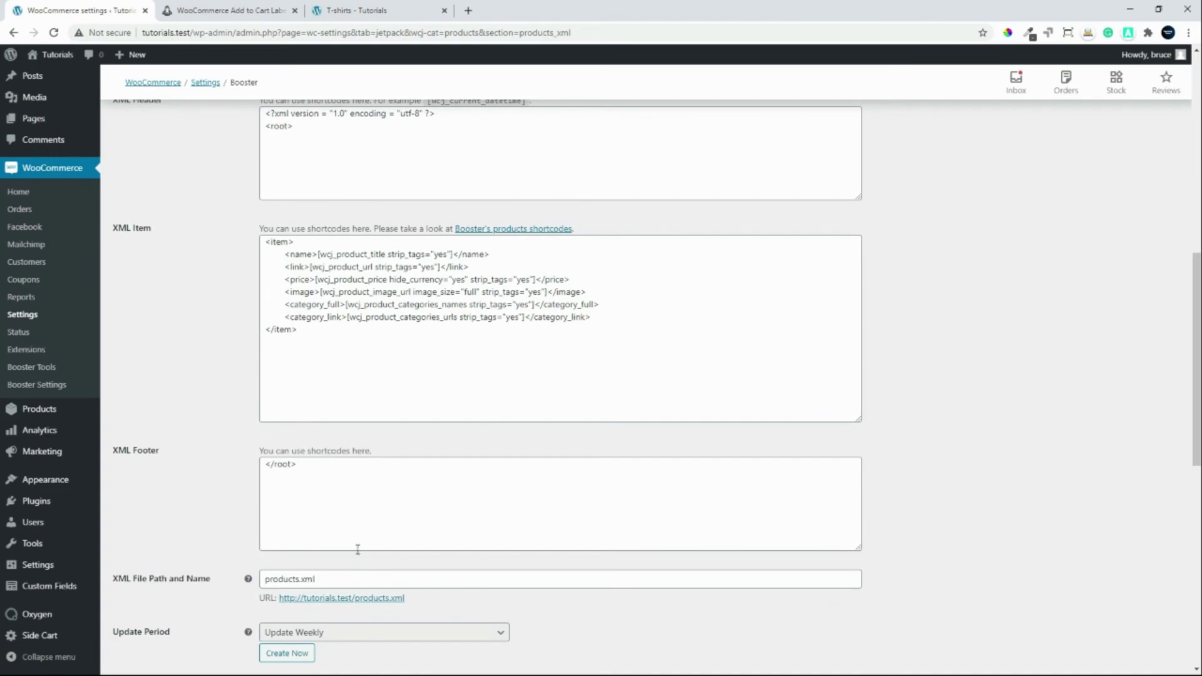
pyautogui.scroll(-1, 360, 554)
pyautogui.click(369, 558)
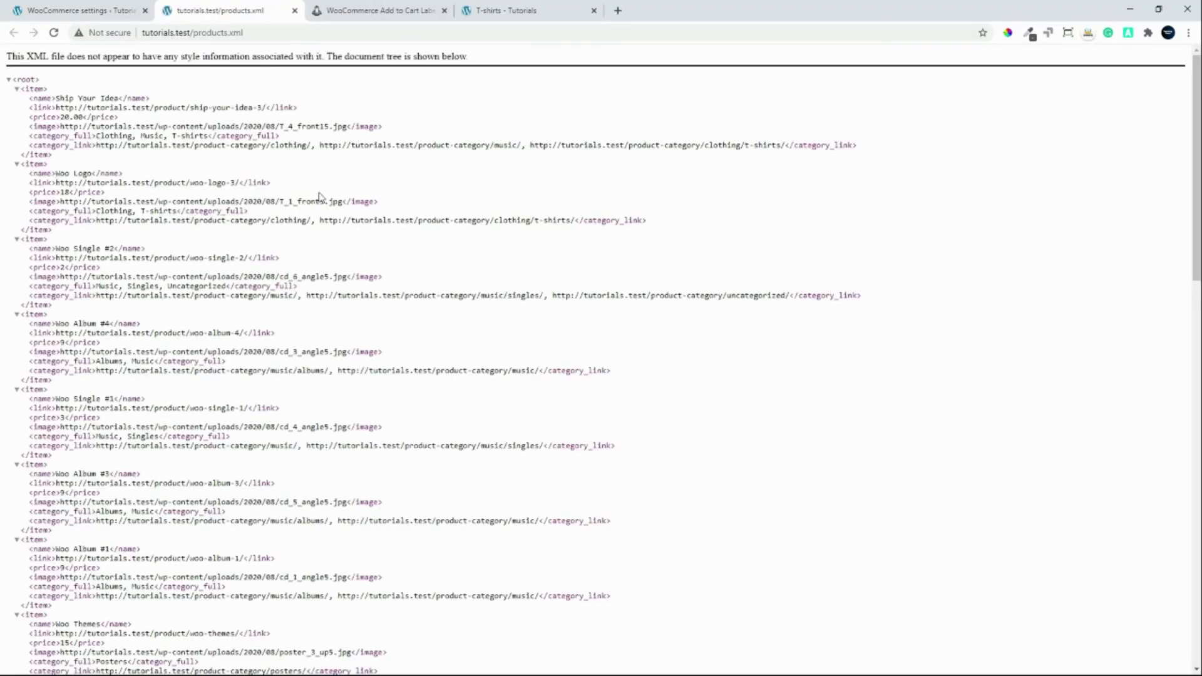
pyautogui.click(295, 11)
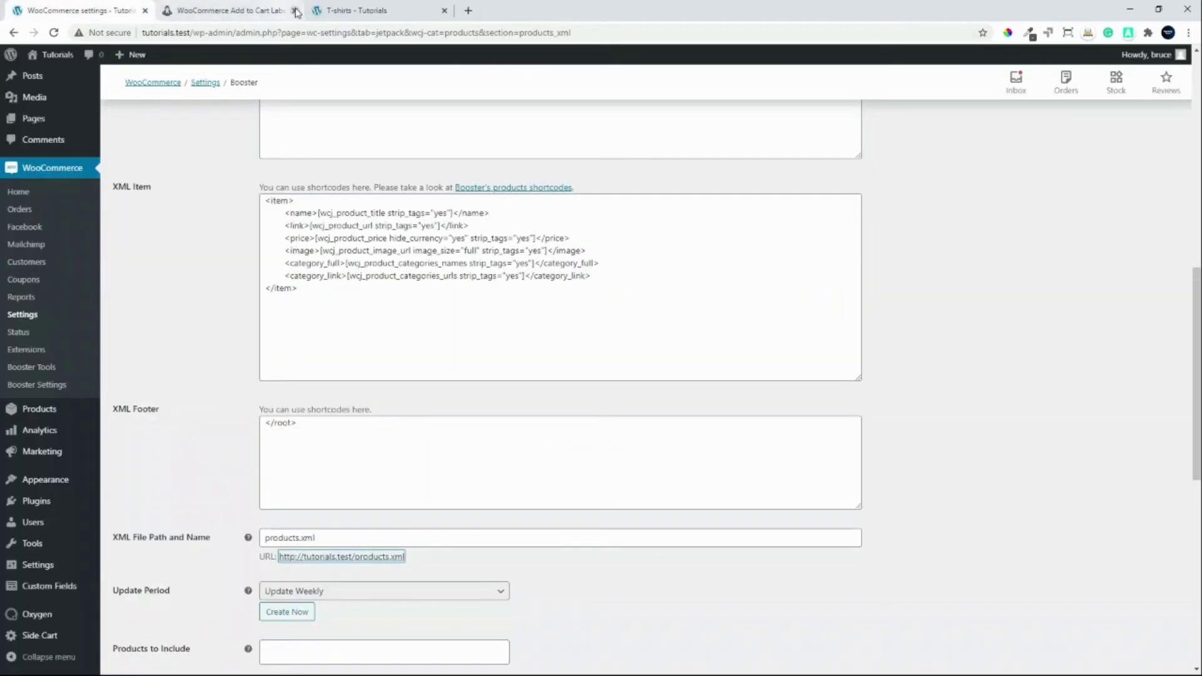
# Step: Close the Add to Cart Labels documentation page and return to the WooCommerce settings
pyautogui.click(243, 11)
pyautogui.click(294, 11)
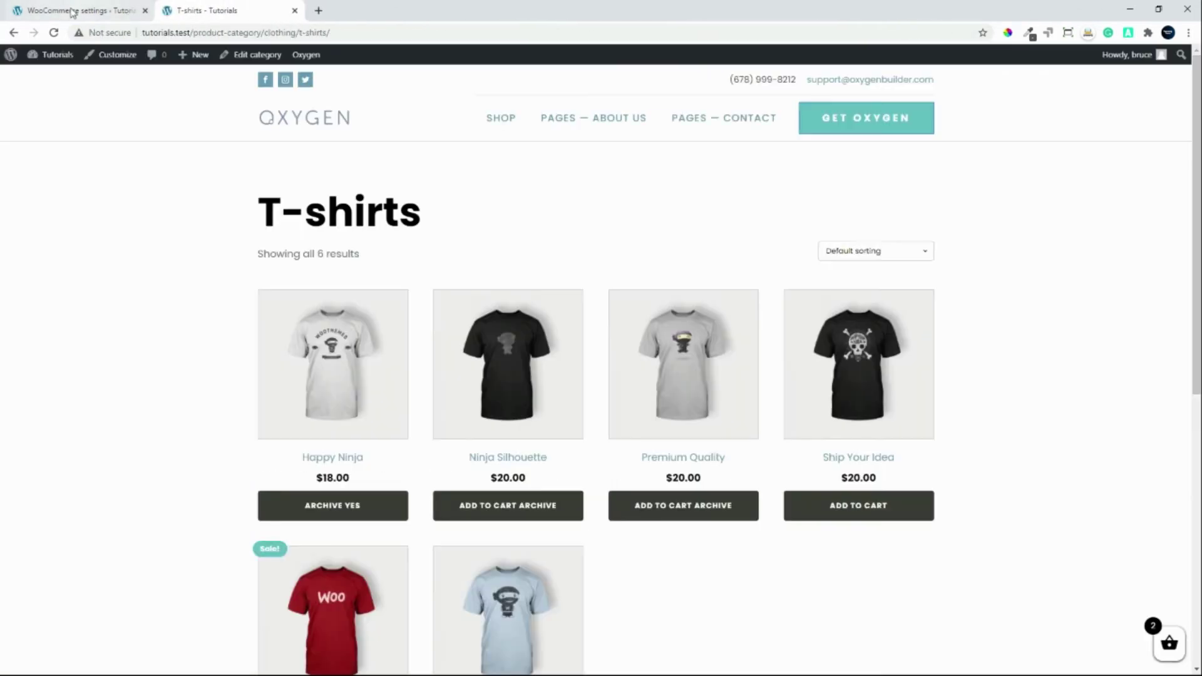
pyautogui.click(94, 10)
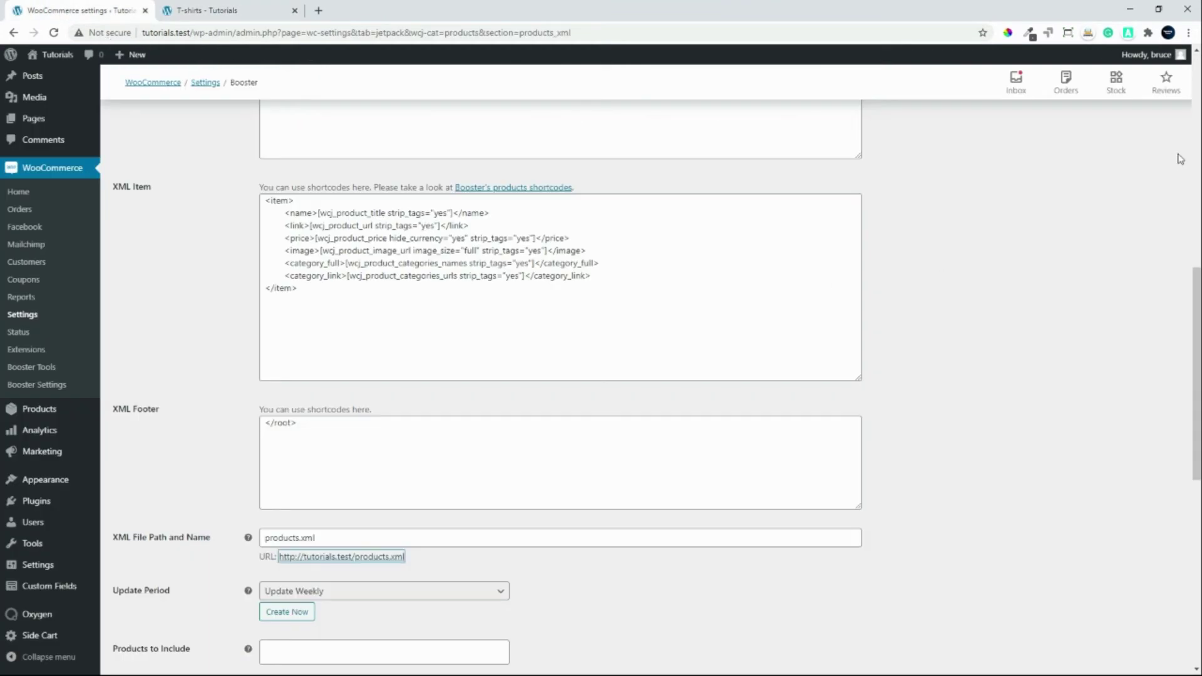
# Step: Open the Products XML Feeds module's documentation and read through its description, CDATA notes and custom shortcode example
pyautogui.moveTo(1195, 281); pyautogui.dragTo(1180, 122)
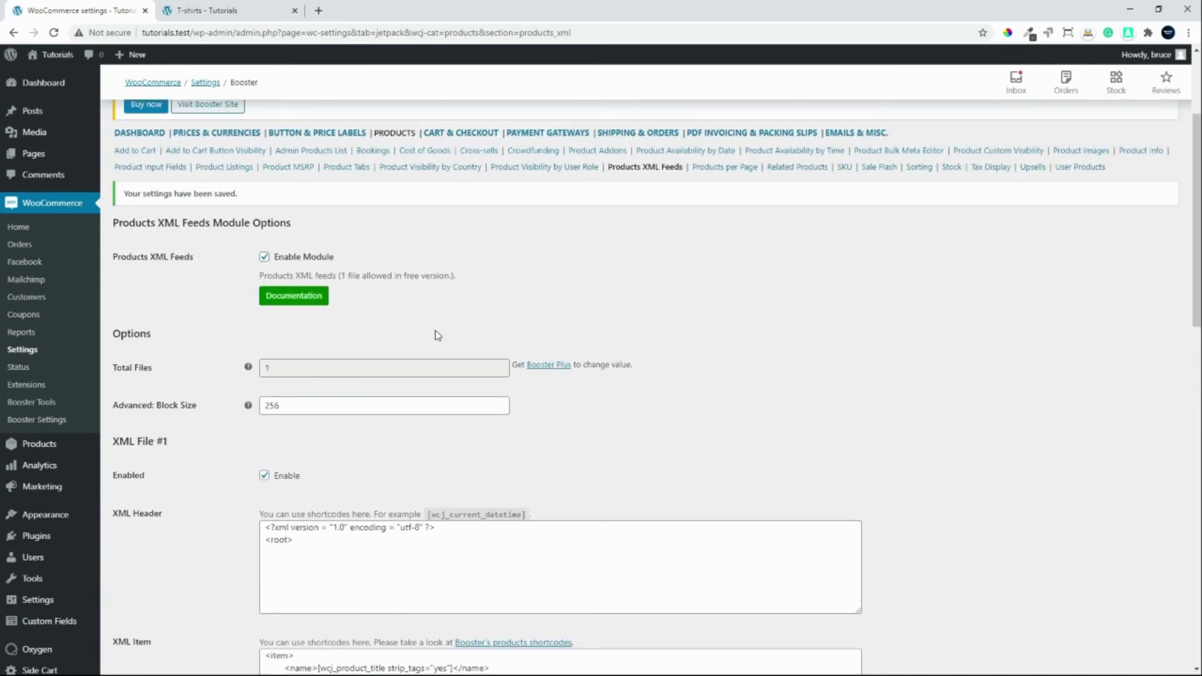
pyautogui.click(295, 300)
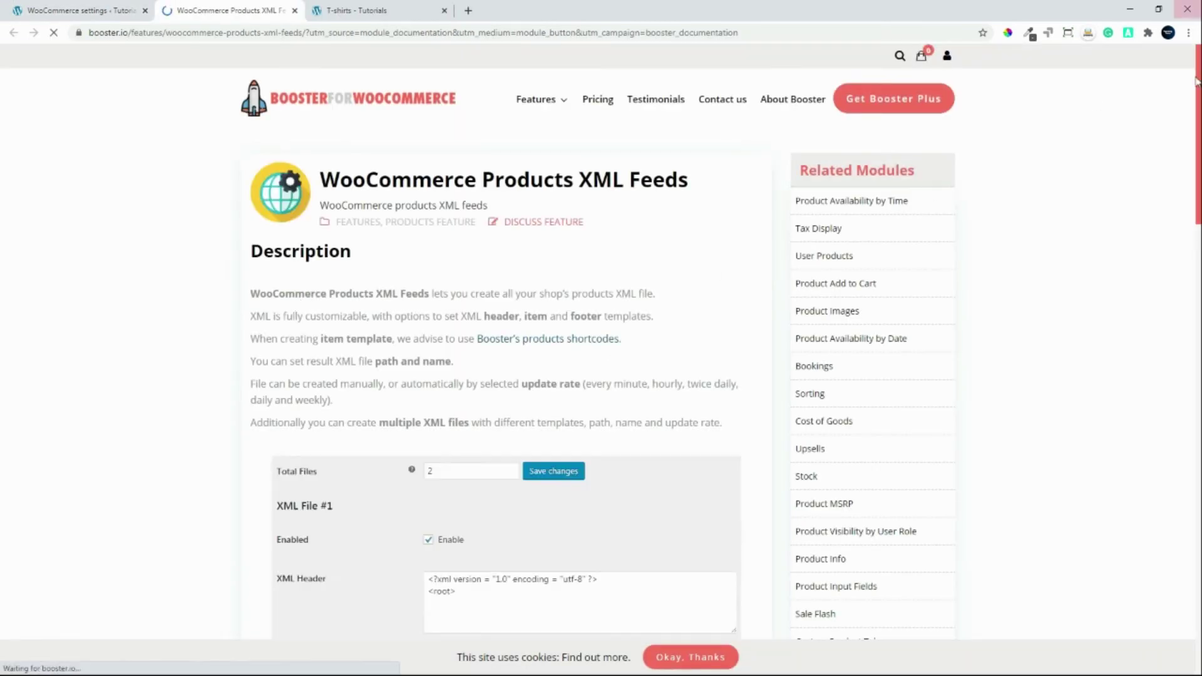
pyautogui.moveTo(1198, 80); pyautogui.dragTo(1199, 263)
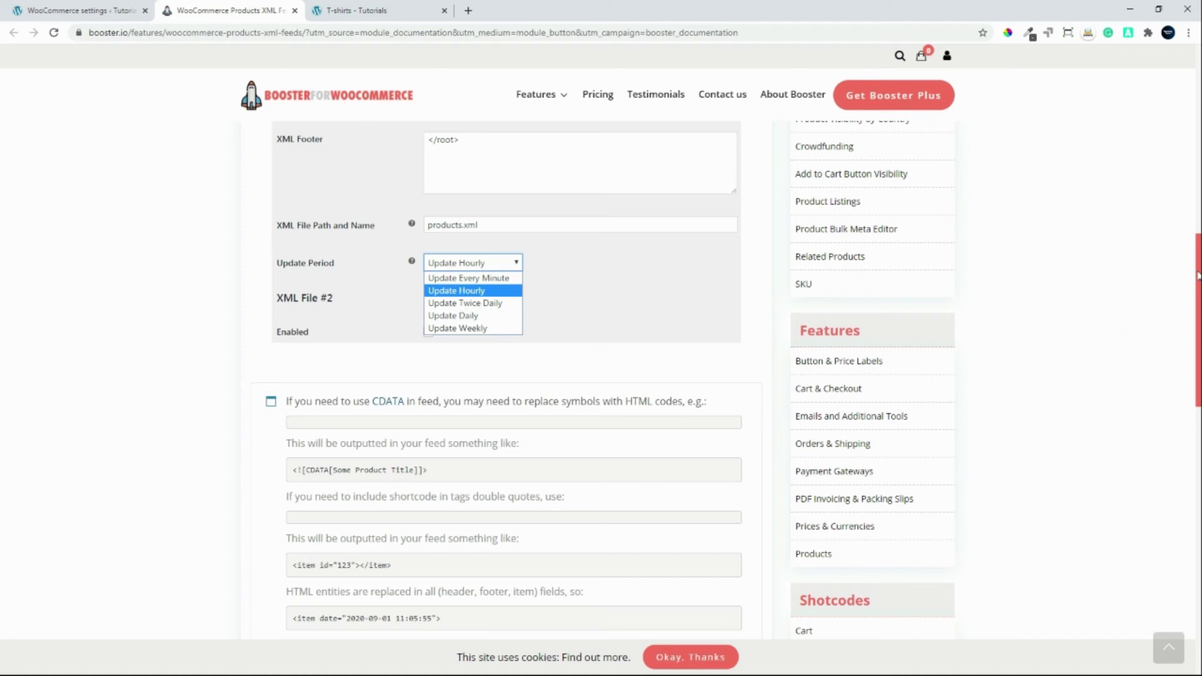
pyautogui.moveTo(1197, 276); pyautogui.dragTo(1181, 414)
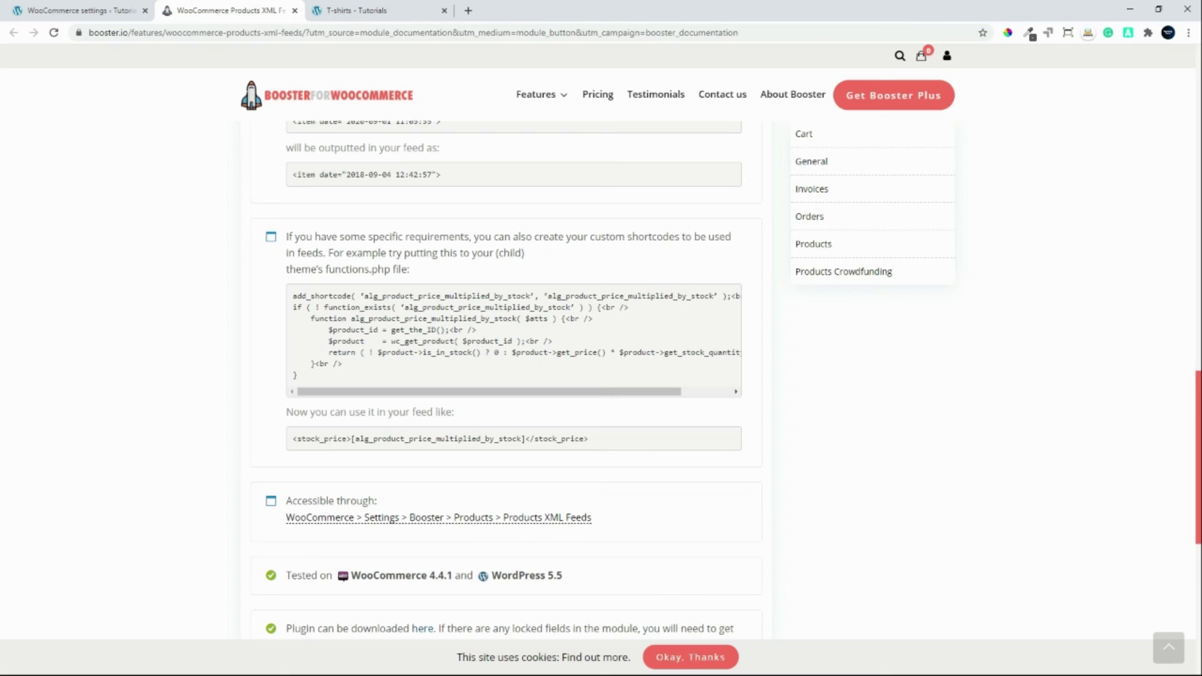
pyautogui.scroll(15, 501, 375)
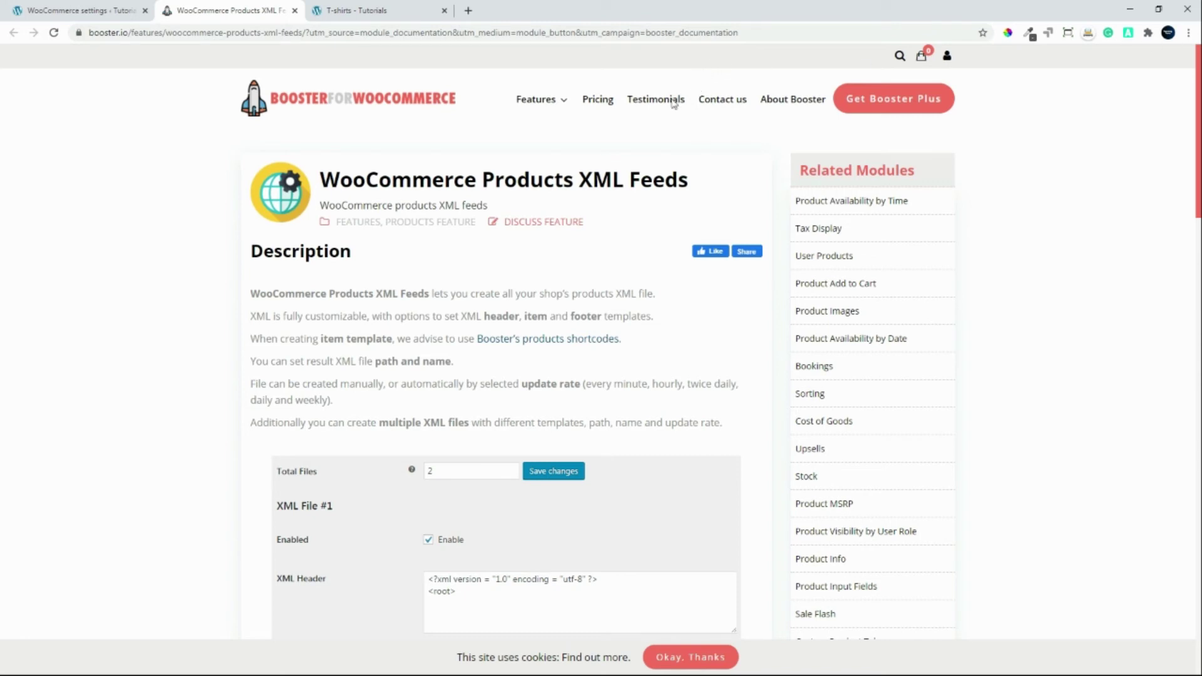
# Step: Browse the feature categories on the Booster website, from Prices & Currencies to PDF Invoicing, and view the Features archive
pyautogui.moveTo(542, 101)
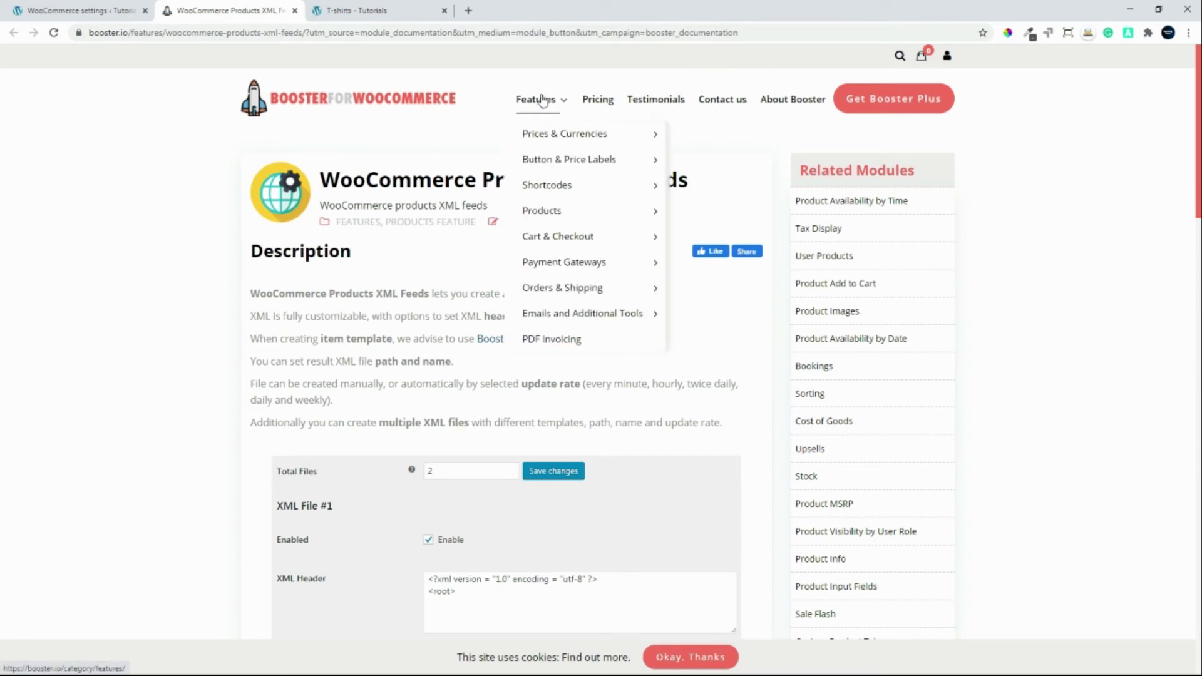
pyautogui.moveTo(544, 139)
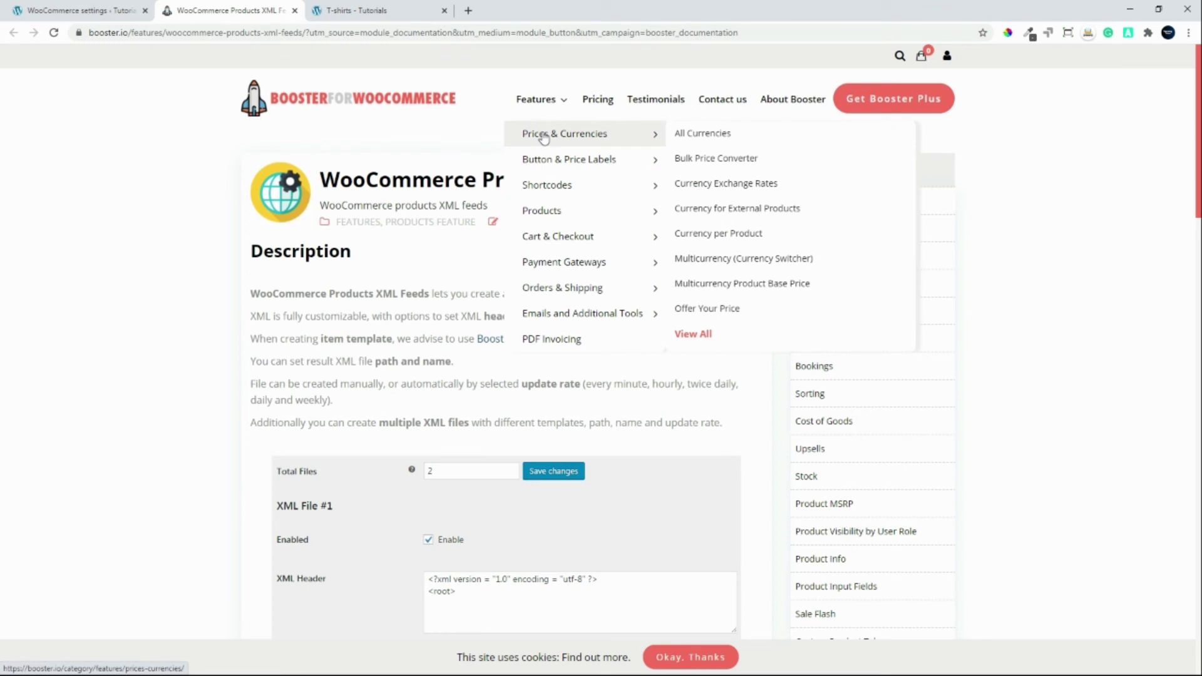
pyautogui.moveTo(620, 167)
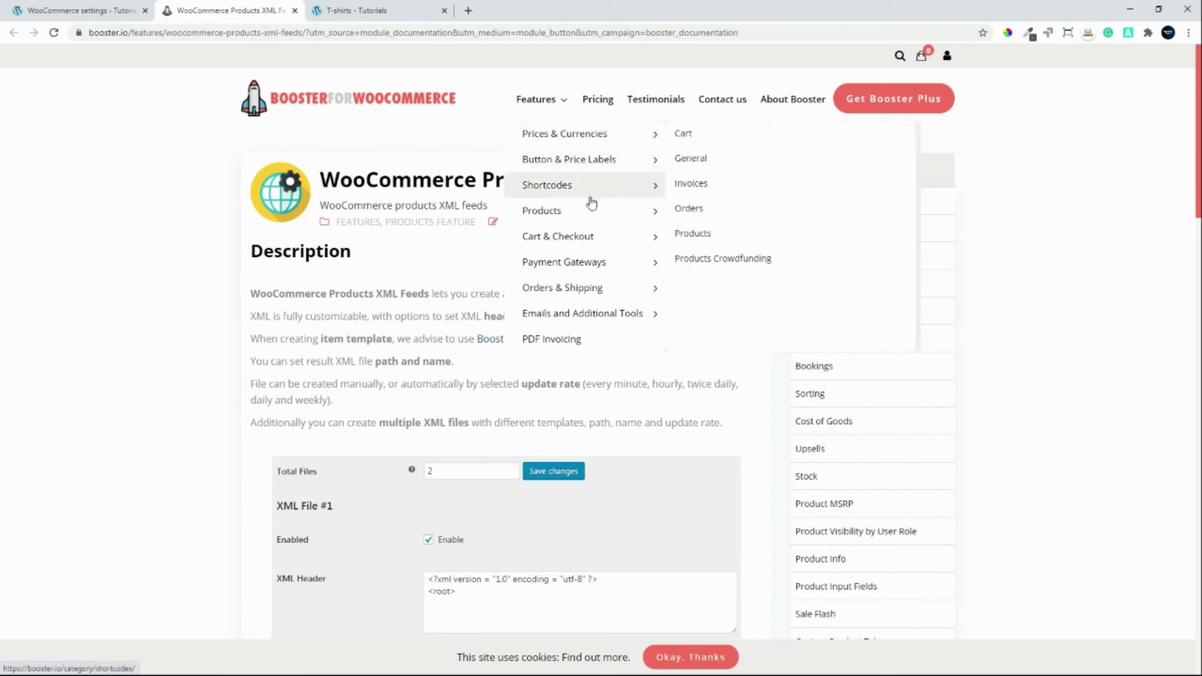
pyautogui.moveTo(585, 215)
pyautogui.moveTo(570, 239)
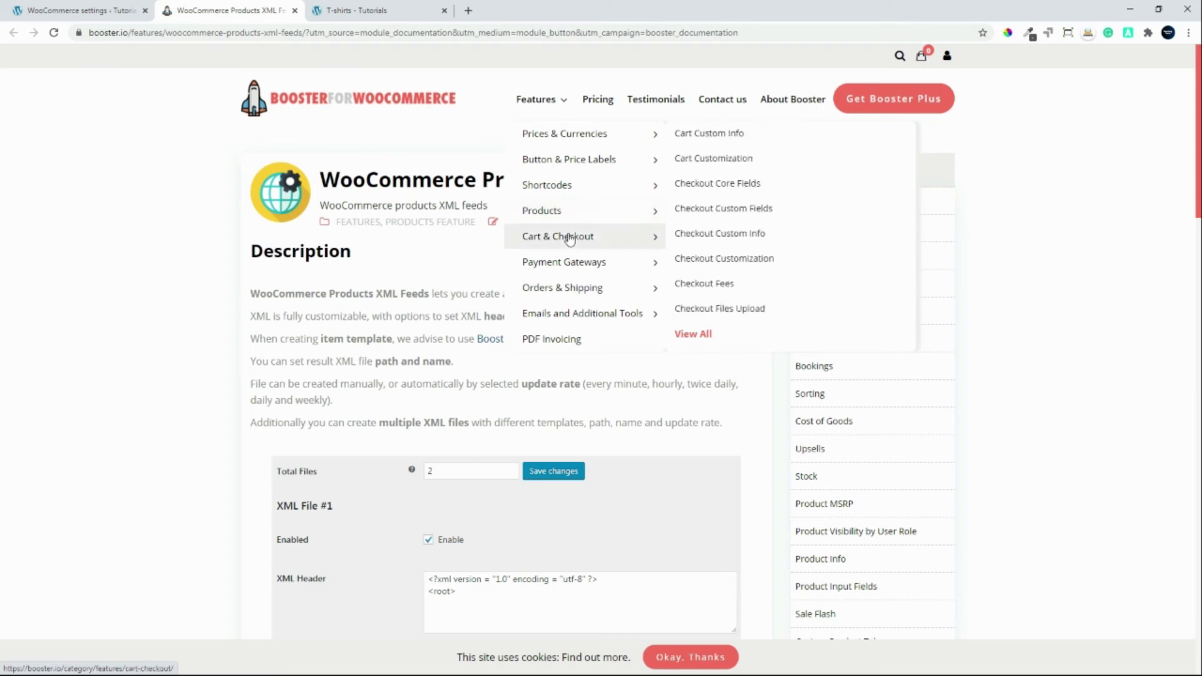
pyautogui.moveTo(569, 288)
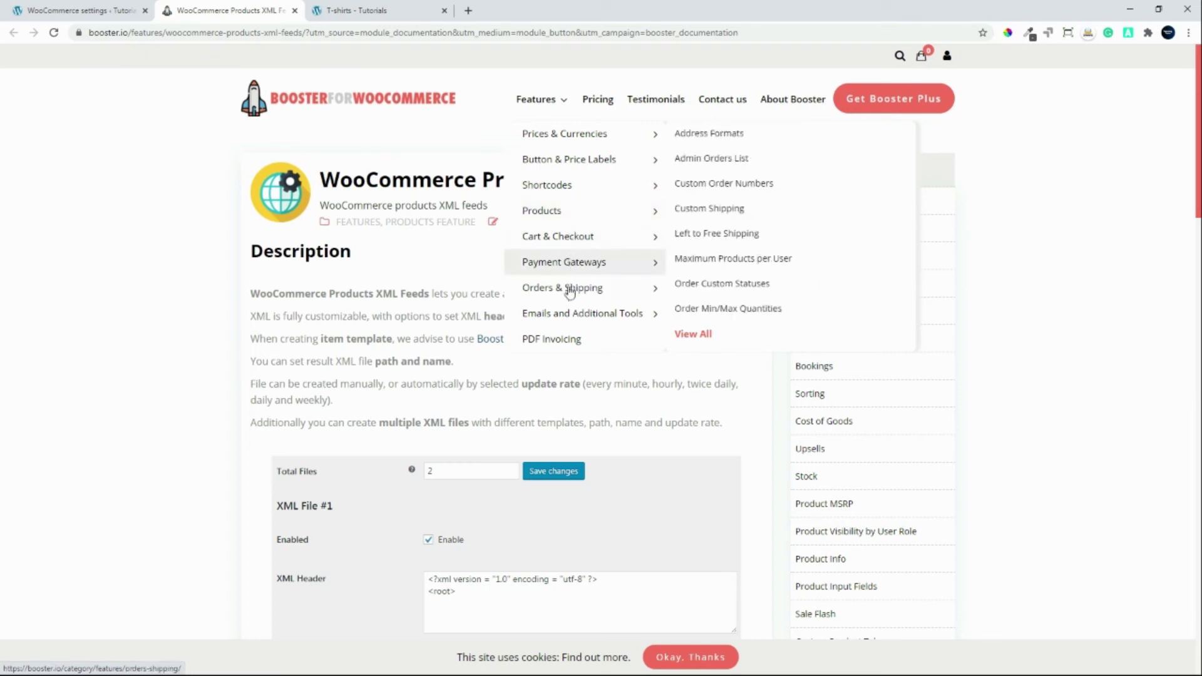
pyautogui.moveTo(560, 320)
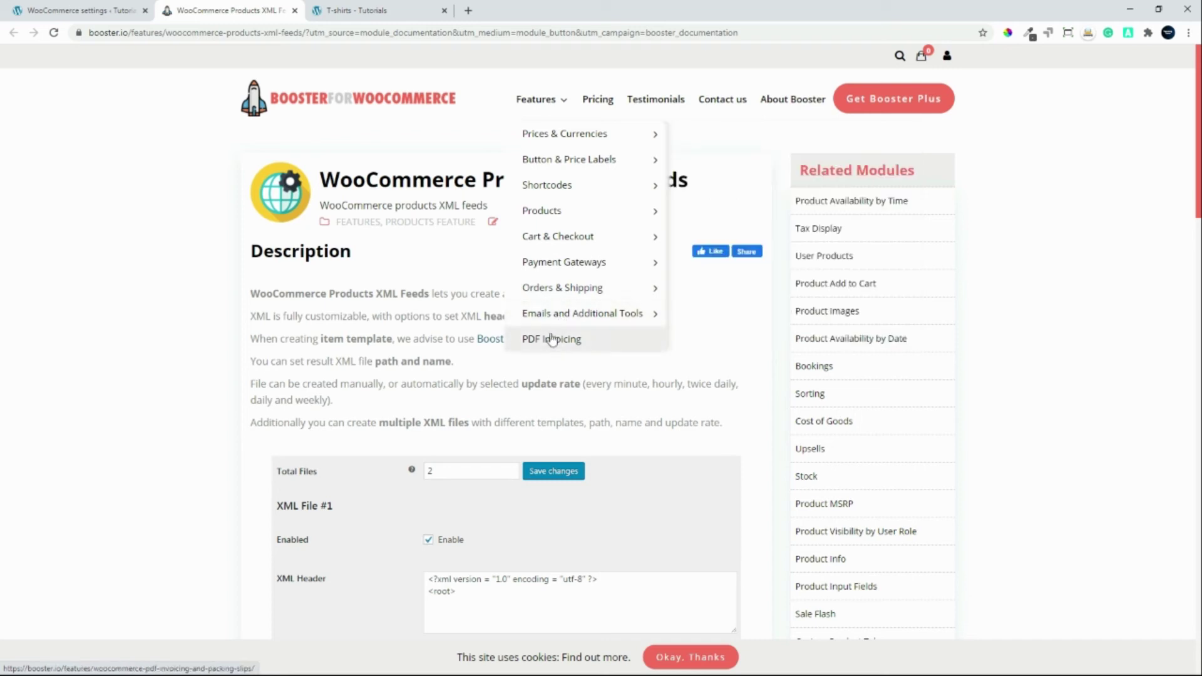
pyautogui.click(551, 340)
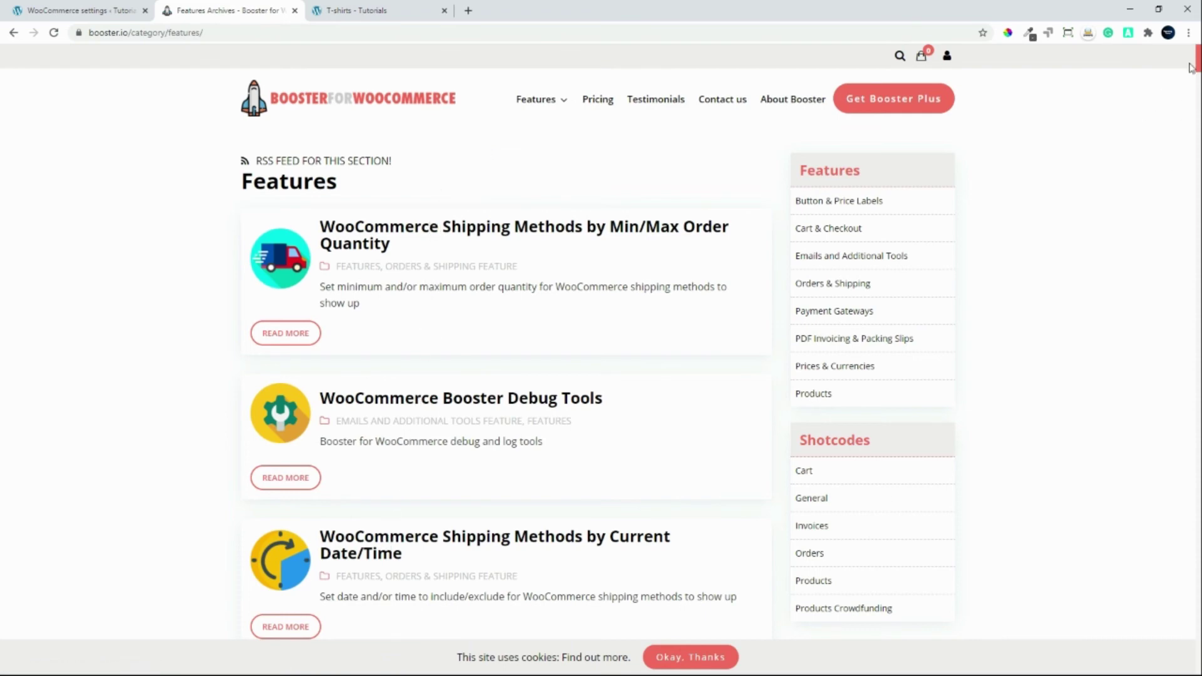
pyautogui.moveTo(1198, 59)
pyautogui.mouseDown()
pyautogui.moveTo(1193, 645)
pyautogui.moveTo(1198, 59)
pyautogui.mouseUp()
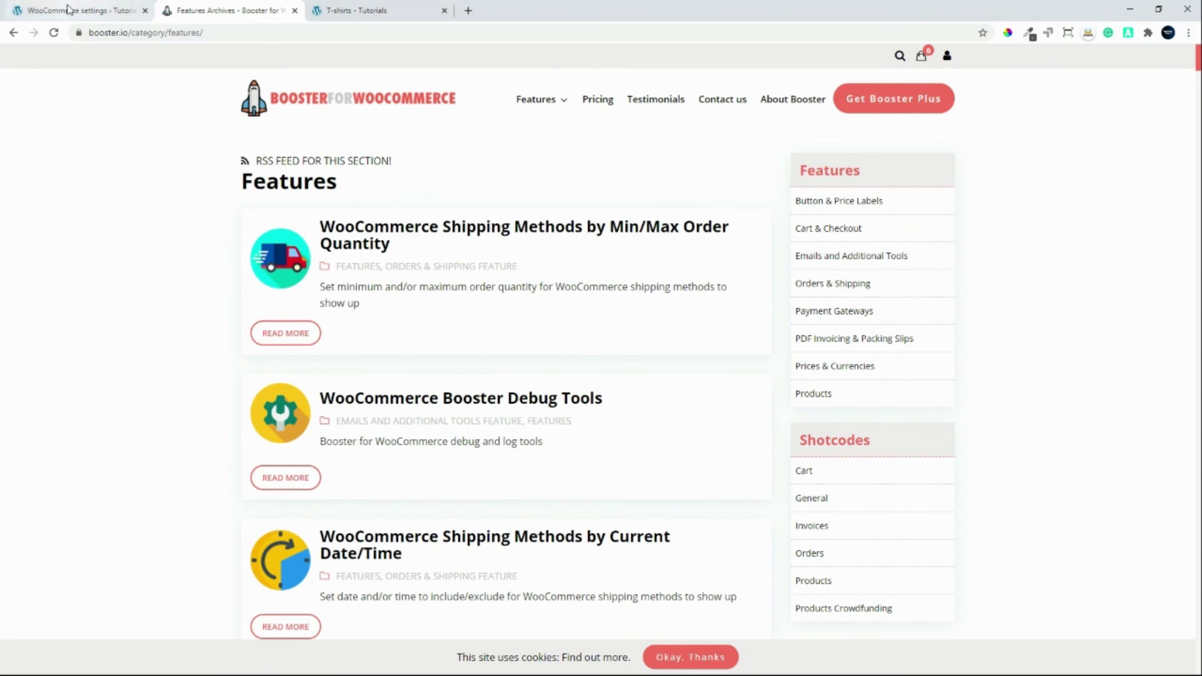
# Step: Return to the WooCommerce settings, disable the Products XML Feeds module and save the changes
pyautogui.click(116, 7)
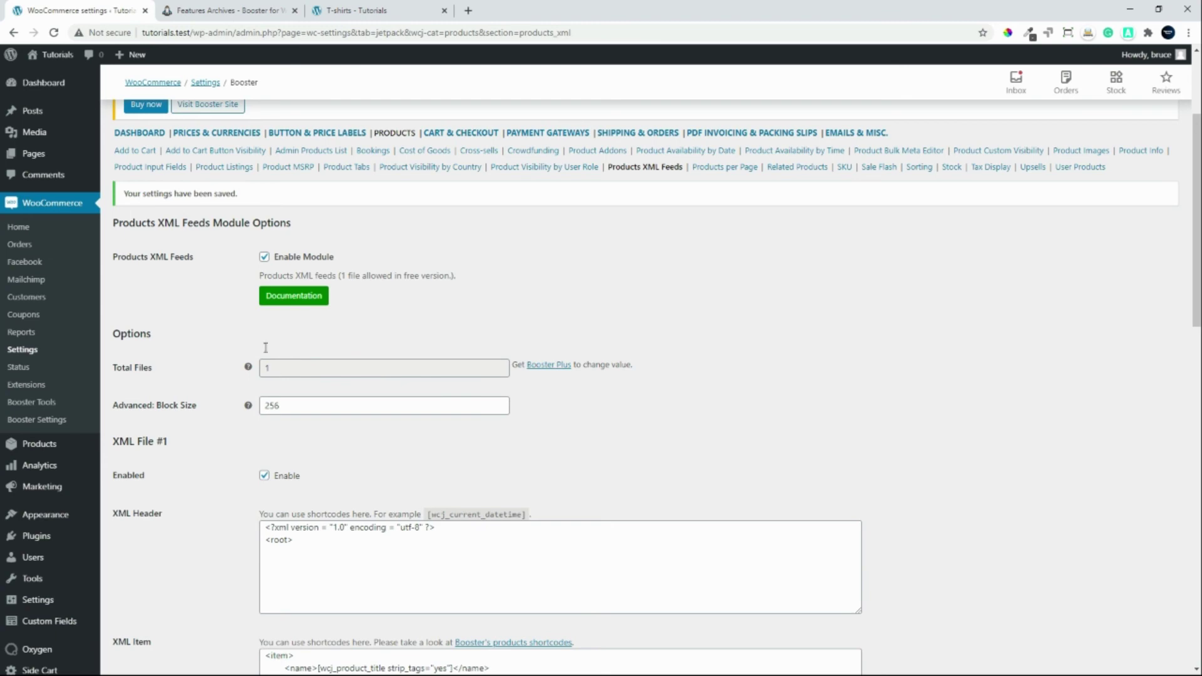
pyautogui.click(265, 257)
pyautogui.moveTo(1196, 184); pyautogui.dragTo(631, 583)
pyautogui.moveTo(1197, 191); pyautogui.dragTo(946, 623)
pyautogui.click(146, 611)
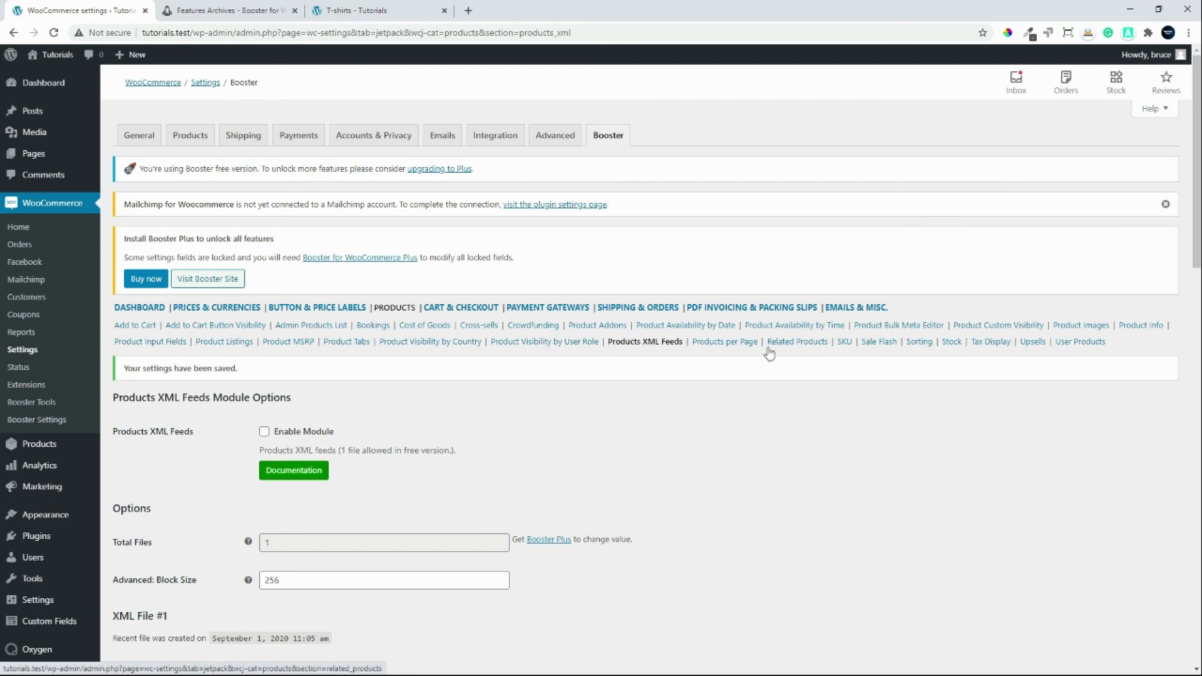
# Step: Look through the modules in the PDF Invoicing & Packing Slips and Emails & Misc. categories
pyautogui.click(731, 308)
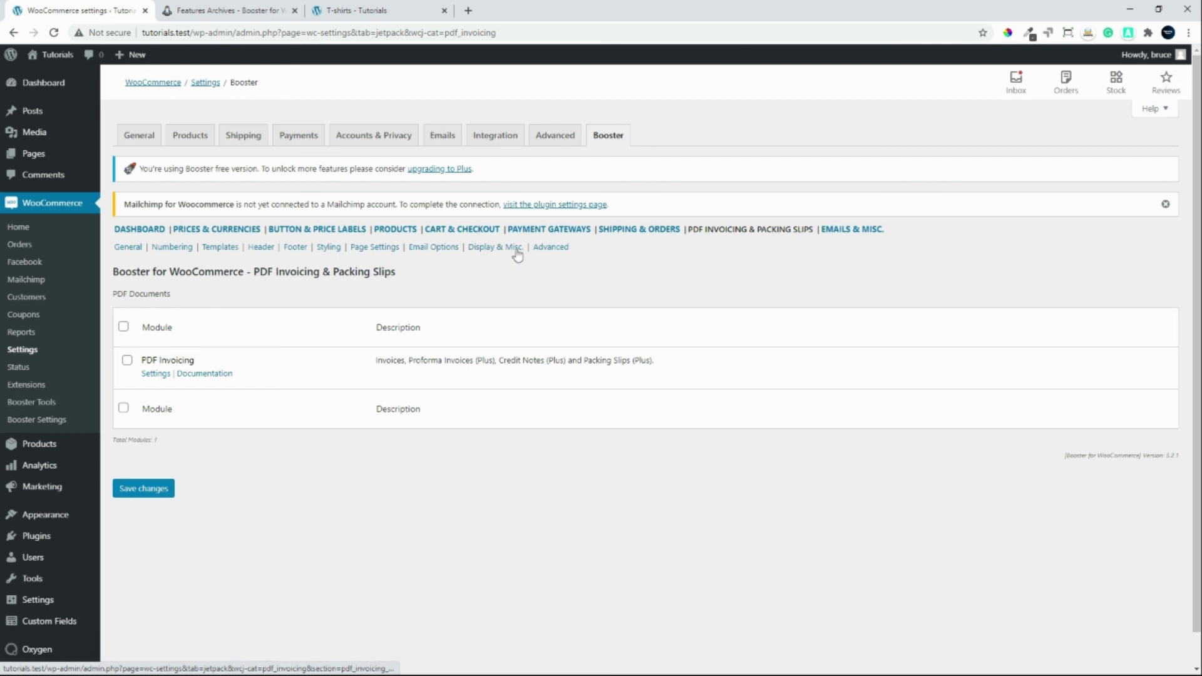
pyautogui.click(869, 232)
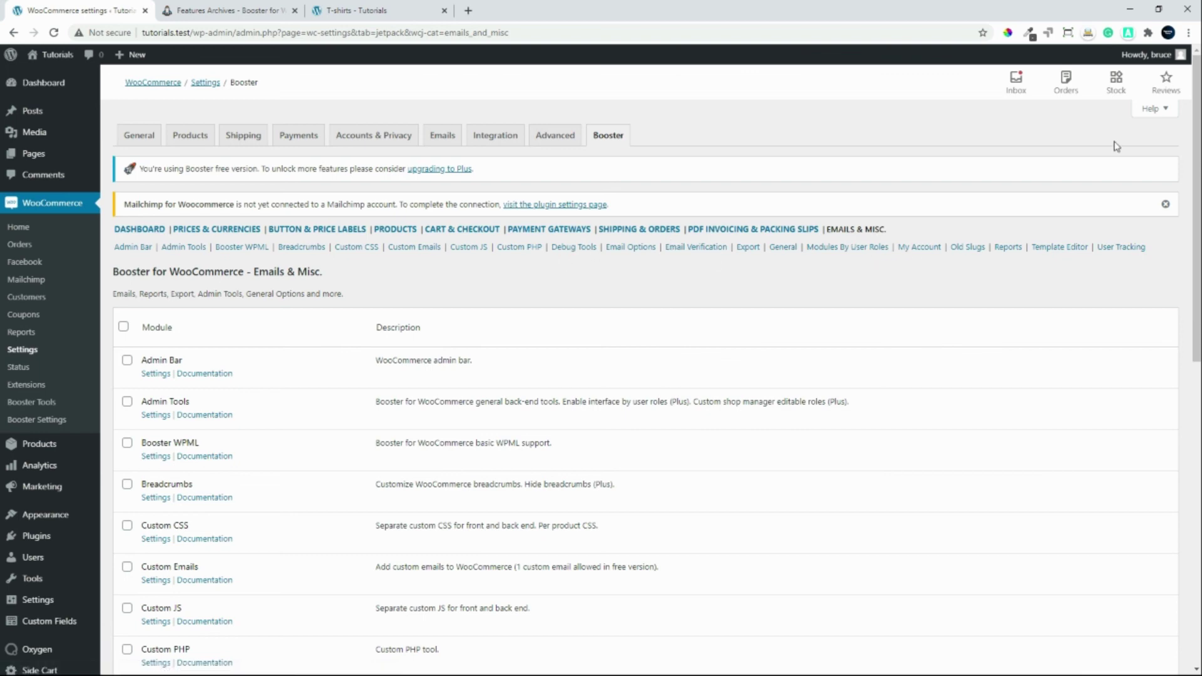
pyautogui.moveTo(1193, 136); pyautogui.dragTo(1136, 506)
pyautogui.moveTo(1196, 439); pyautogui.dragTo(1188, 91)
# Step: Open the Booster Plus upgrade page, review its pricing plans and common questions, then return to the WooCommerce settings
pyautogui.click(431, 171)
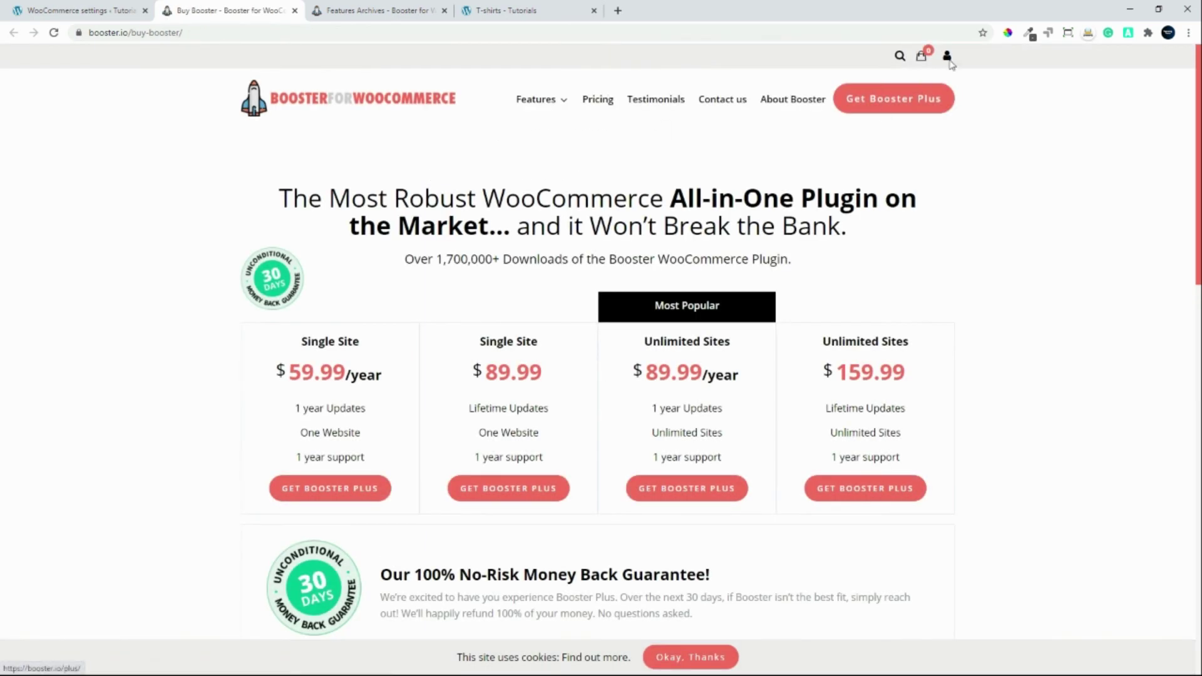
pyautogui.moveTo(1197, 91); pyautogui.dragTo(1180, 201)
pyautogui.scroll(1, 1183, 129)
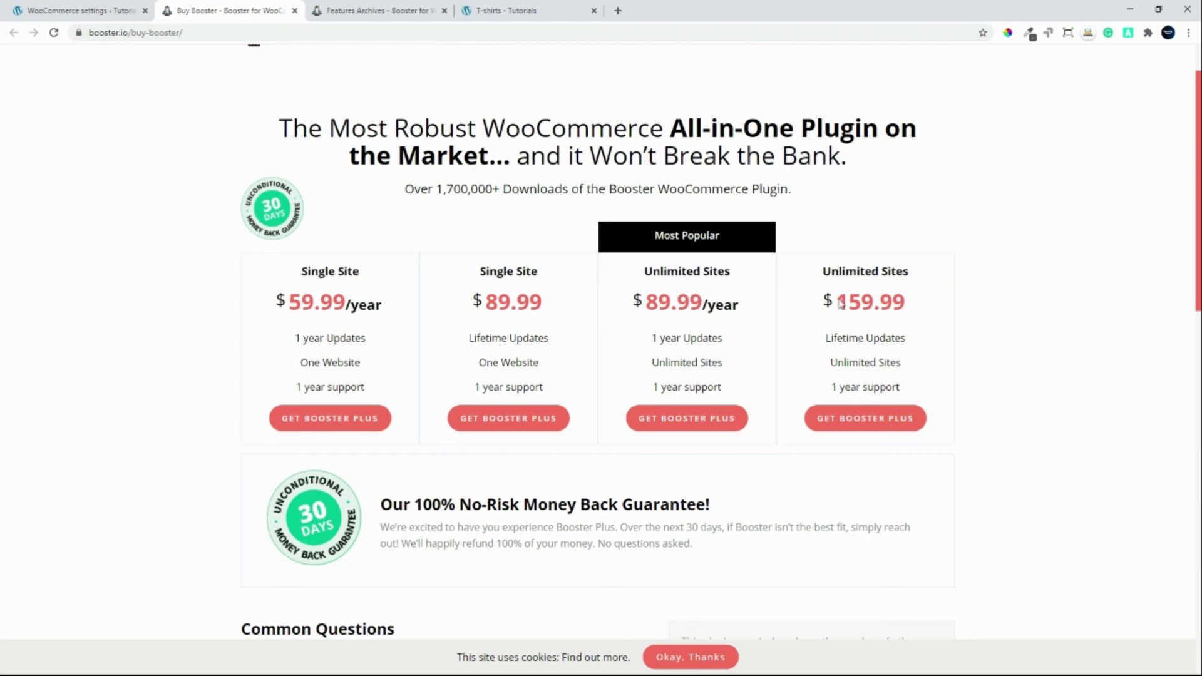
pyautogui.moveTo(843, 299); pyautogui.dragTo(912, 298)
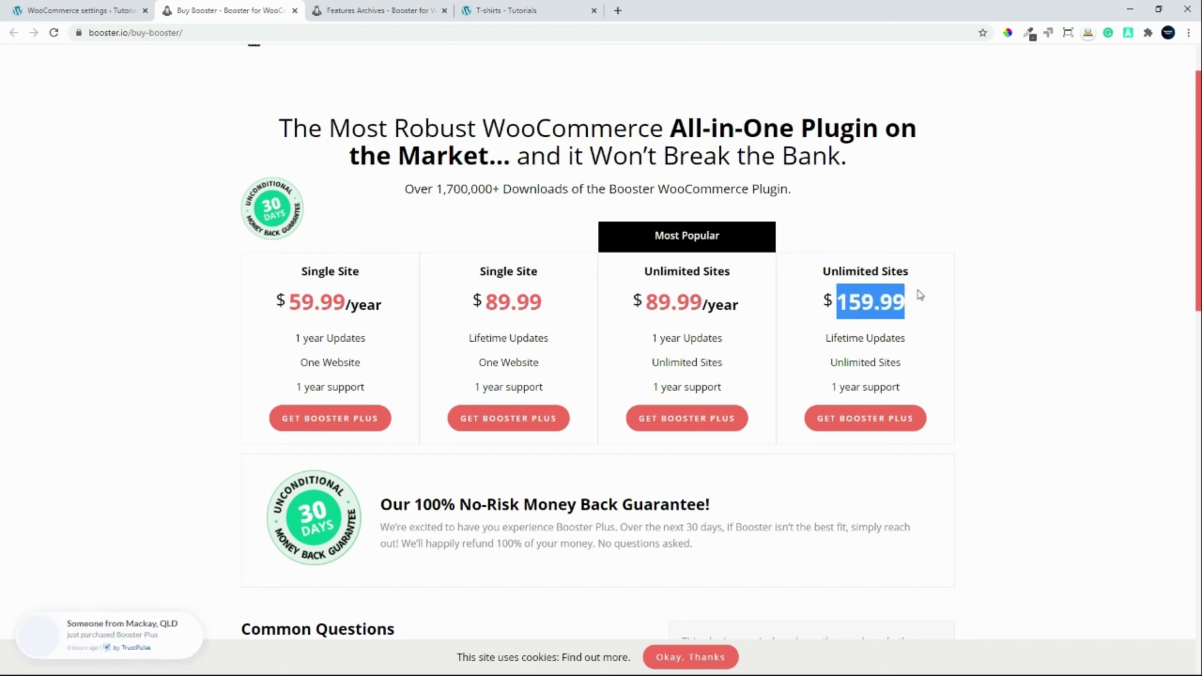
pyautogui.click(269, 329)
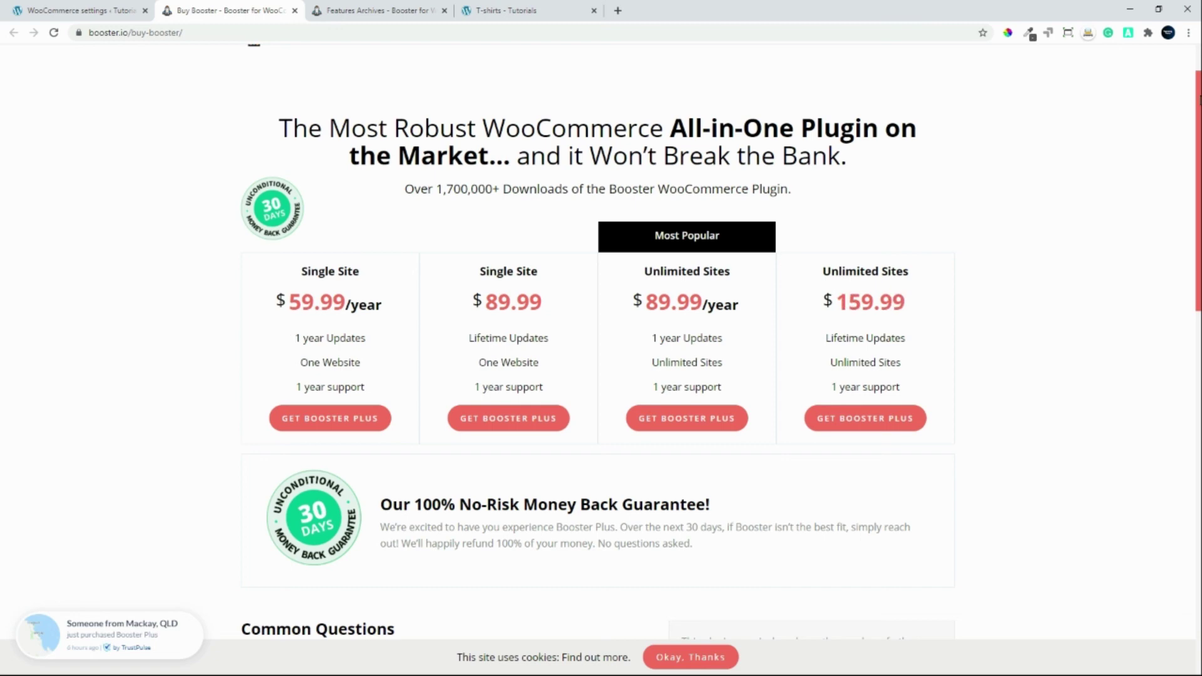
pyautogui.scroll(-7, 1178, 338)
pyautogui.scroll(8, 1178, 338)
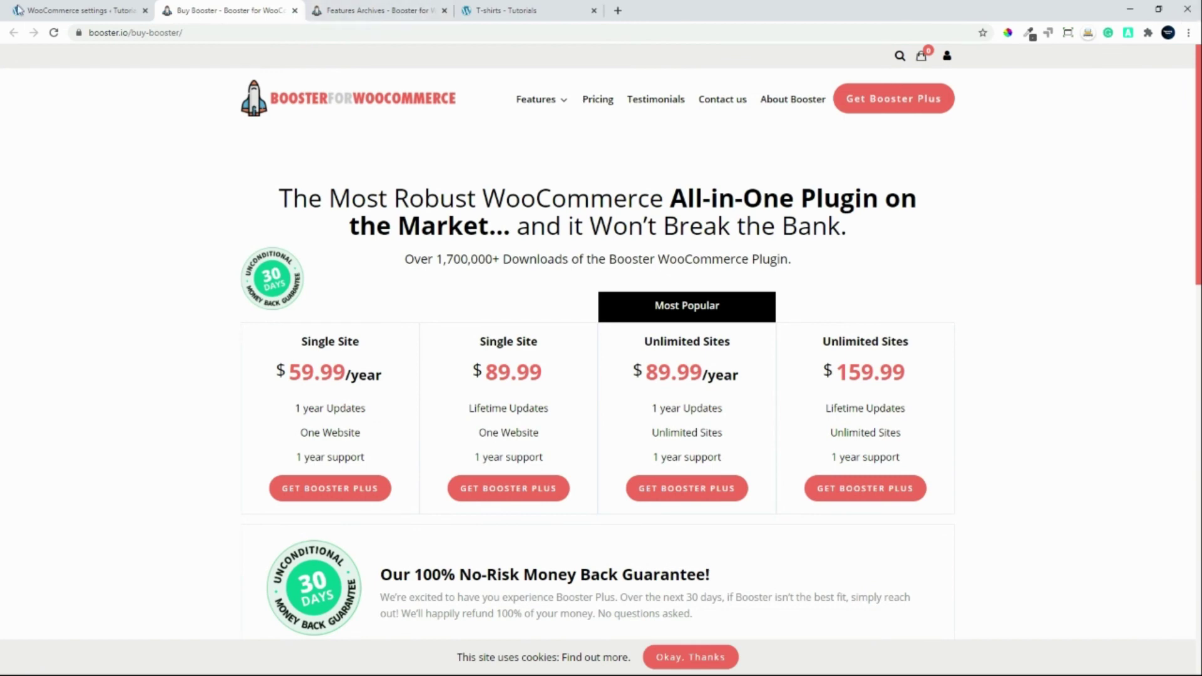
pyautogui.click(98, 9)
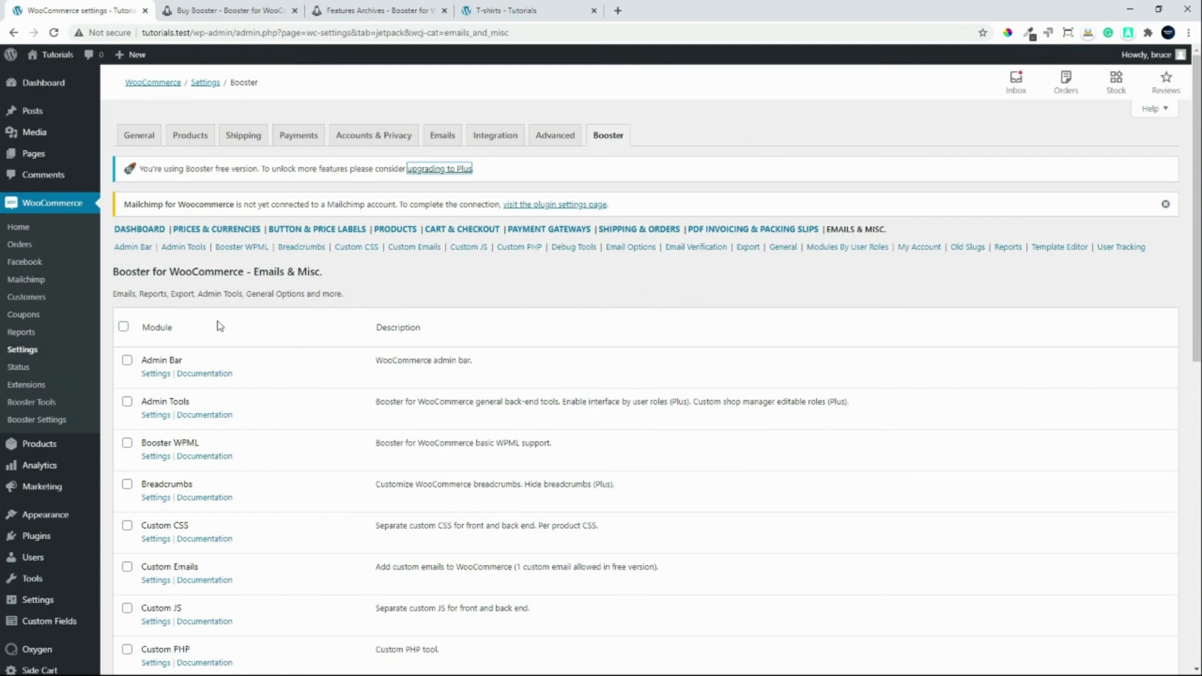